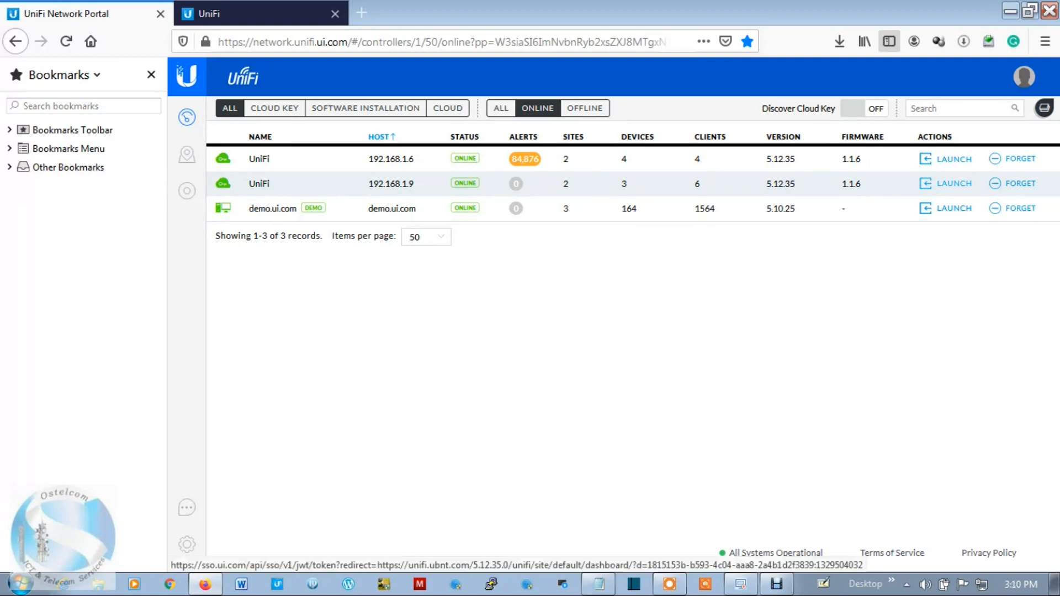
Launch the UniFi controller at host 192.168.1.9, close the spare browser page, and look over the Default site's dashboard
click(952, 183)
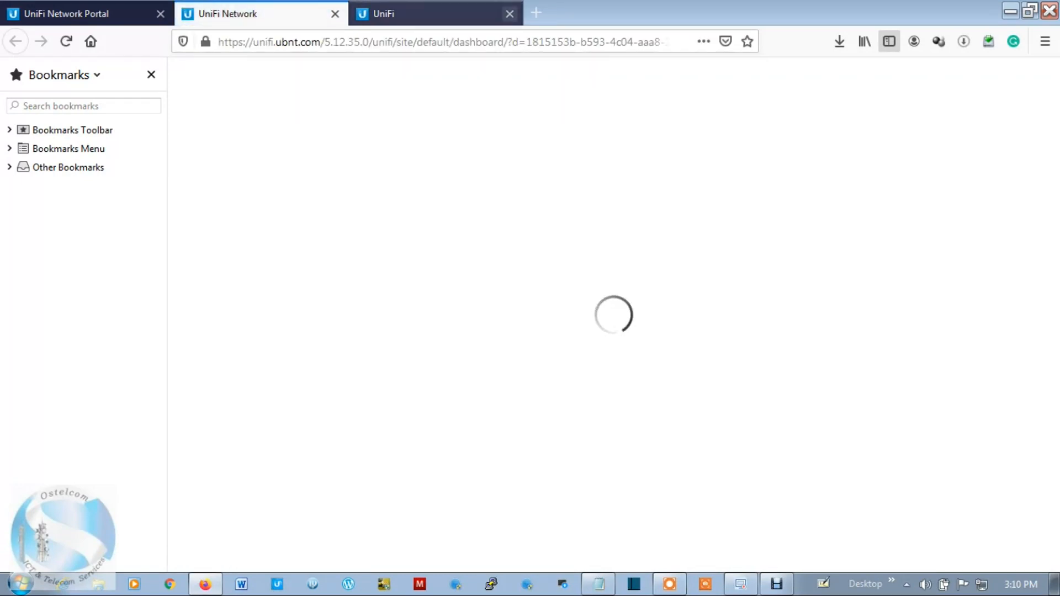
click(509, 13)
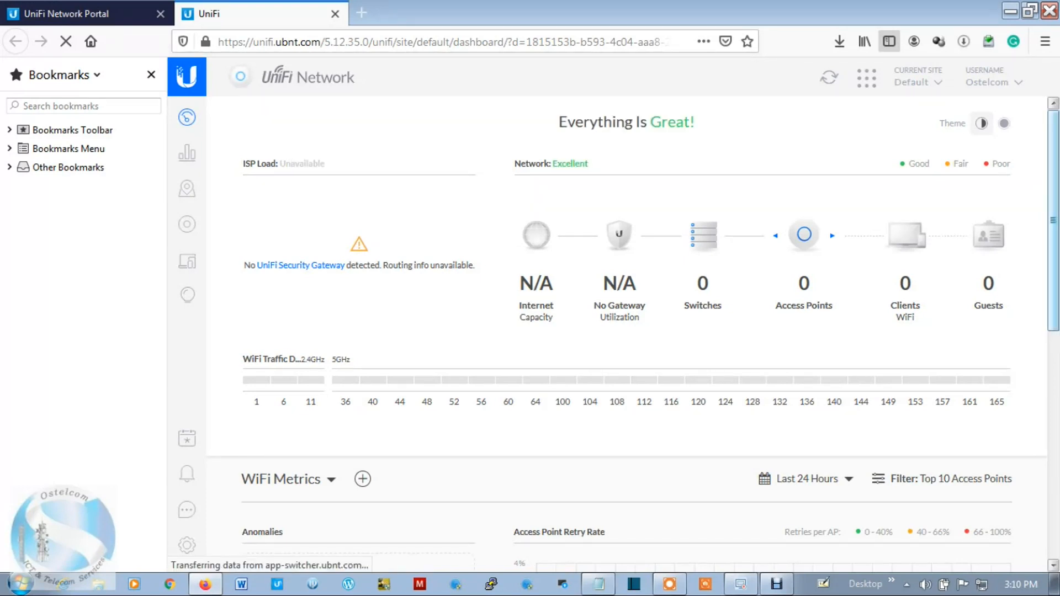
scroll(633, 335, down, 1)
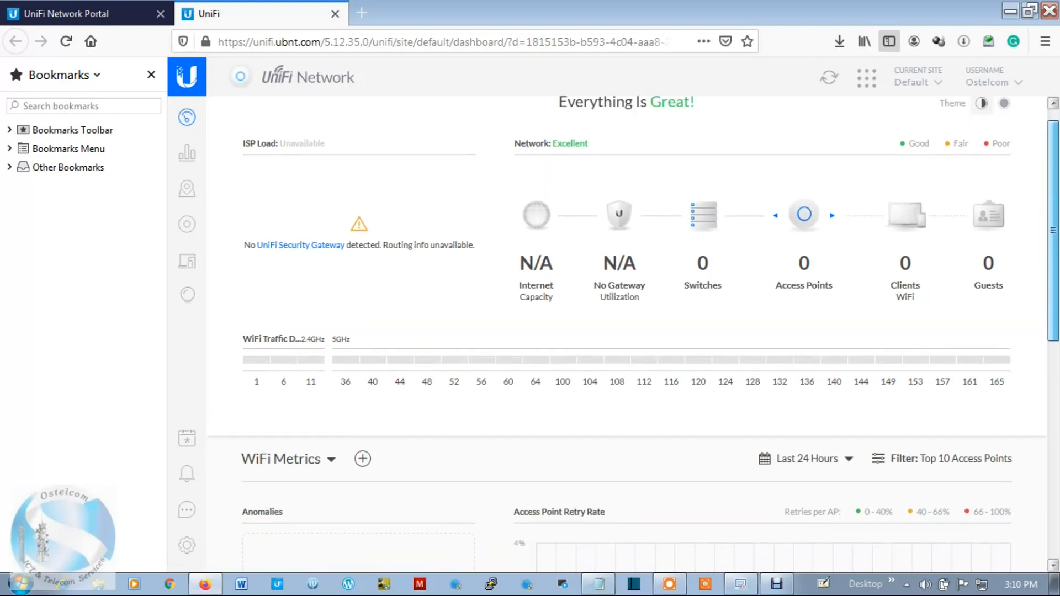
scroll(633, 335, up, 1)
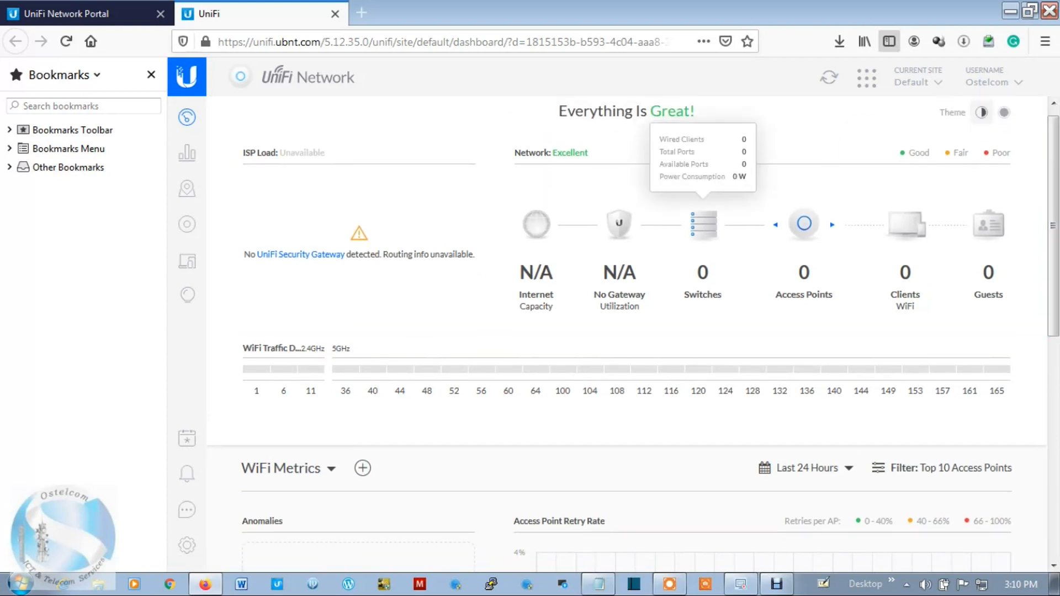
mouse_move(804, 224)
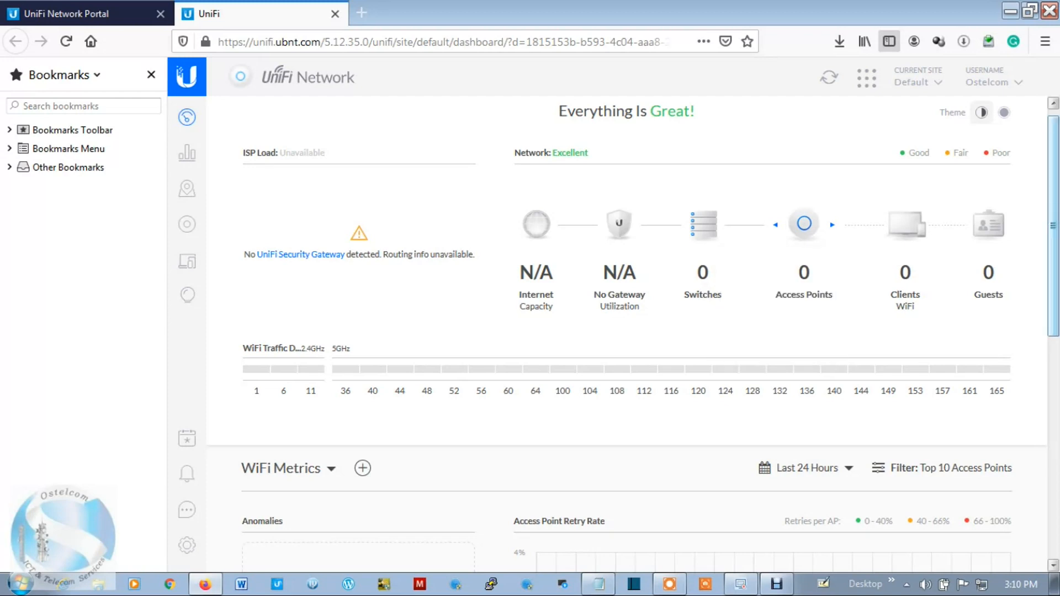
scroll(633, 333, up, 1)
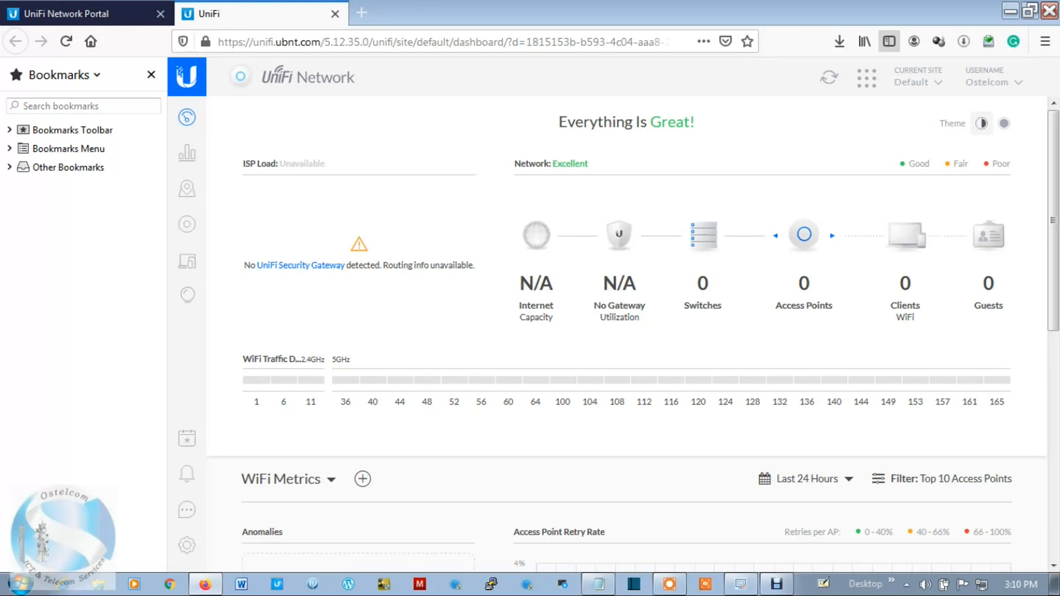
Switch to the iGlobal site to view its dashboard, and return to the Default site
click(918, 82)
click(833, 137)
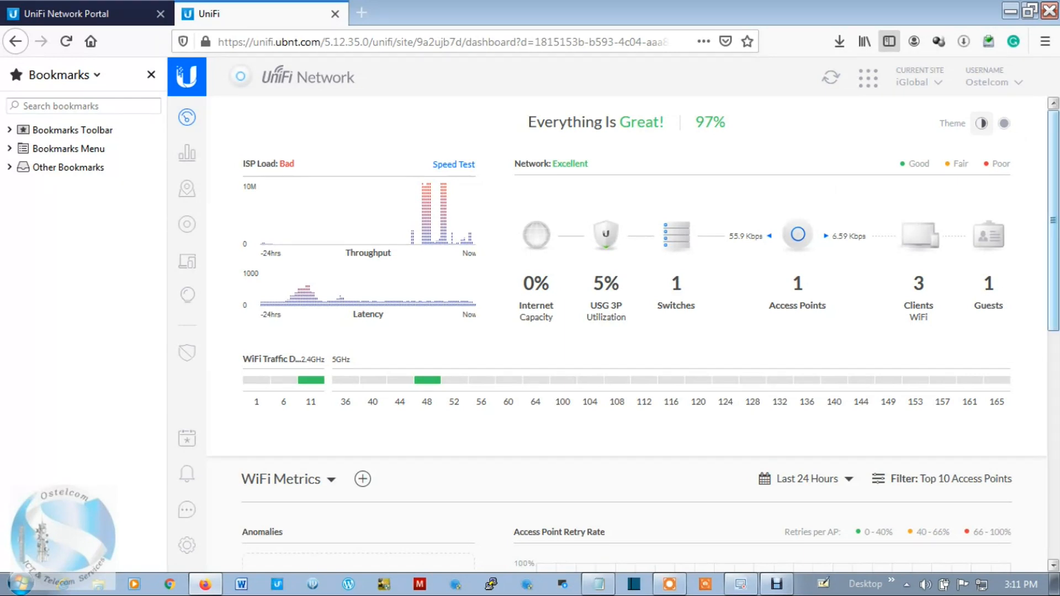
mouse_move(1053, 221)
mouse_down()
mouse_move(1053, 238)
mouse_move(1053, 221)
mouse_up()
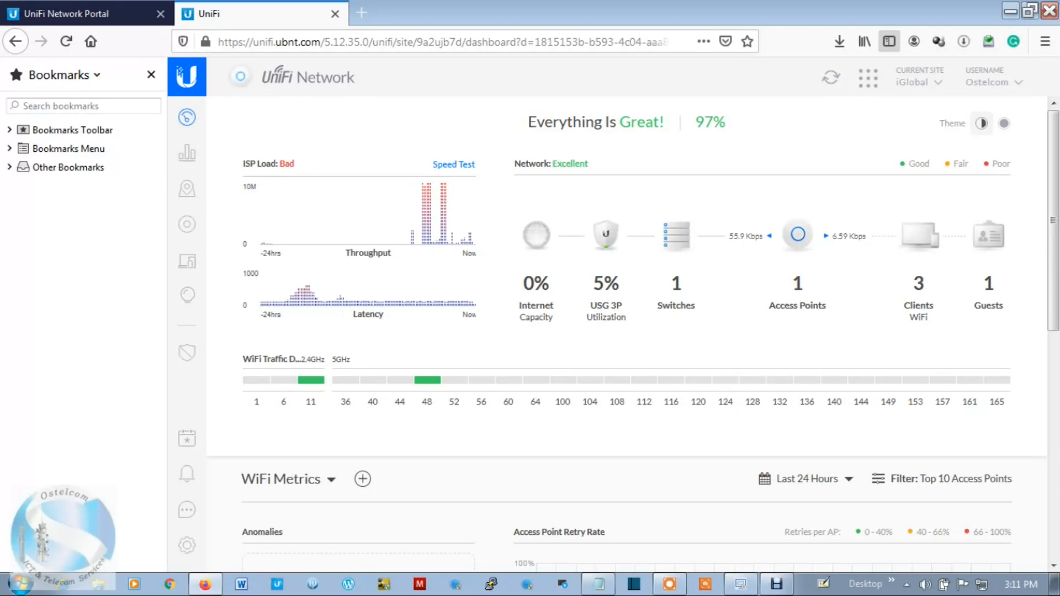
click(919, 82)
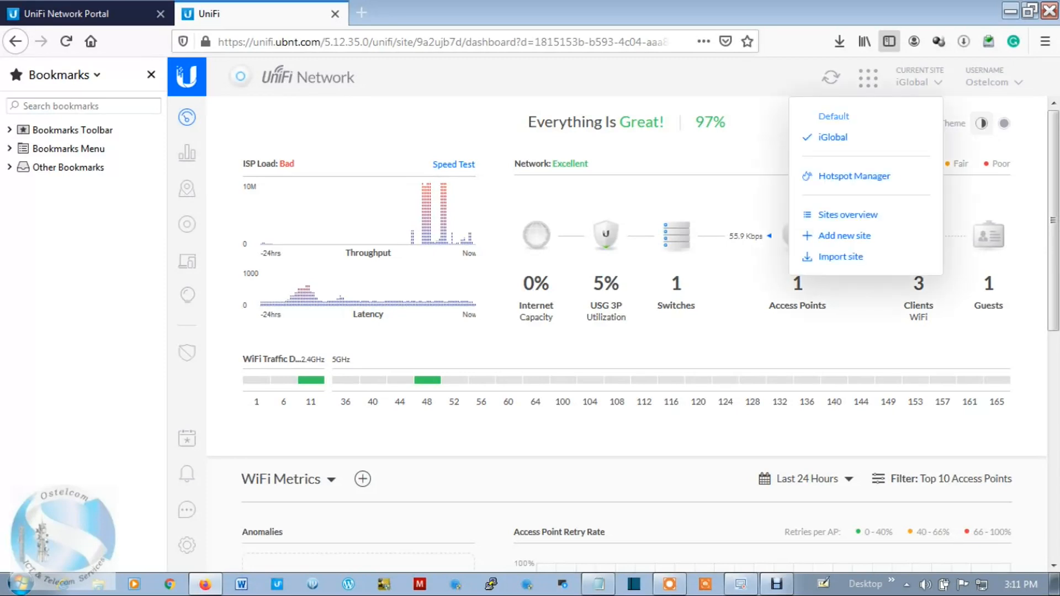
click(834, 116)
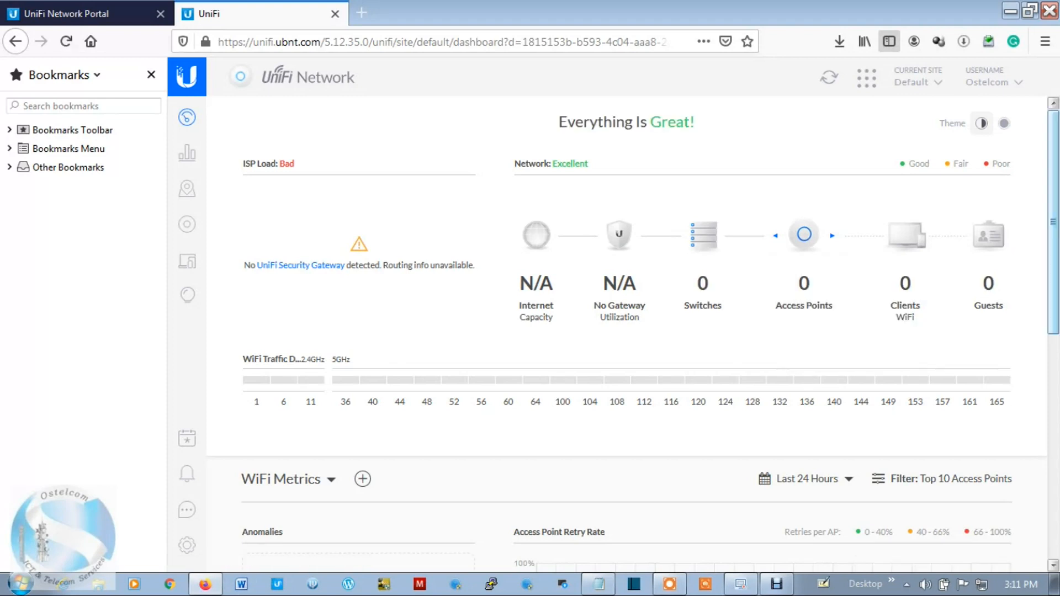
Open the Default site's settings and review the site configuration, services, provider capabilities and auto-optimize options
scroll(633, 335, down, 3)
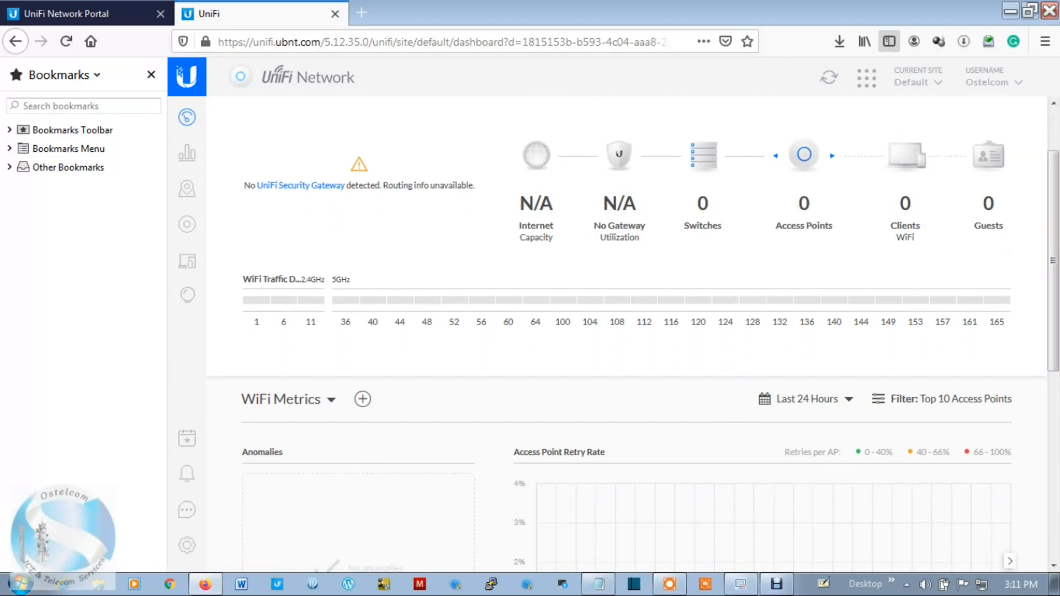
key(ctrl+a)
click(187, 545)
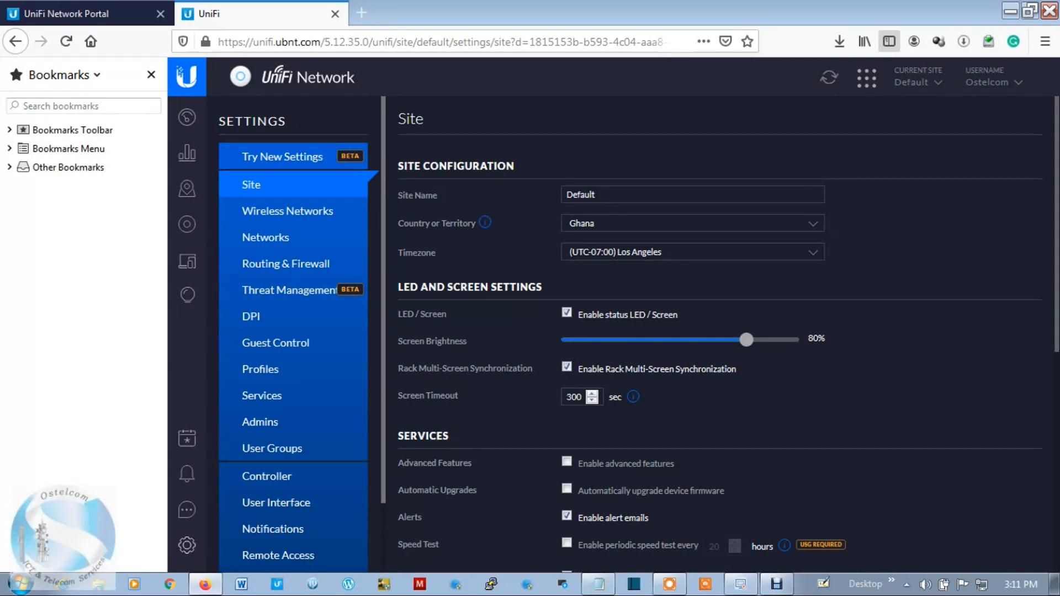
scroll(723, 335, down, 7)
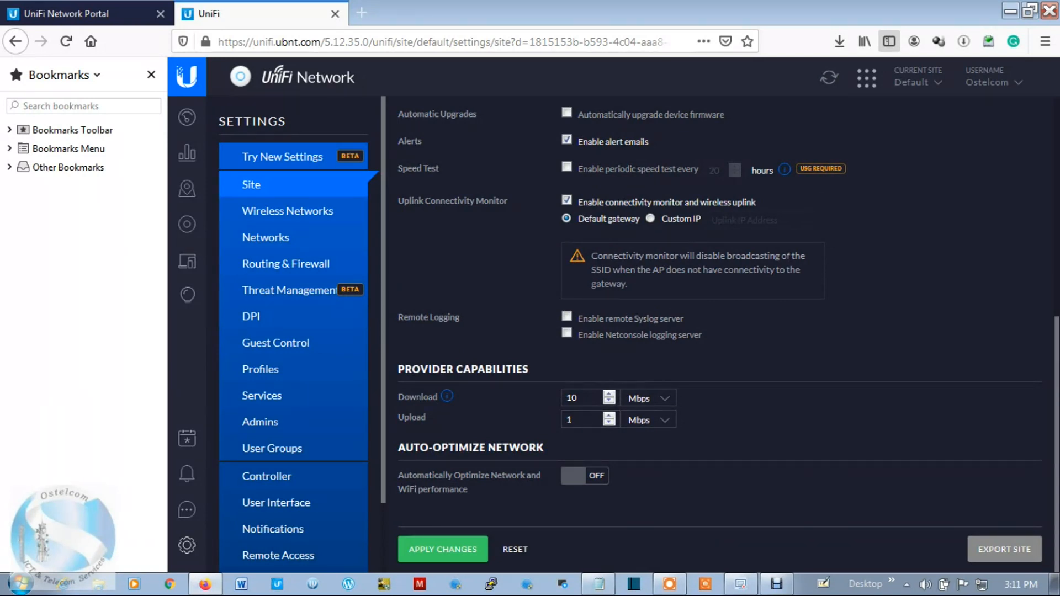
drag(1056, 445, 1056, 444)
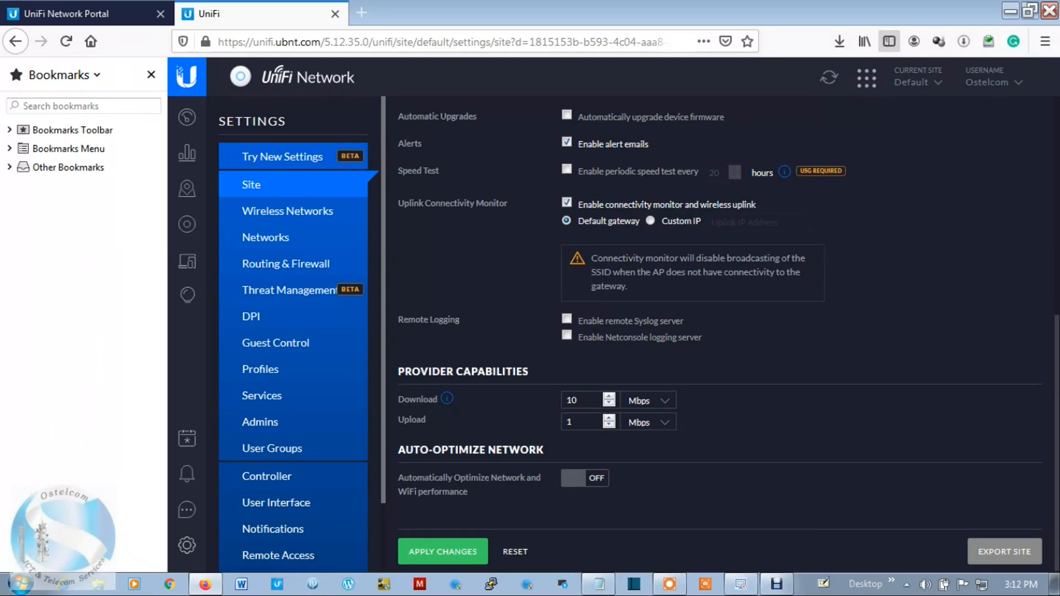
drag(1057, 444, 1057, 224)
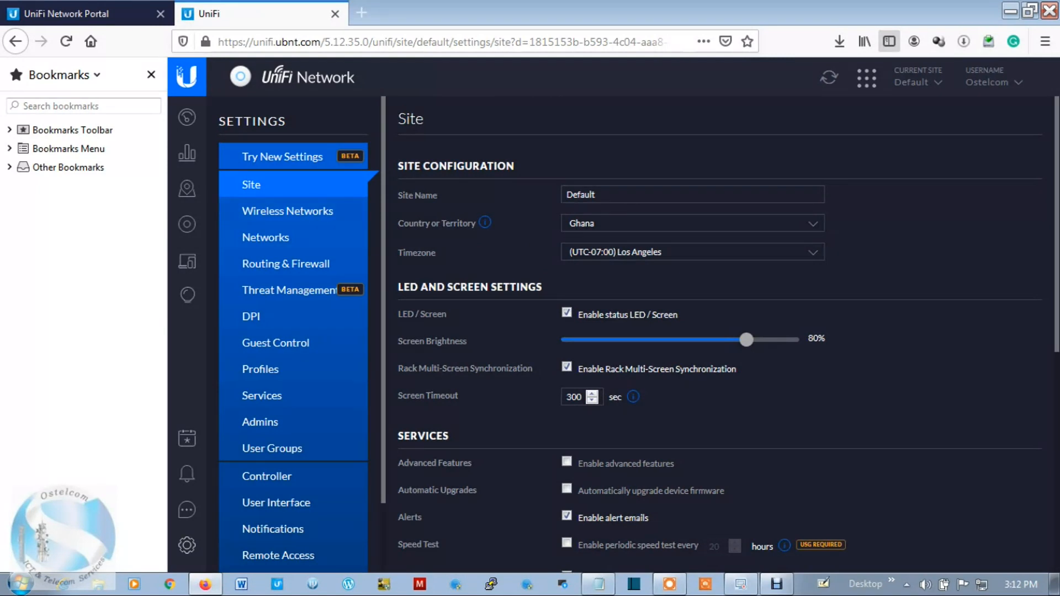
Start creating a new wireless network on the Default site
click(288, 211)
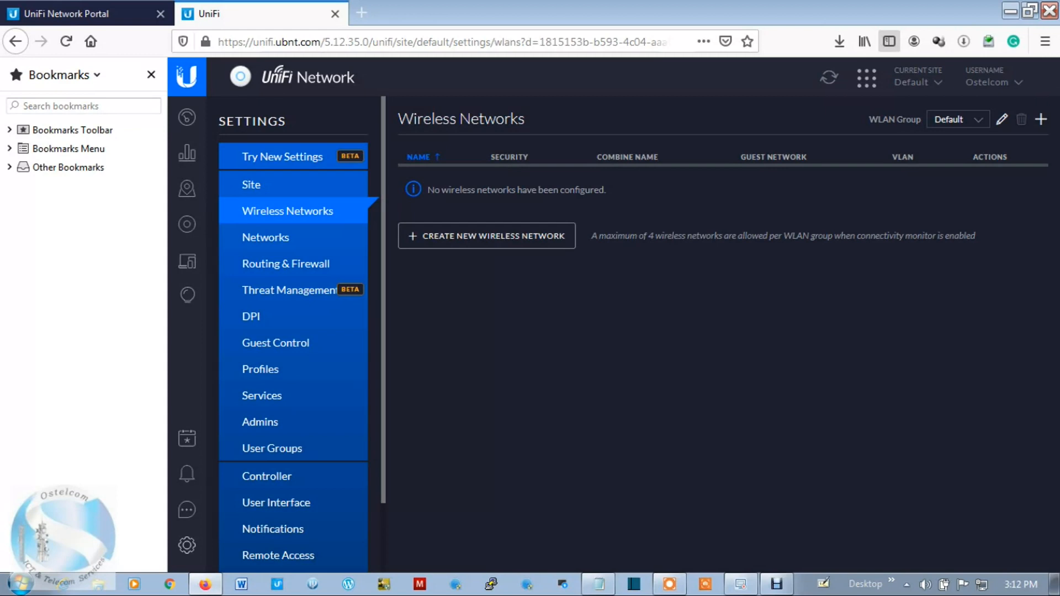
click(486, 236)
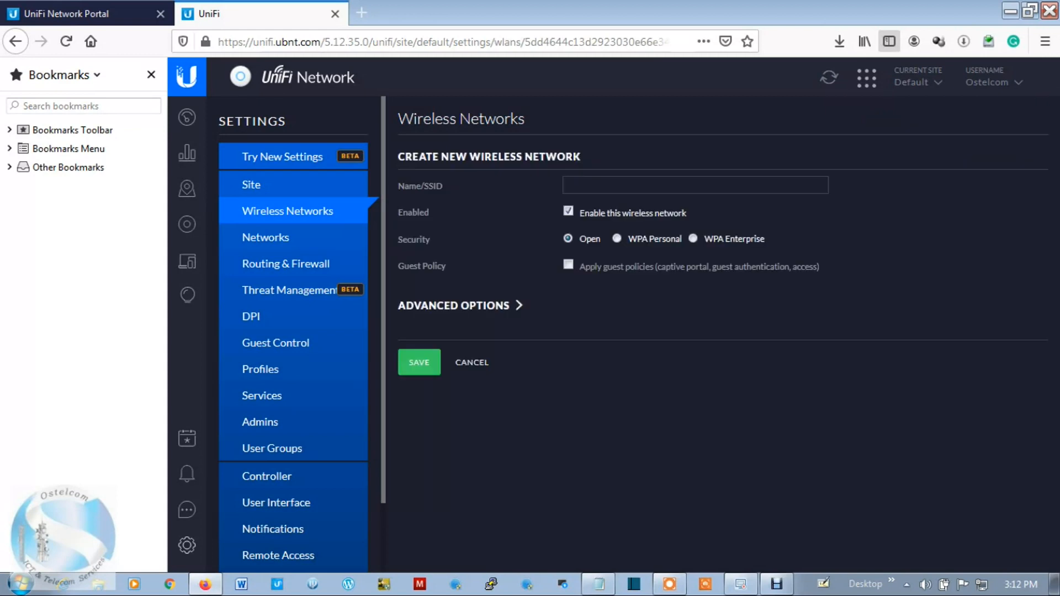
click(695, 186)
Bring up the network plan in Notepad, narrow and place its window beside the wireless network form, and return to the browser
click(598, 585)
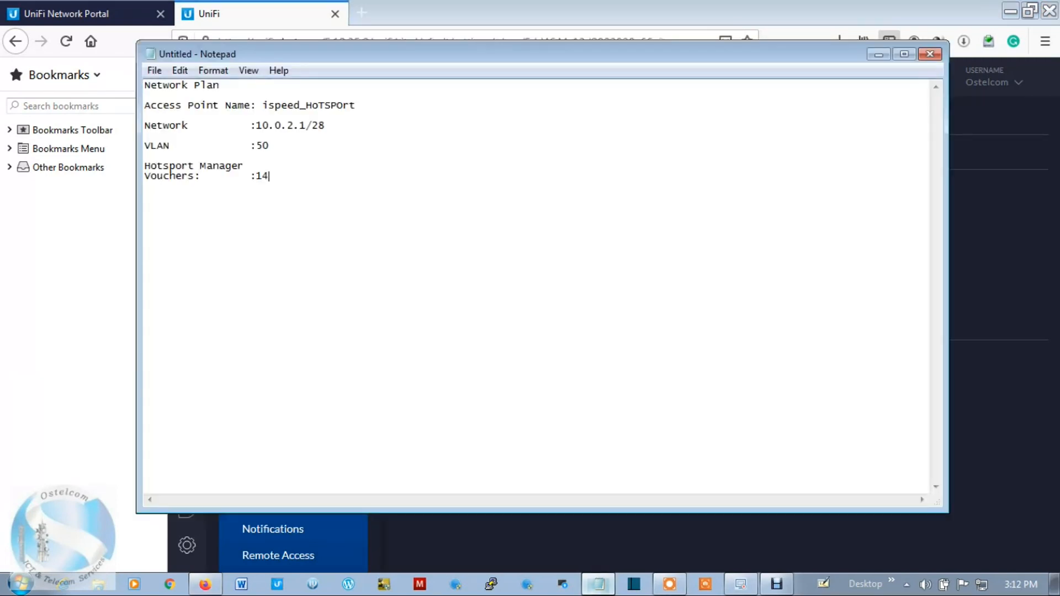
drag(947, 276, 462, 276)
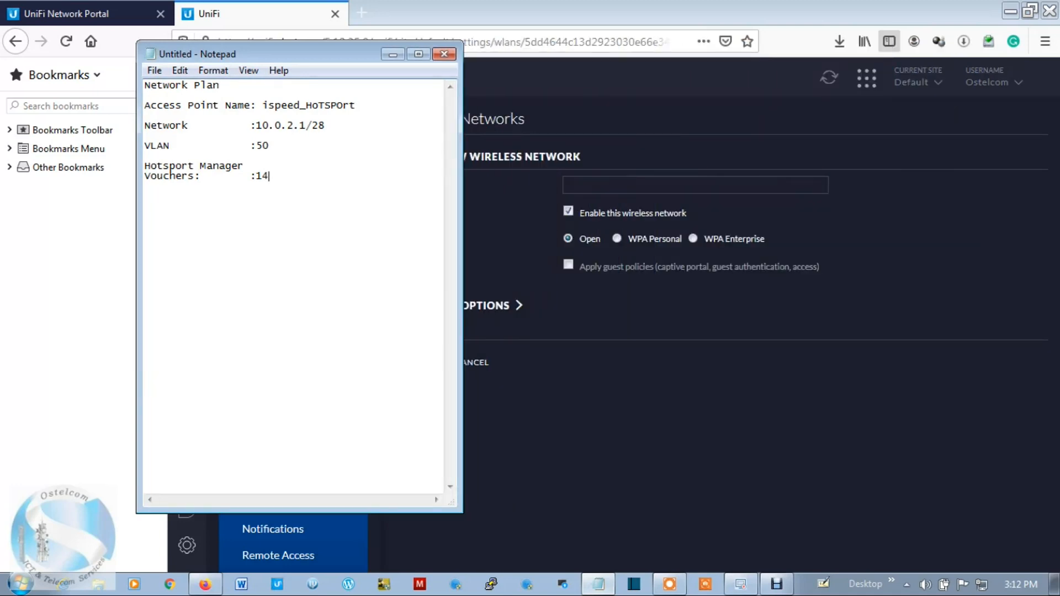
drag(331, 54, 220, 41)
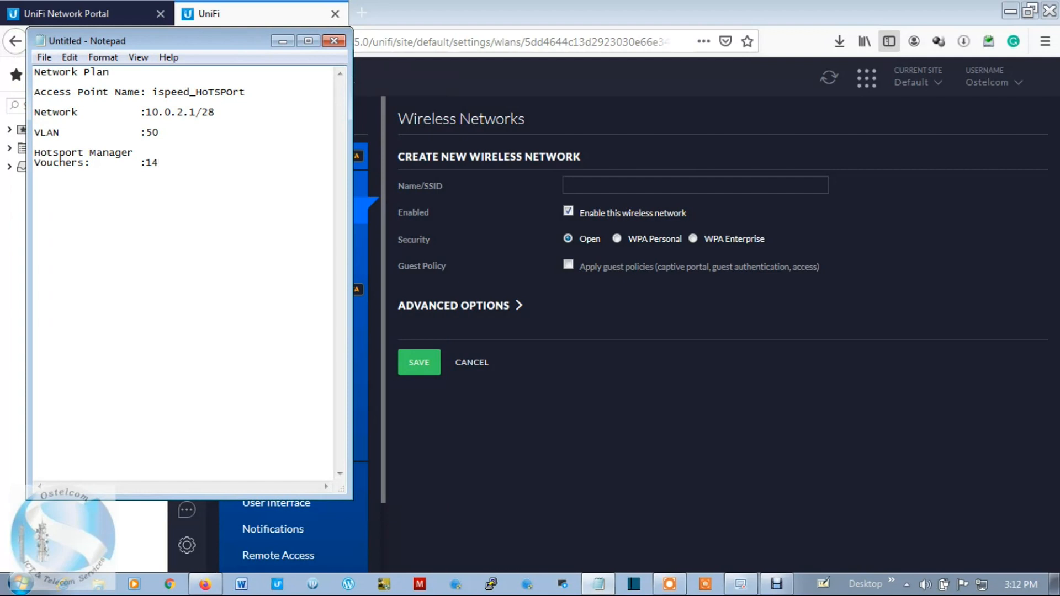
drag(220, 41, 192, 43)
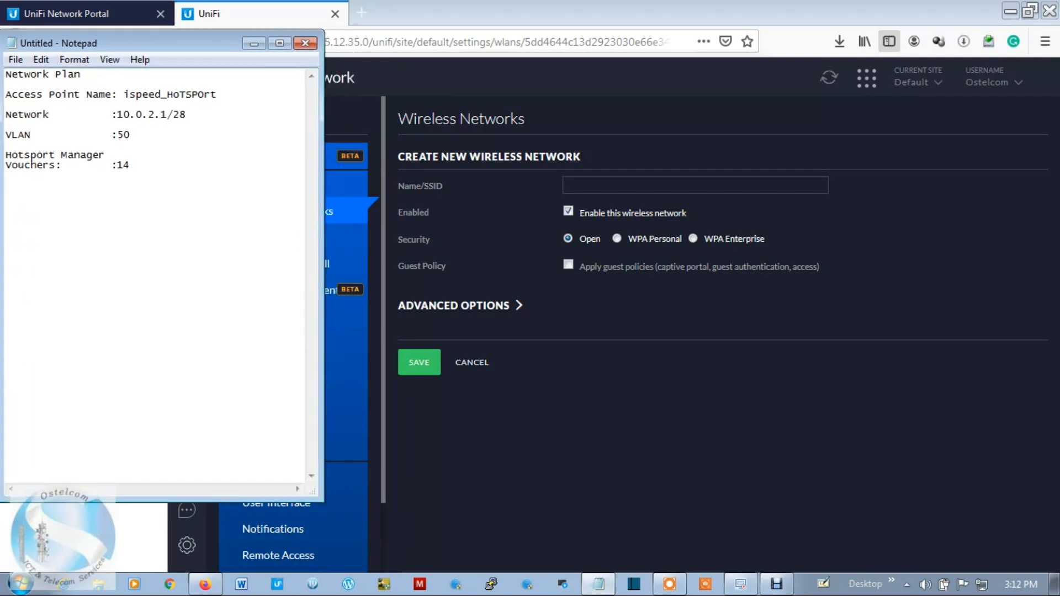
drag(323, 265, 229, 265)
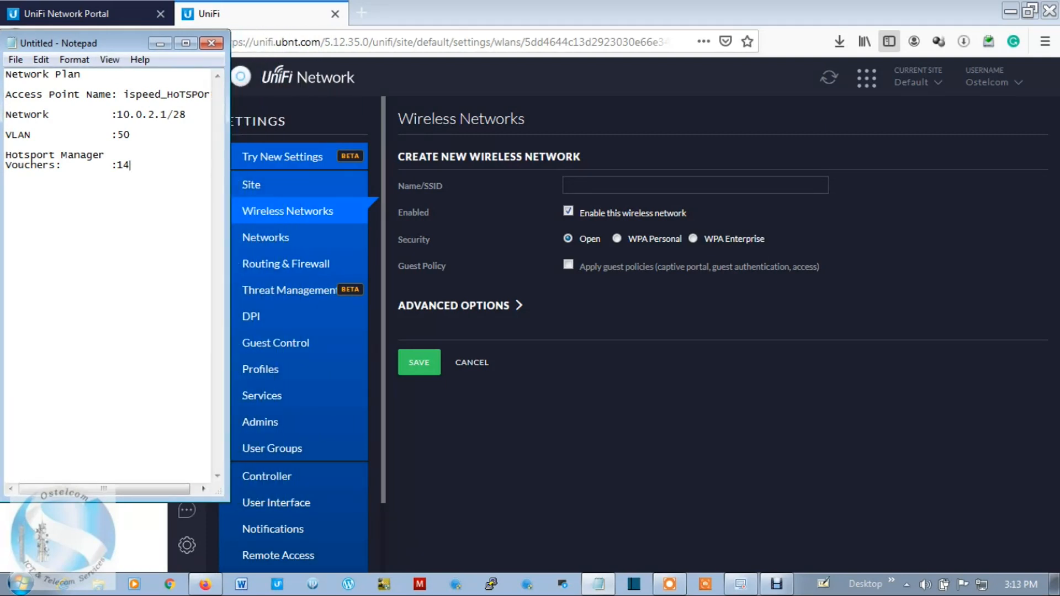
drag(229, 265, 283, 265)
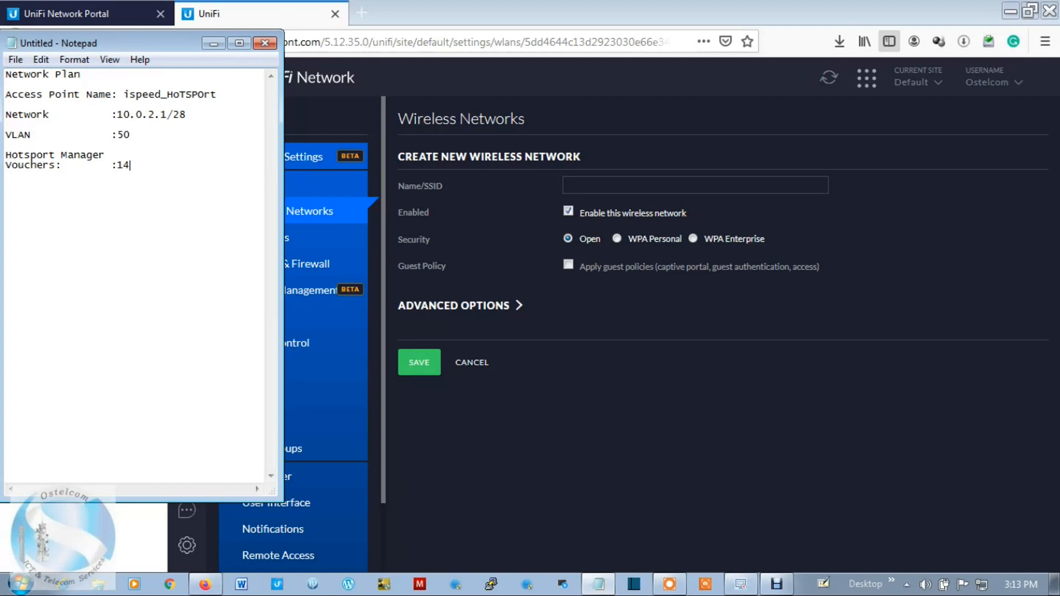
key(alt+Tab)
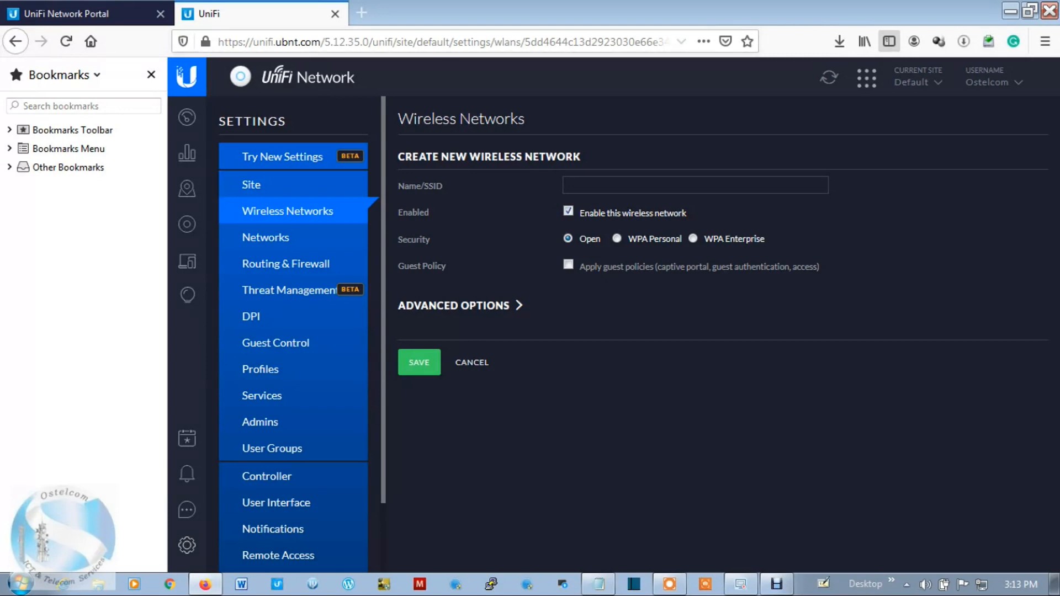
Copy the access point name ispeed_HoTSPOrt from the Notepad network plan into the new wireless network's Name/SSID
click(695, 185)
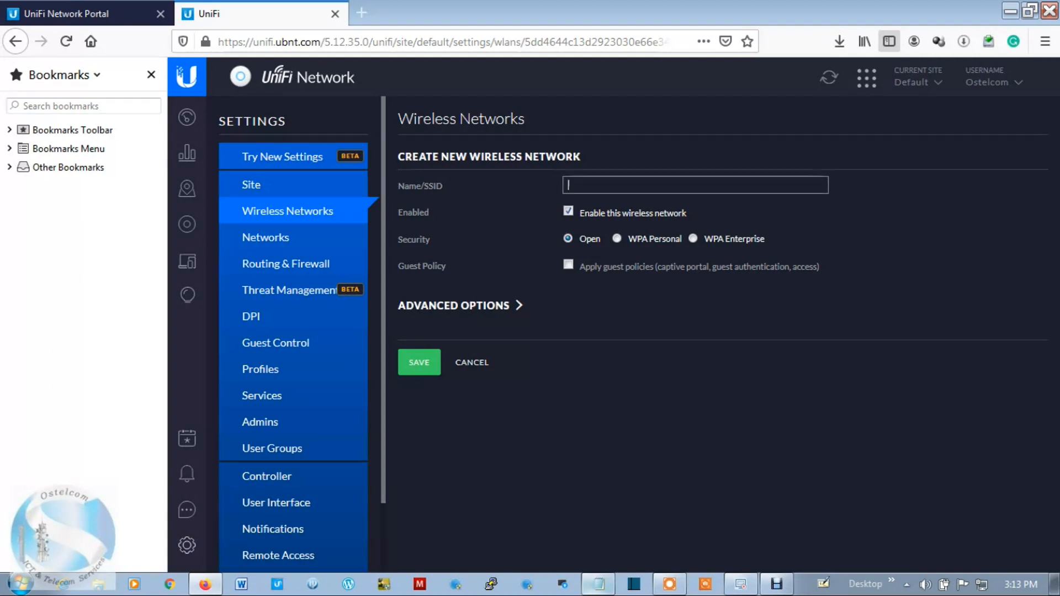
click(598, 584)
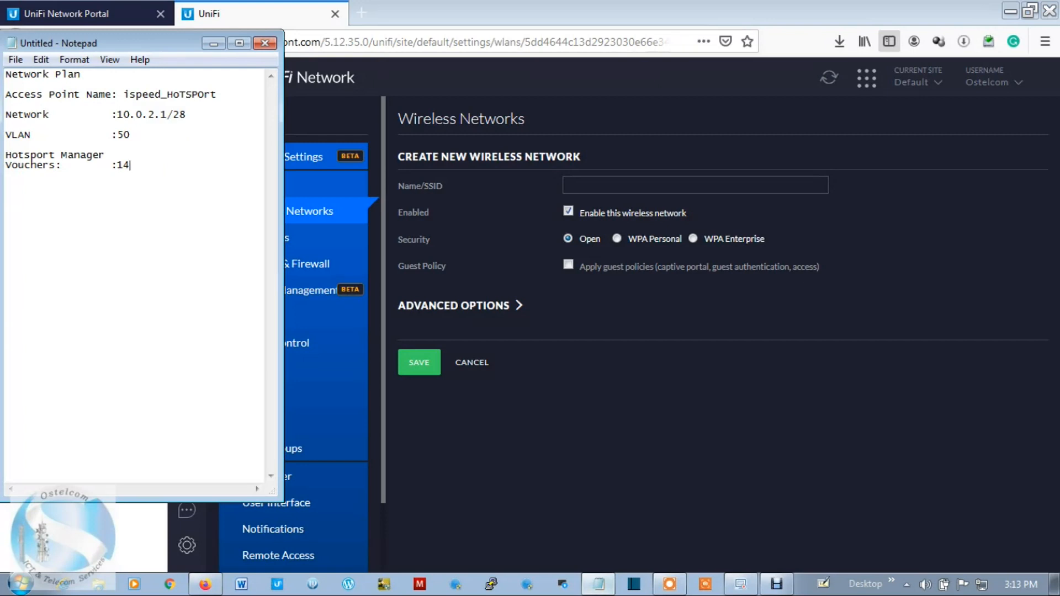
drag(217, 95, 124, 95)
key(ctrl+c)
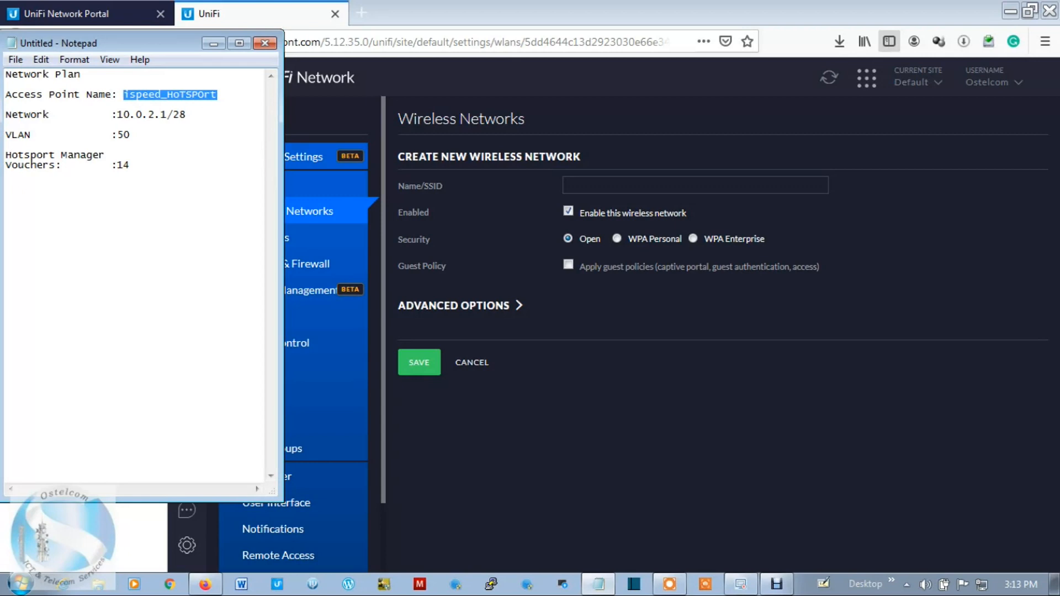
click(662, 185)
key(ctrl+v)
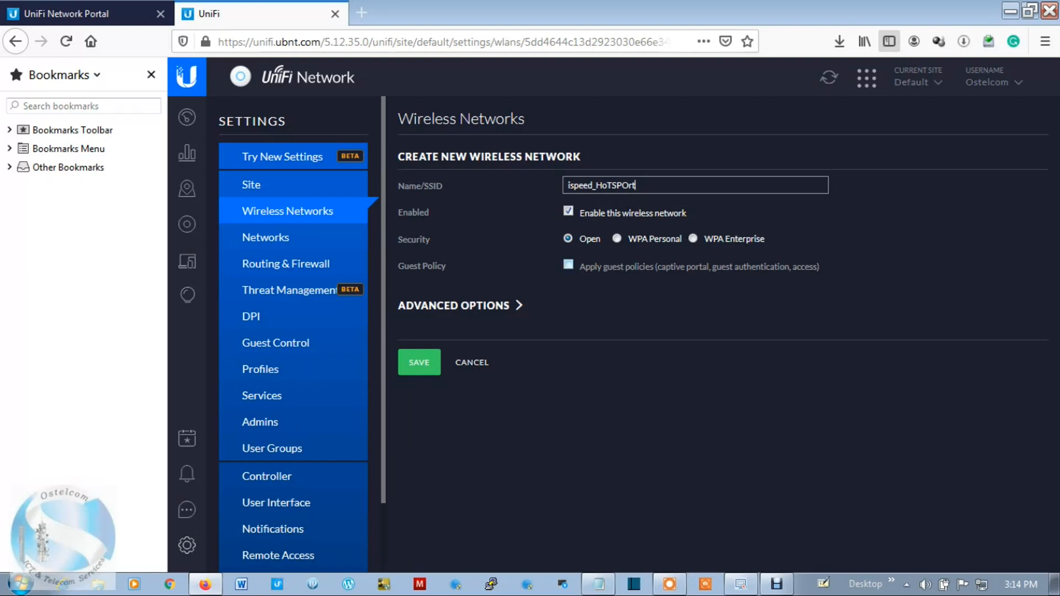
Apply guest policies to the open wireless network and save it
click(568, 265)
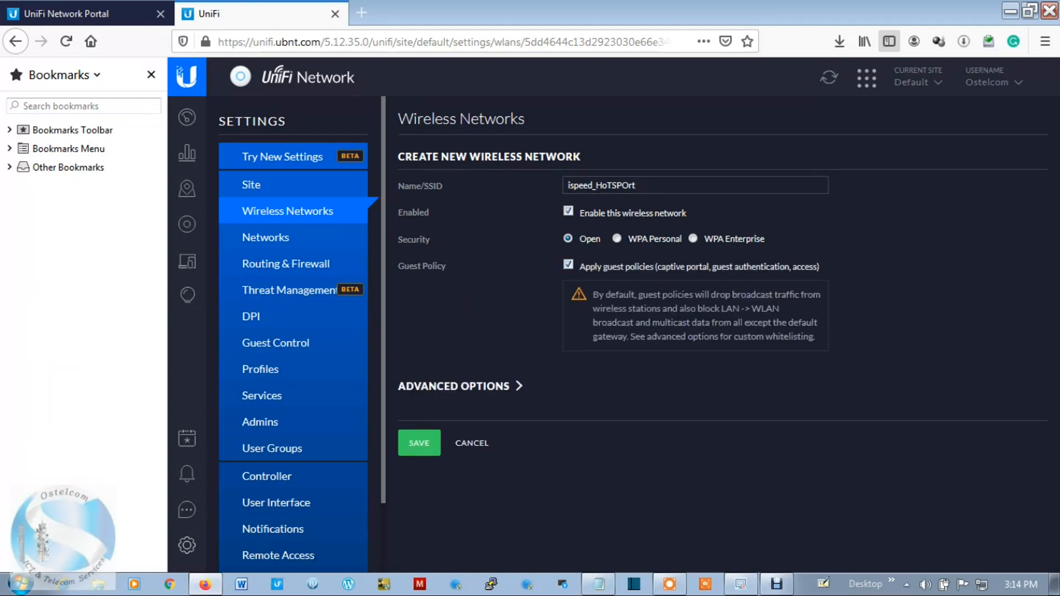
click(419, 443)
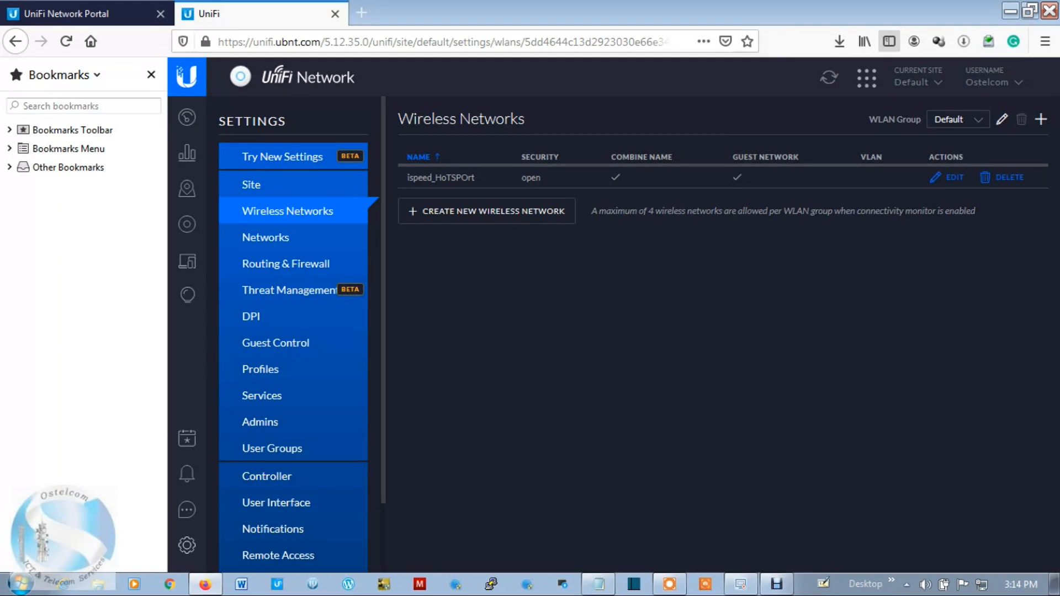
Start a new network named Hotport and choose Corporate as its purpose after trying Guest
scroll(302, 328, down, 1)
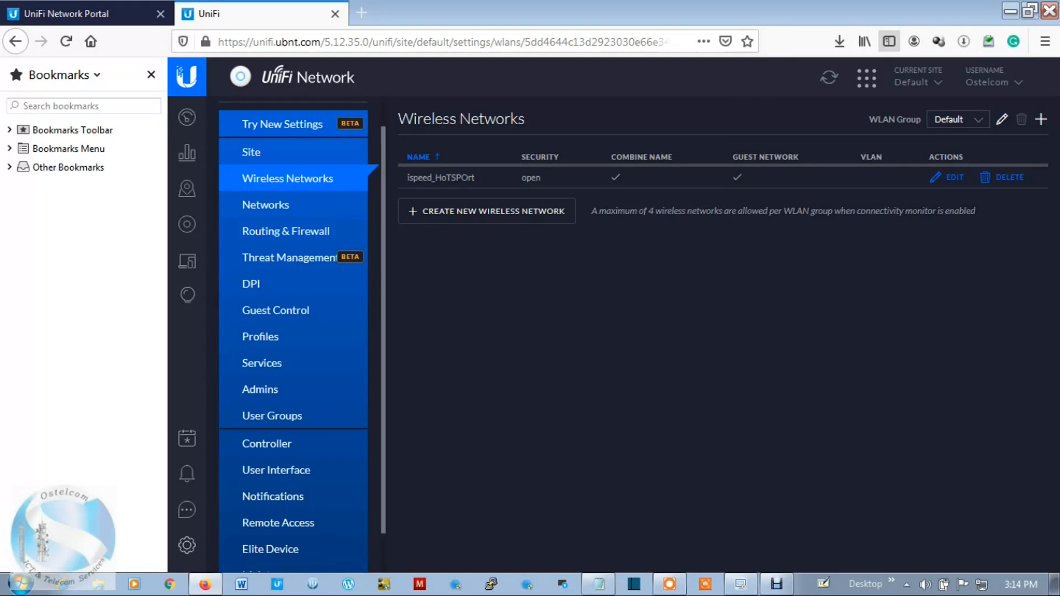
click(266, 205)
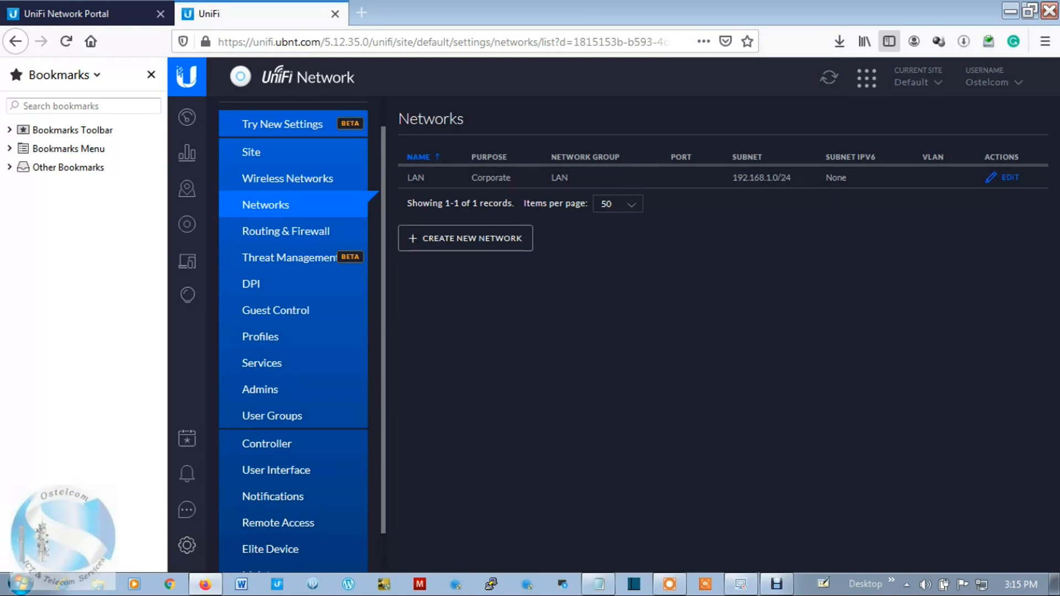
click(466, 238)
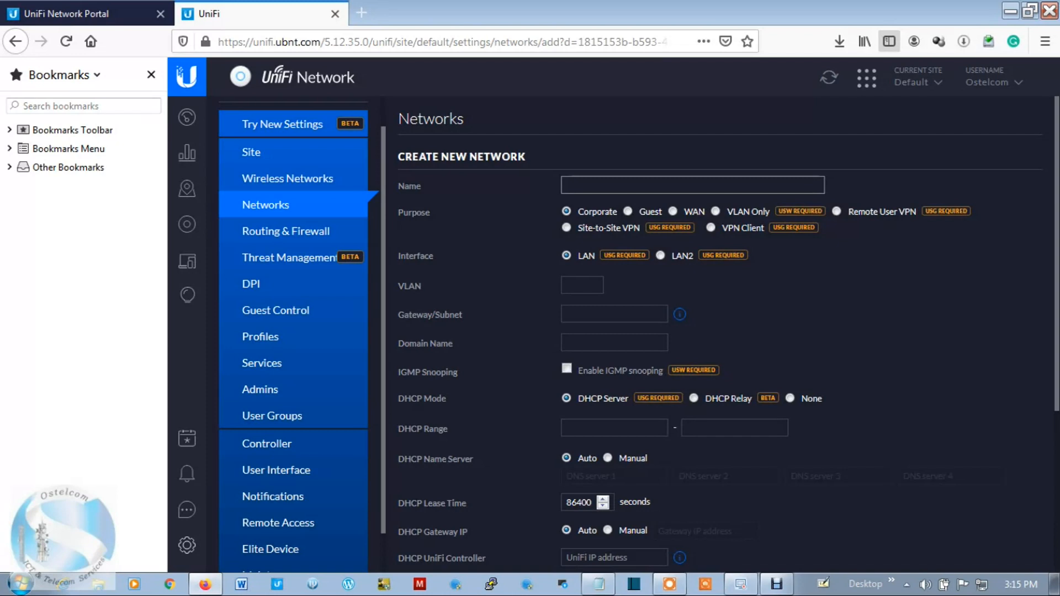
text(Hotport)
click(628, 211)
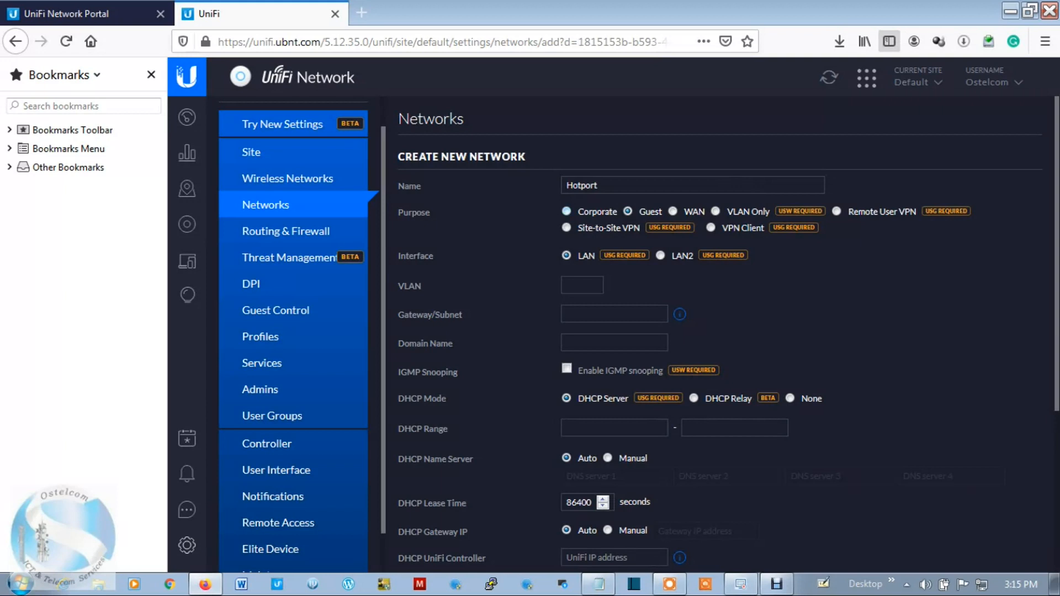
click(566, 211)
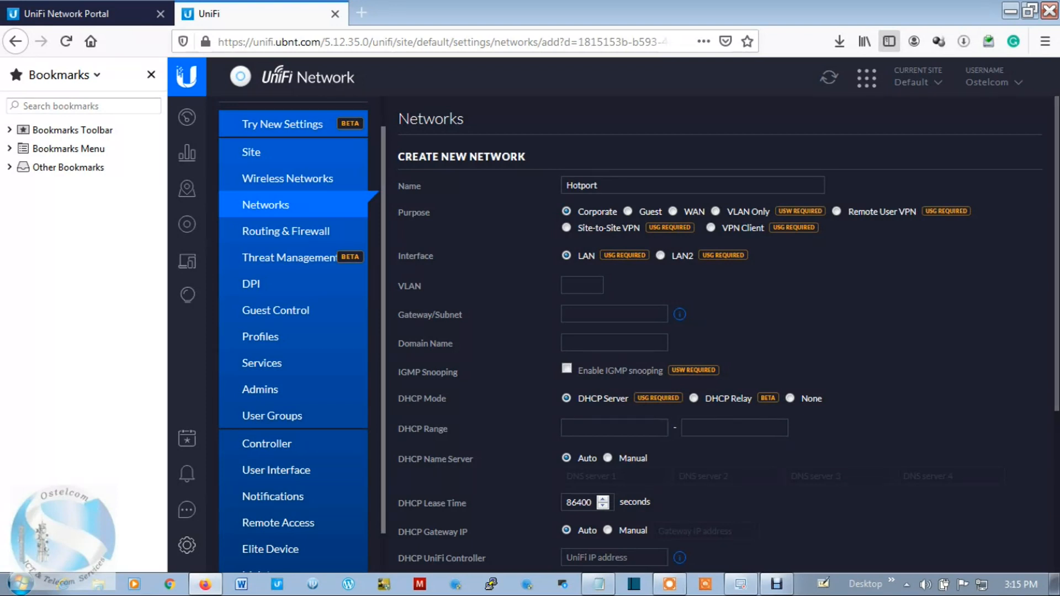
Set the Hotport network's purpose to Guest and its VLAN to 50, as given in the Notepad network plan
scroll(729, 331, down, 1)
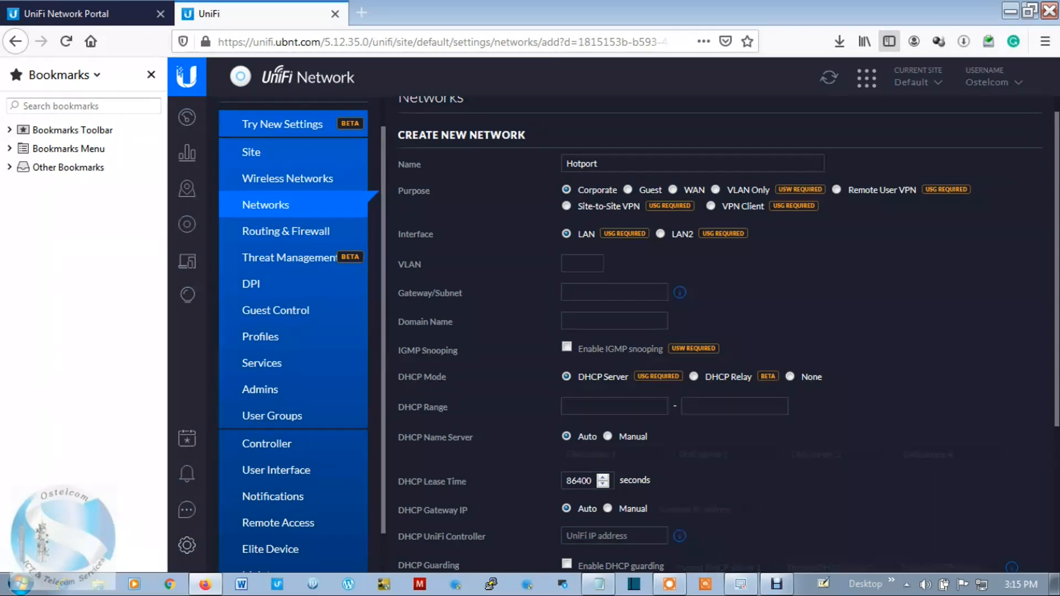
scroll(728, 331, down, 3)
scroll(718, 331, up, 3)
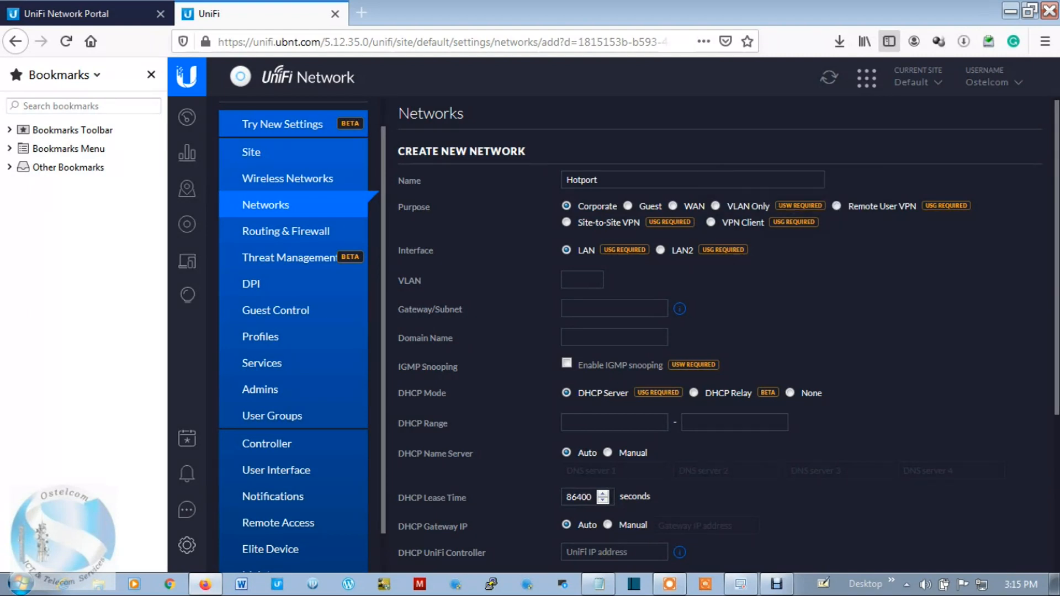
click(628, 206)
click(582, 280)
click(599, 584)
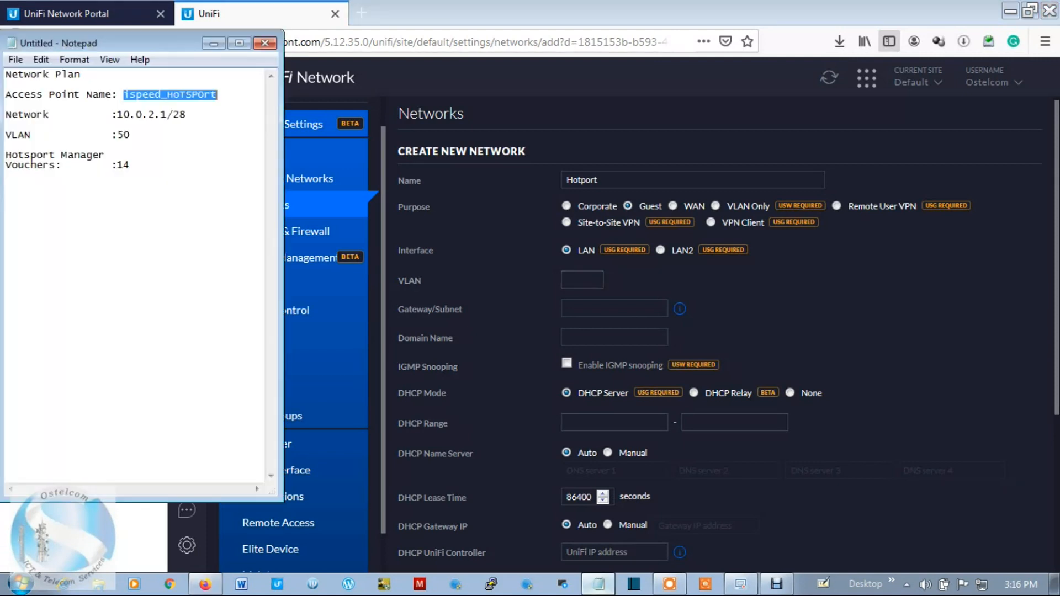
key(alt+Tab)
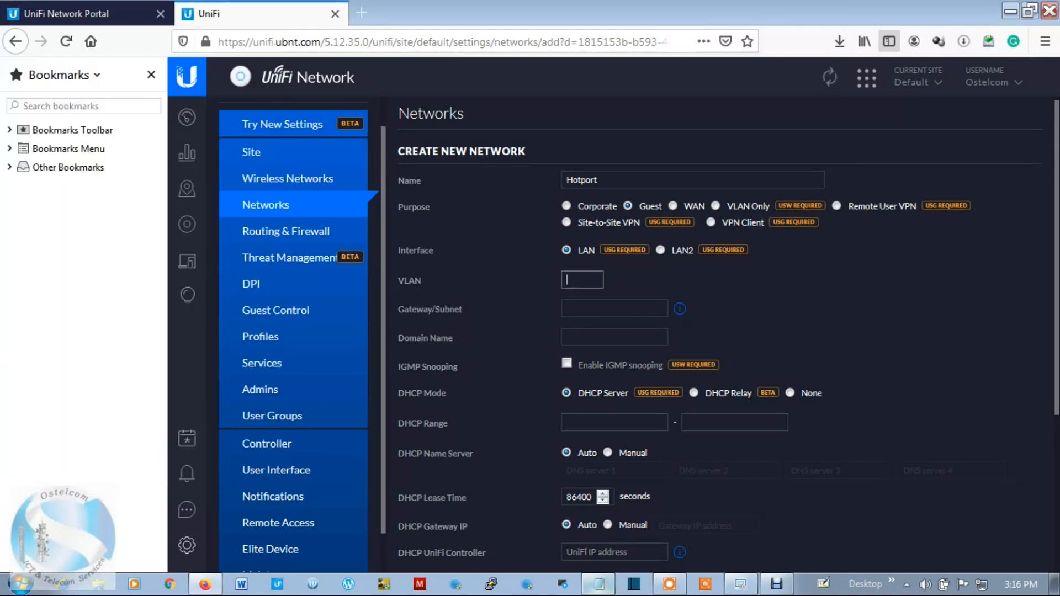
key(alt+Tab)
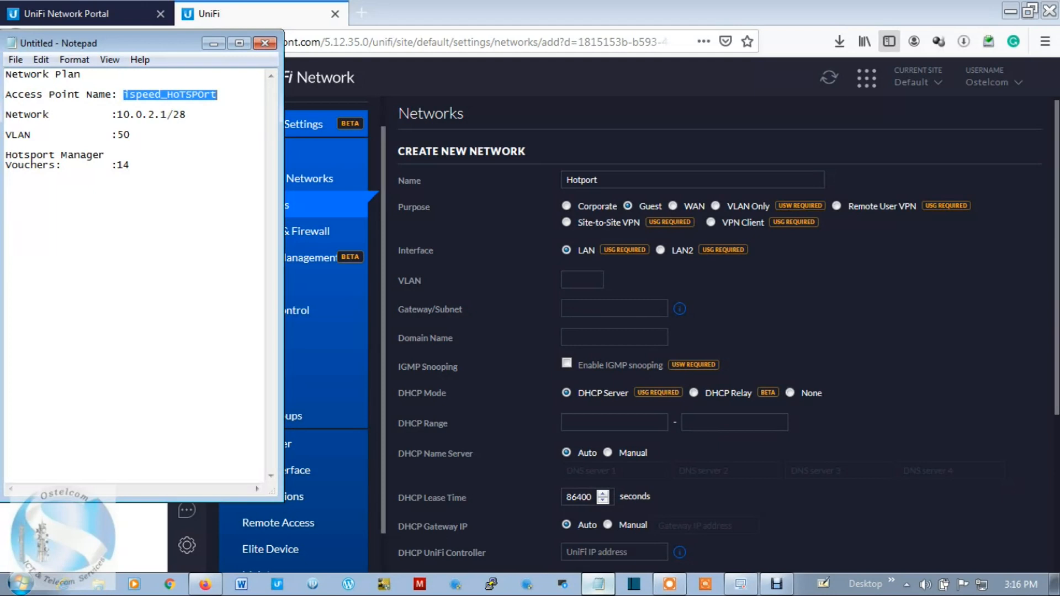
key(alt+Tab)
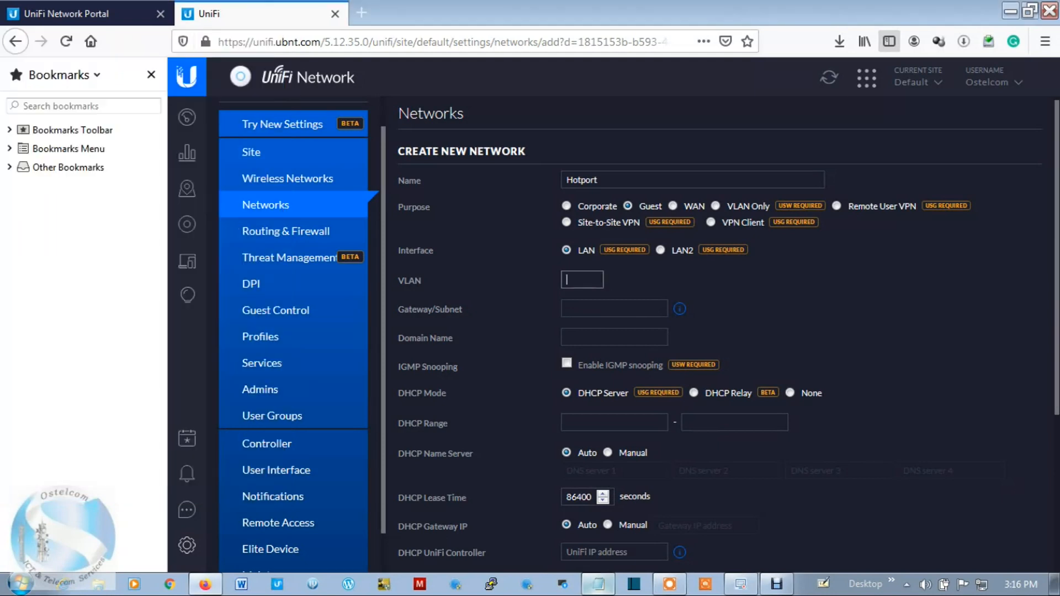
text(50)
Copy the network address 10.0.2.1/28 from the Notepad plan into Hotport's Gateway/Subnet and update the DHCP range from it
click(614, 309)
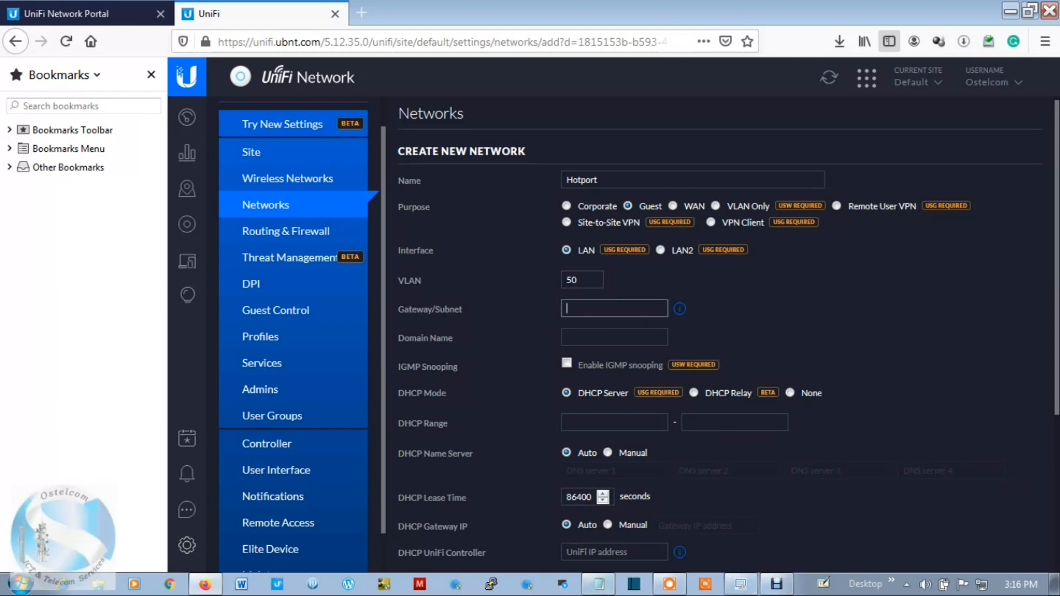
click(598, 584)
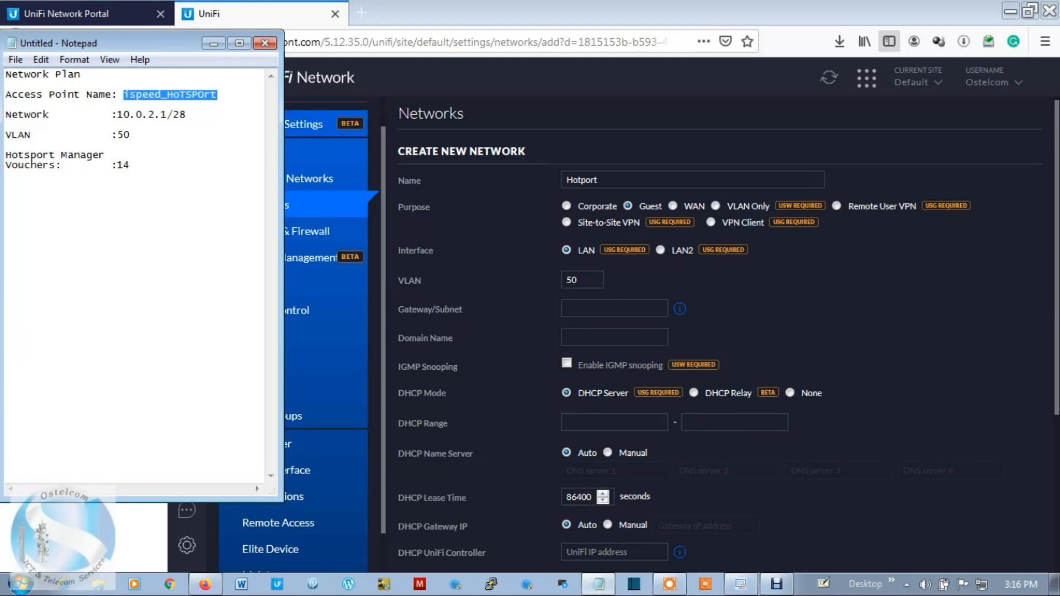
drag(117, 114, 181, 115)
click(167, 115)
double_click(181, 115)
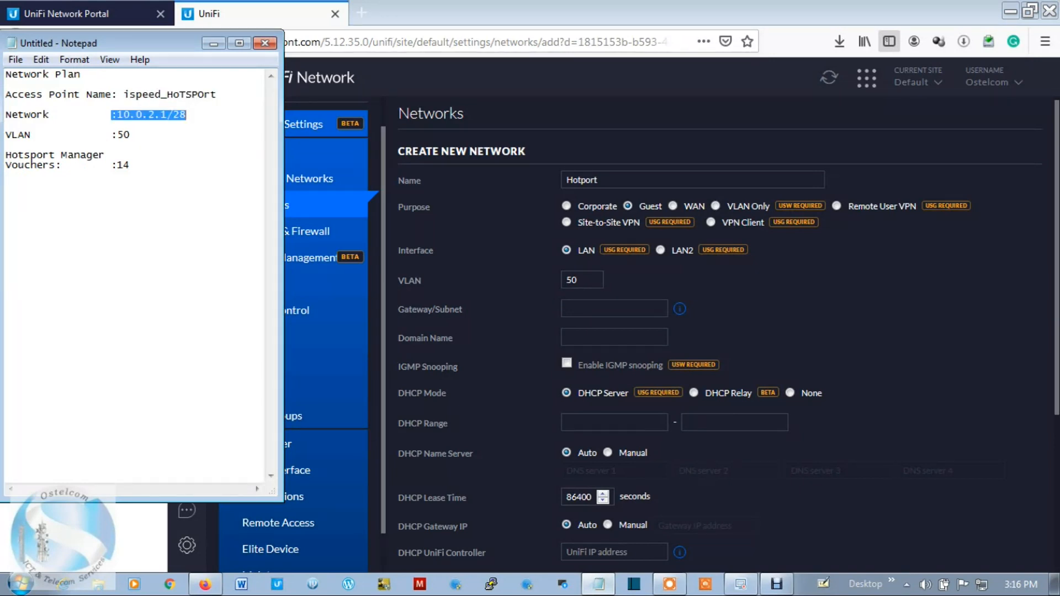
drag(116, 114, 187, 115)
key(ctrl+c)
click(614, 308)
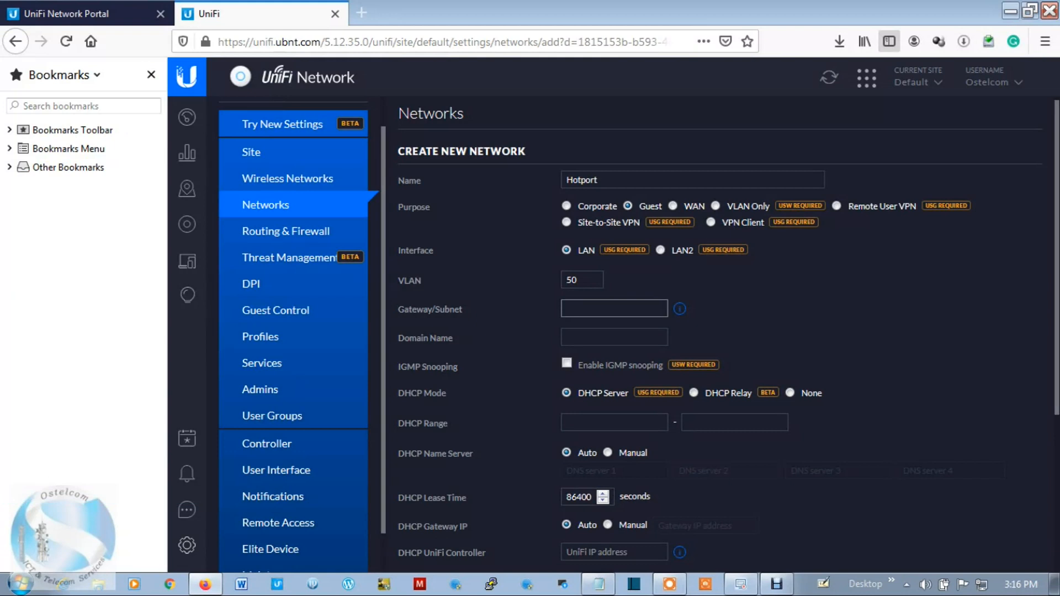
key(ctrl+v)
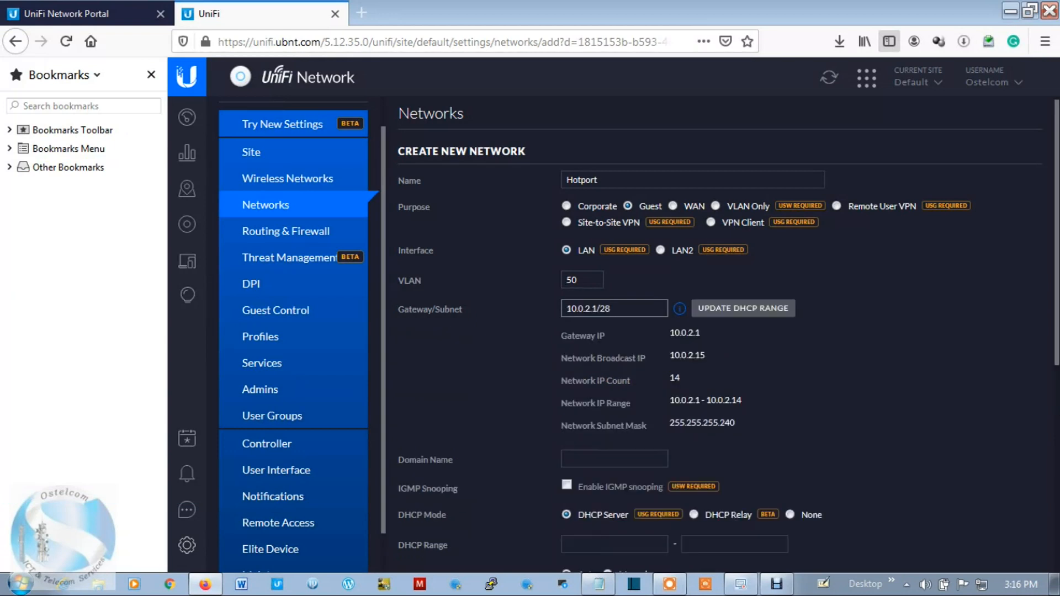
click(780, 308)
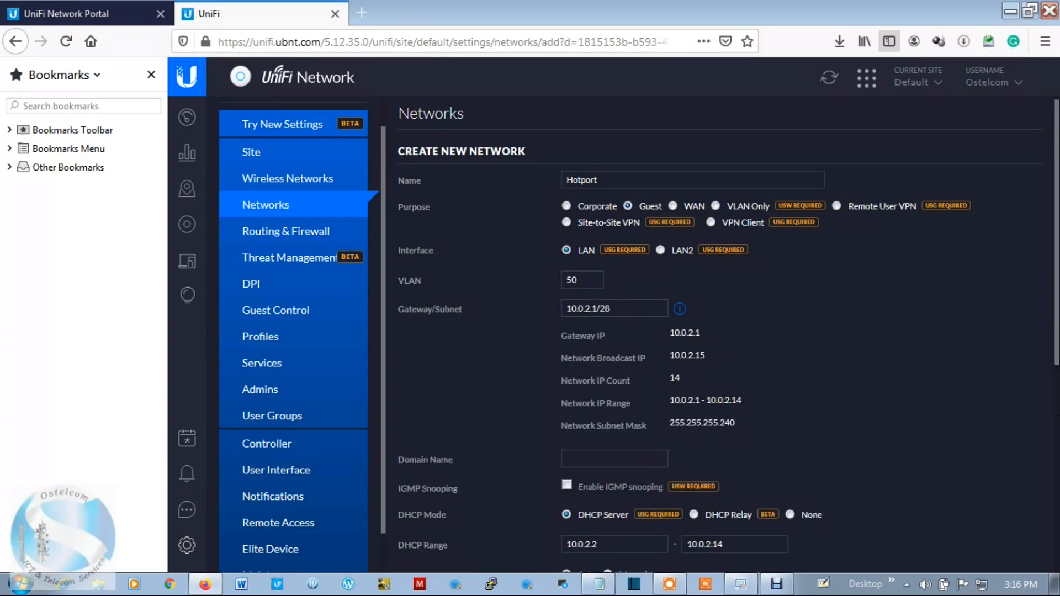
Check the remaining DHCP and IPv6 settings of the Hotport network and save it
scroll(612, 462, down, 2)
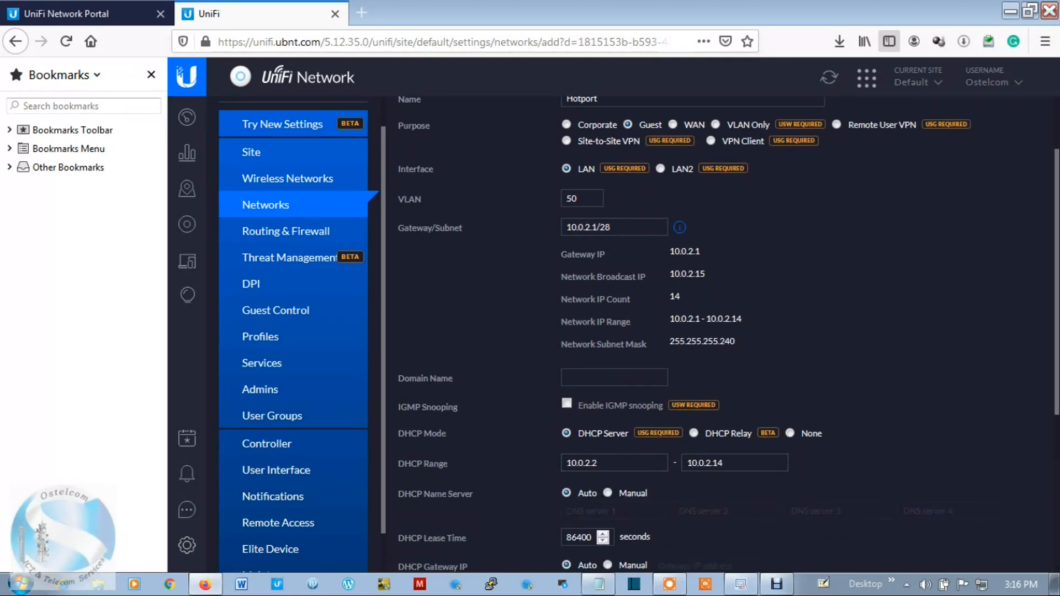
scroll(729, 334, down, 4)
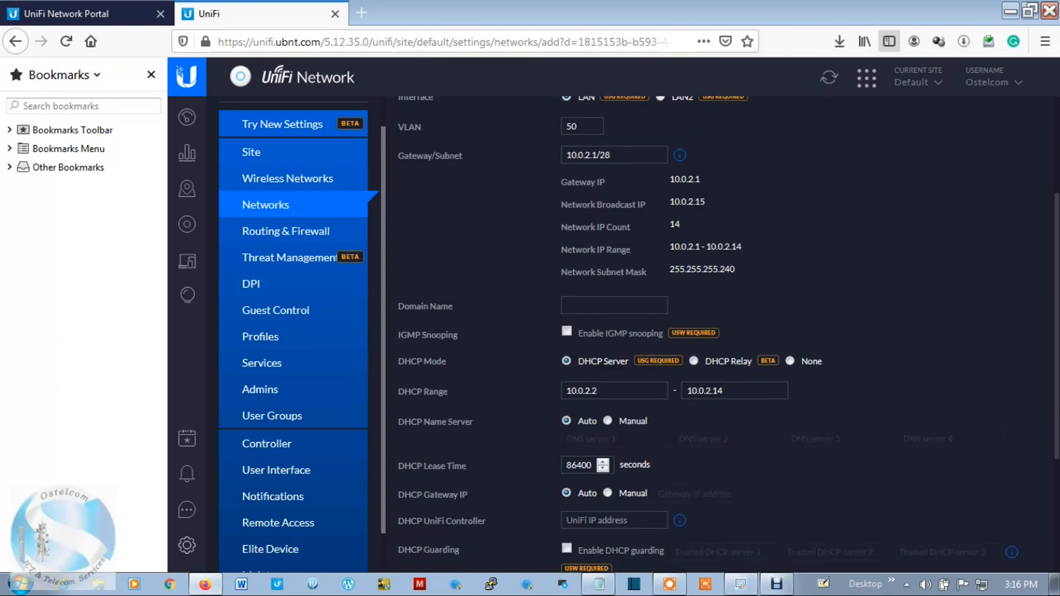
scroll(729, 335, down, 3)
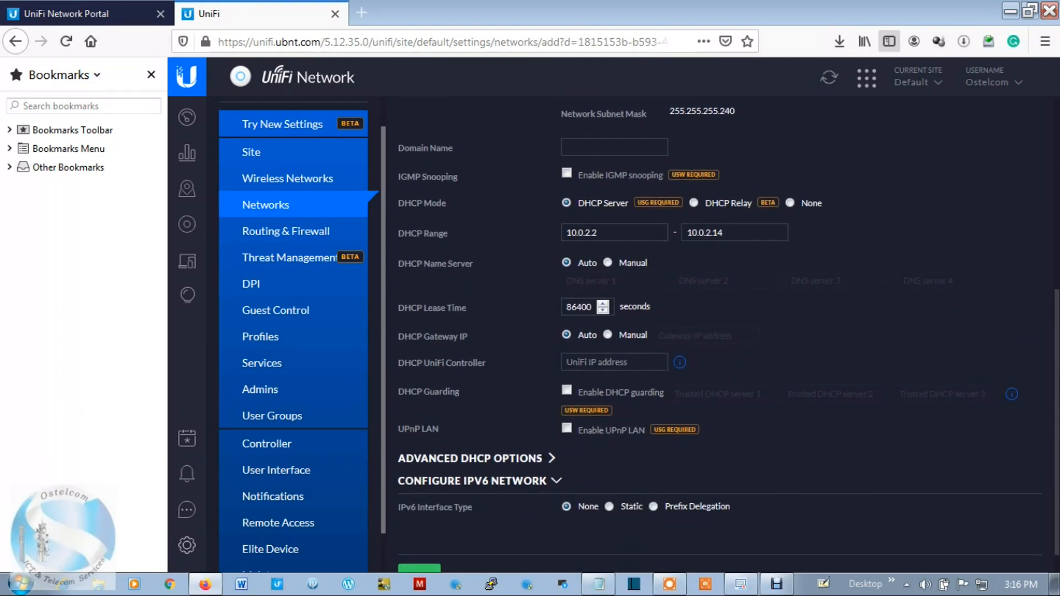
scroll(729, 335, up, 6)
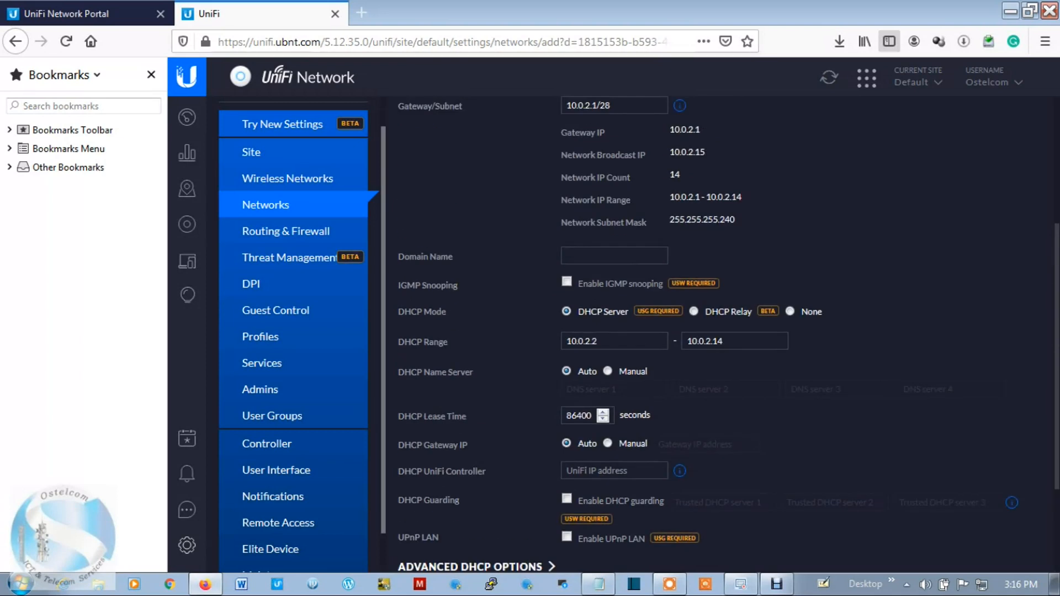
scroll(729, 335, up, 3)
scroll(729, 335, down, 1)
scroll(728, 334, down, 8)
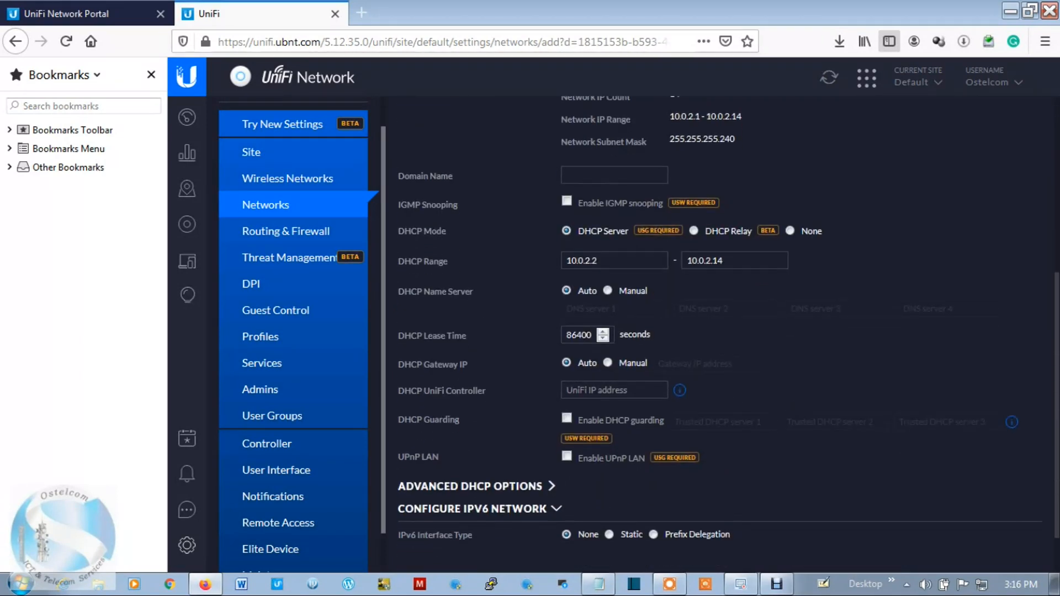
click(419, 549)
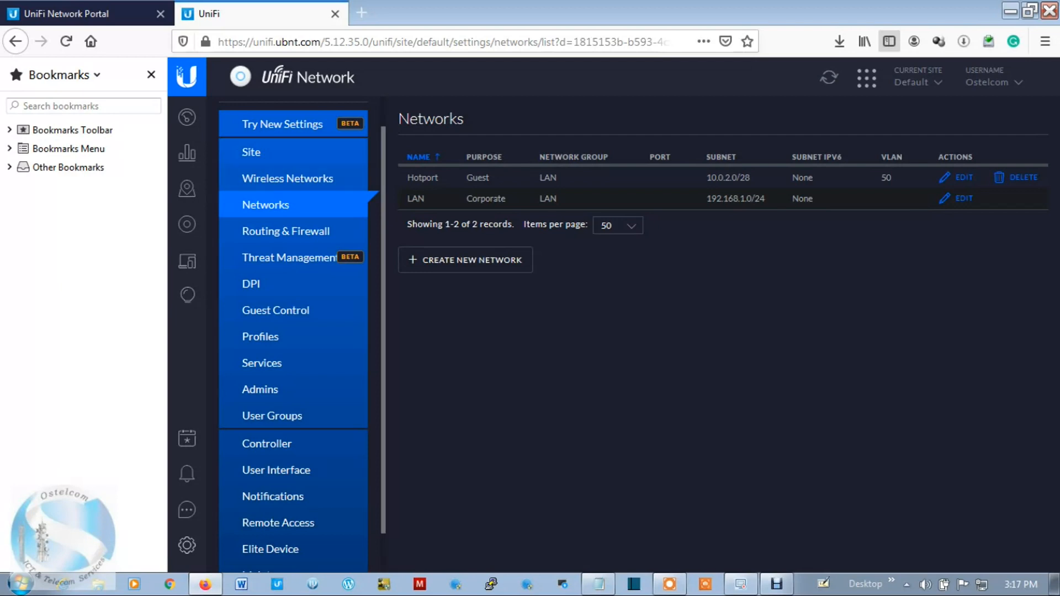
Edit the ispeed_HoTSPOrt wireless network to use VLAN 50
click(287, 178)
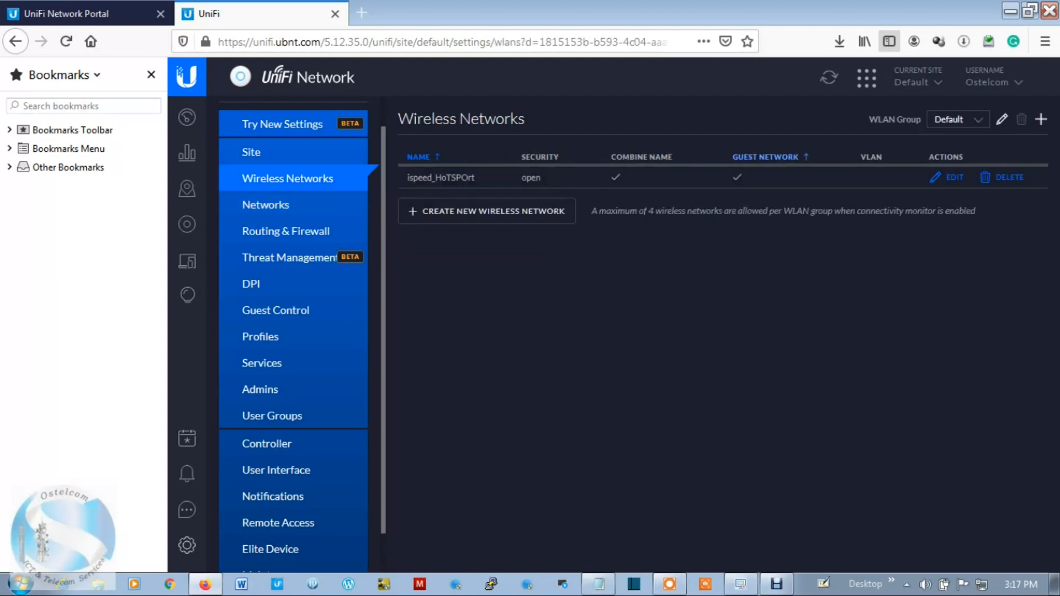
click(948, 177)
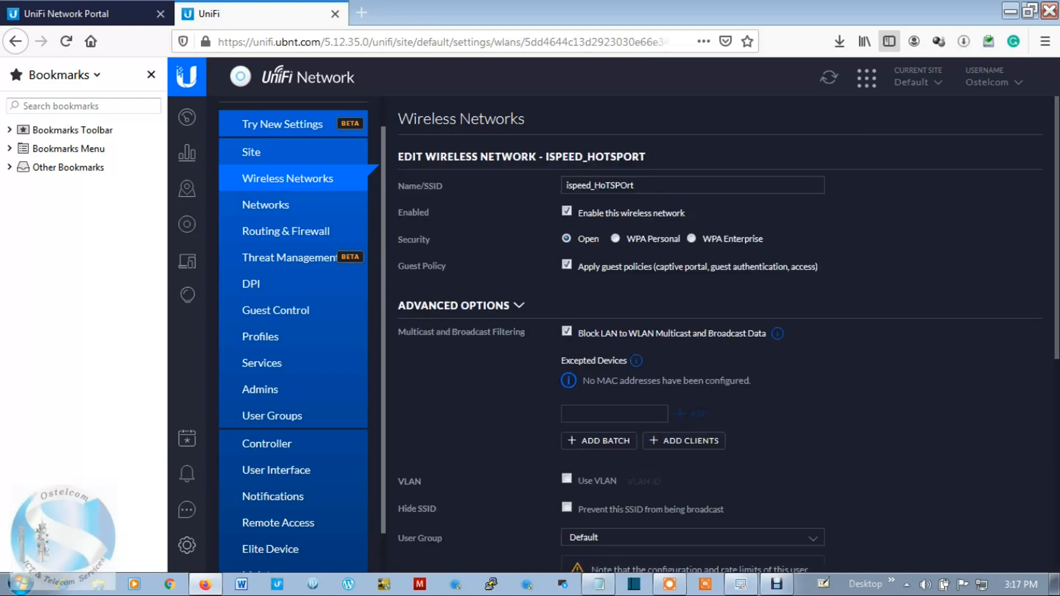
scroll(717, 331, down, 3)
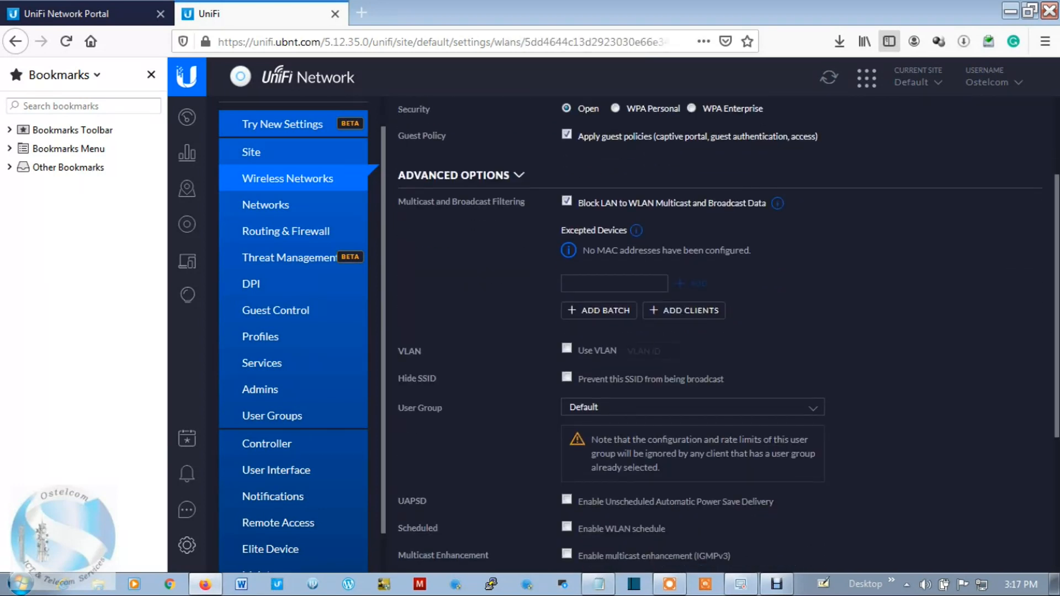
click(567, 348)
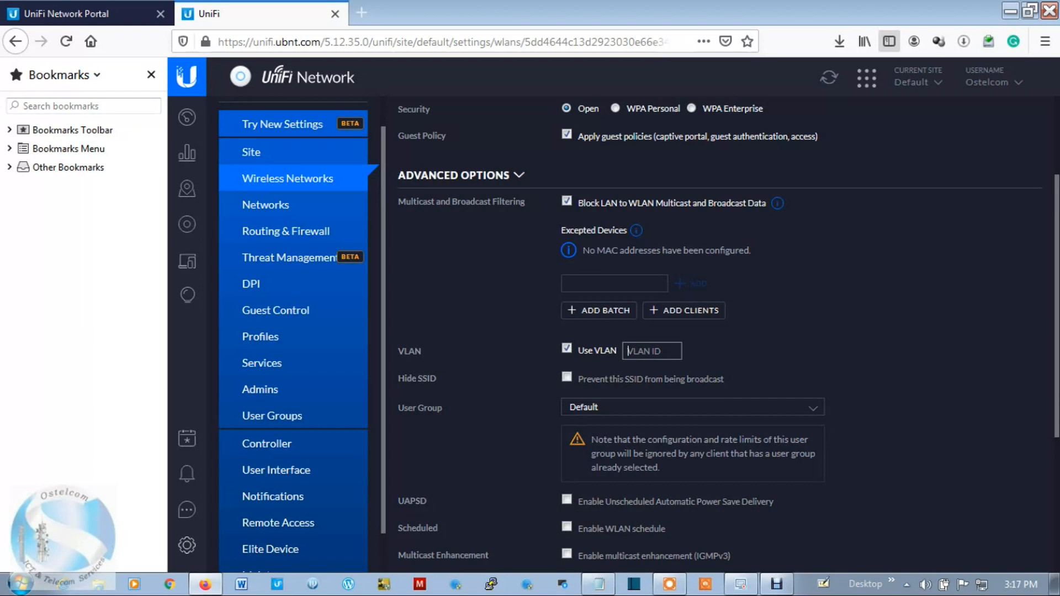
text(50)
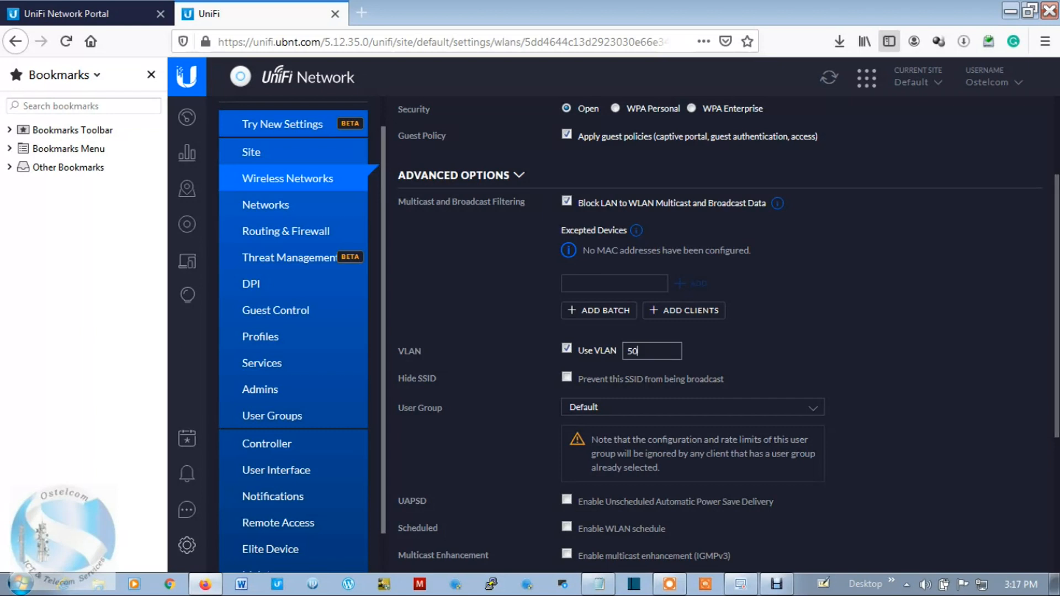
Review the security, guest policy and advanced options of the ispeed_HoTSPOrt wireless network, and save its changes
scroll(718, 331, down, 4)
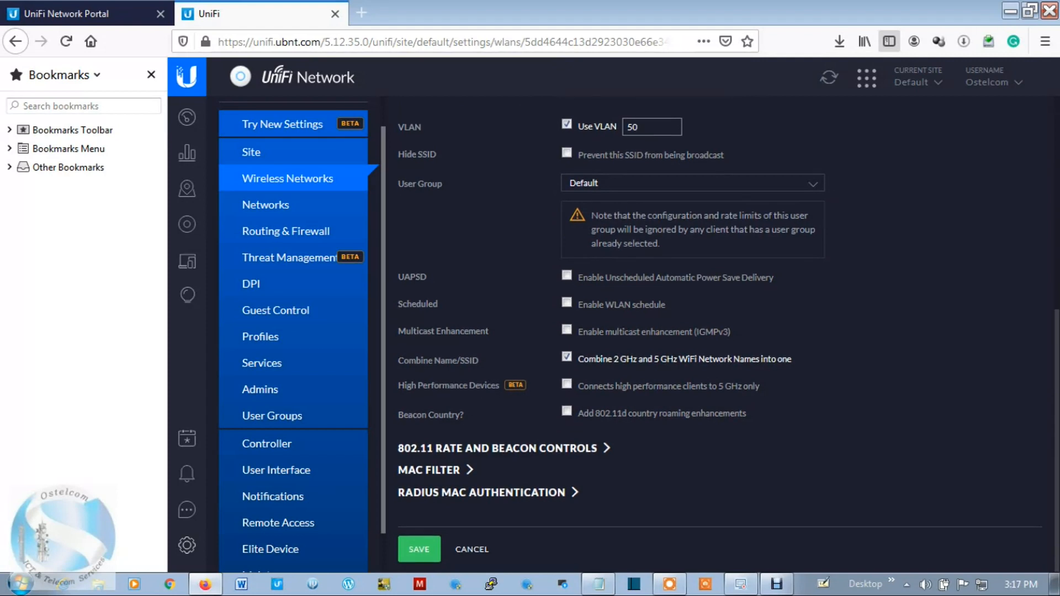
scroll(723, 331, up, 6)
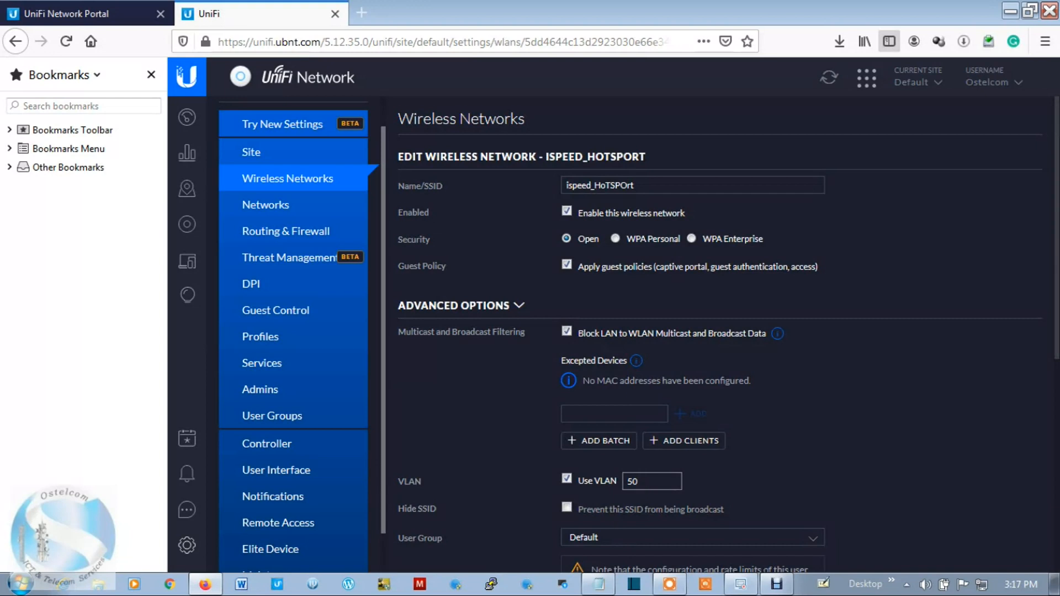
scroll(723, 331, down, 2)
scroll(723, 332, down, 5)
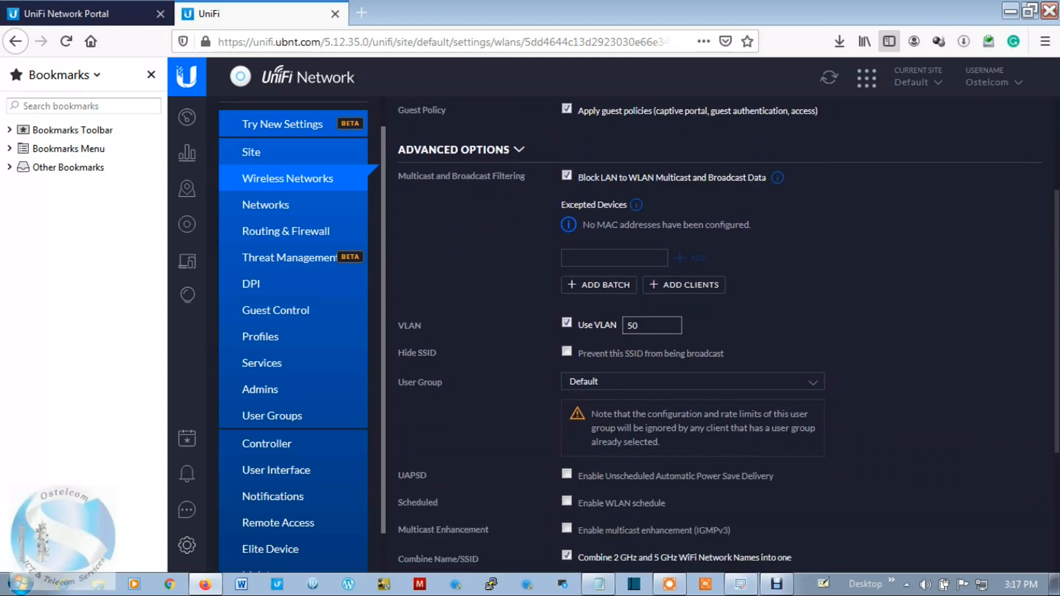
scroll(723, 331, down, 1)
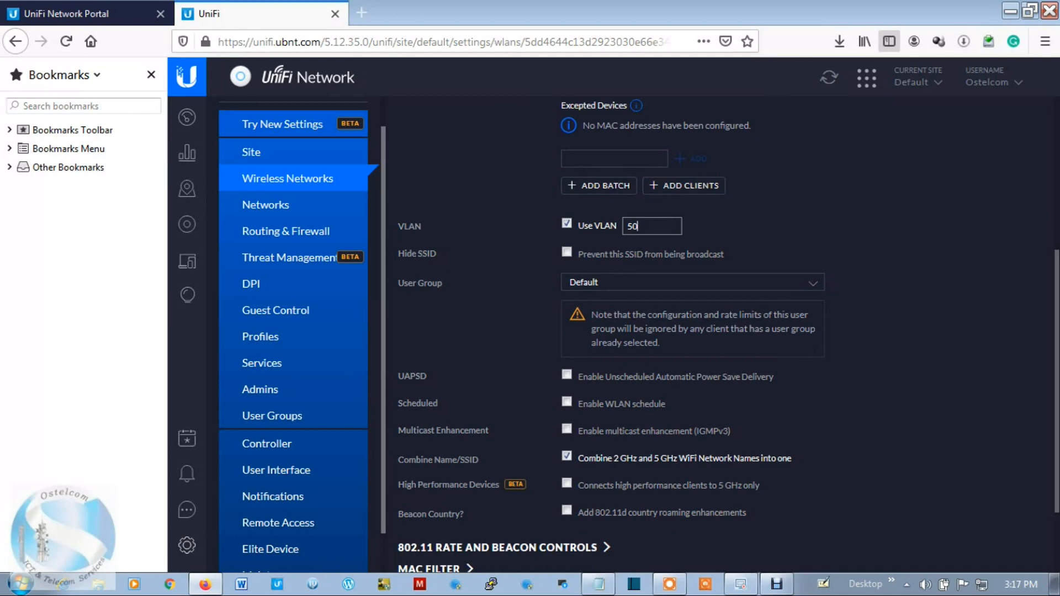
scroll(611, 334, down, 1)
scroll(723, 335, down, 2)
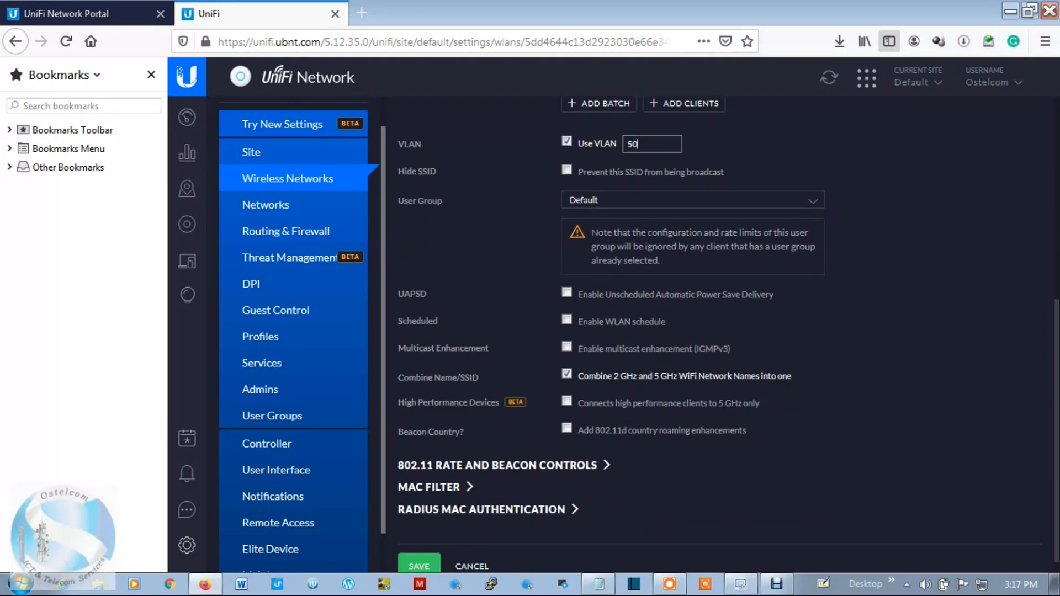
scroll(723, 334, up, 3)
scroll(723, 334, up, 4)
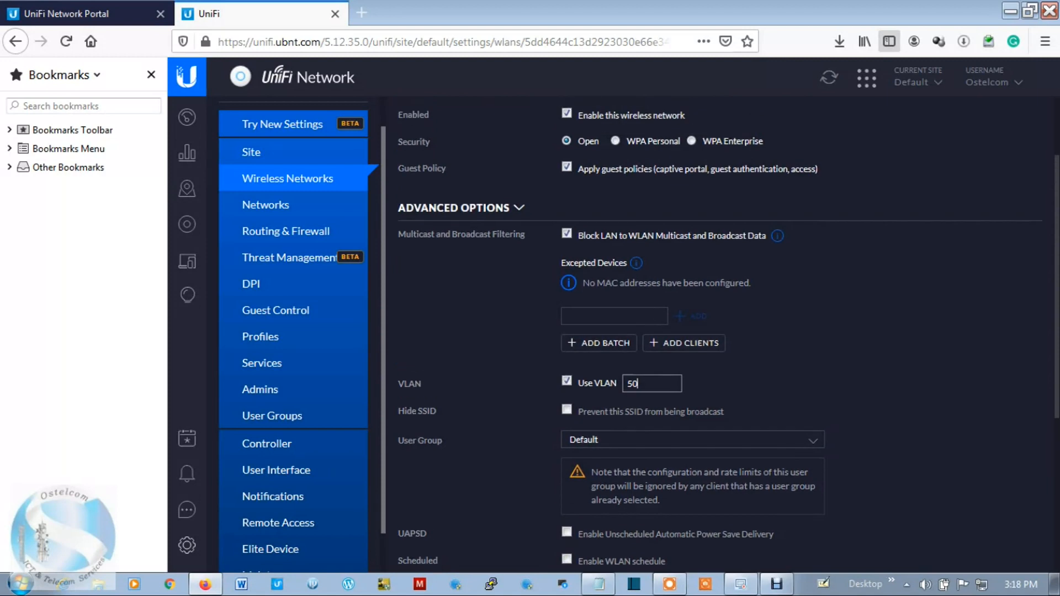
scroll(723, 334, down, 1)
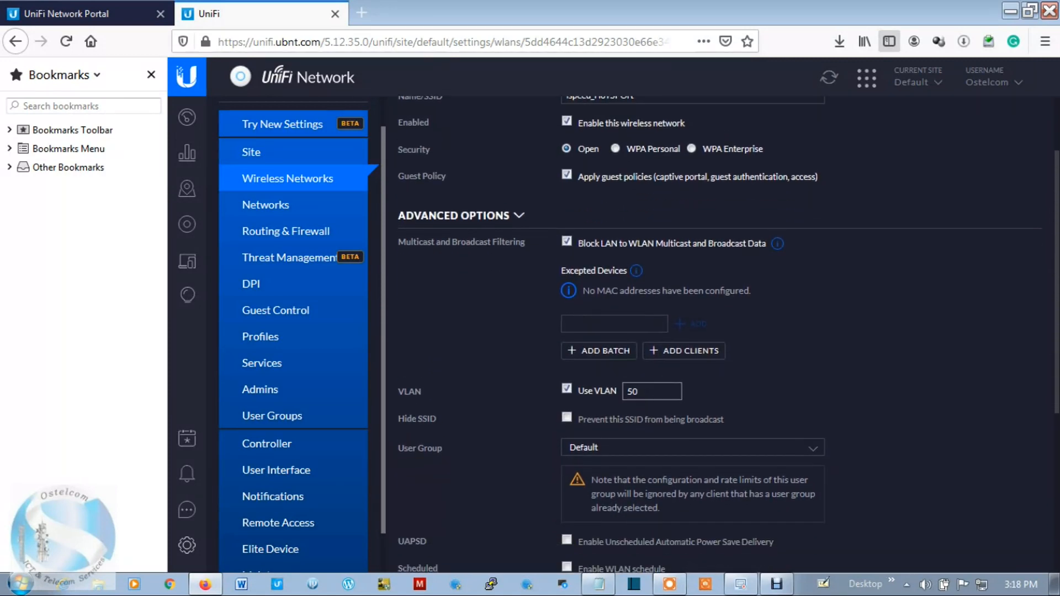
scroll(723, 335, down, 1)
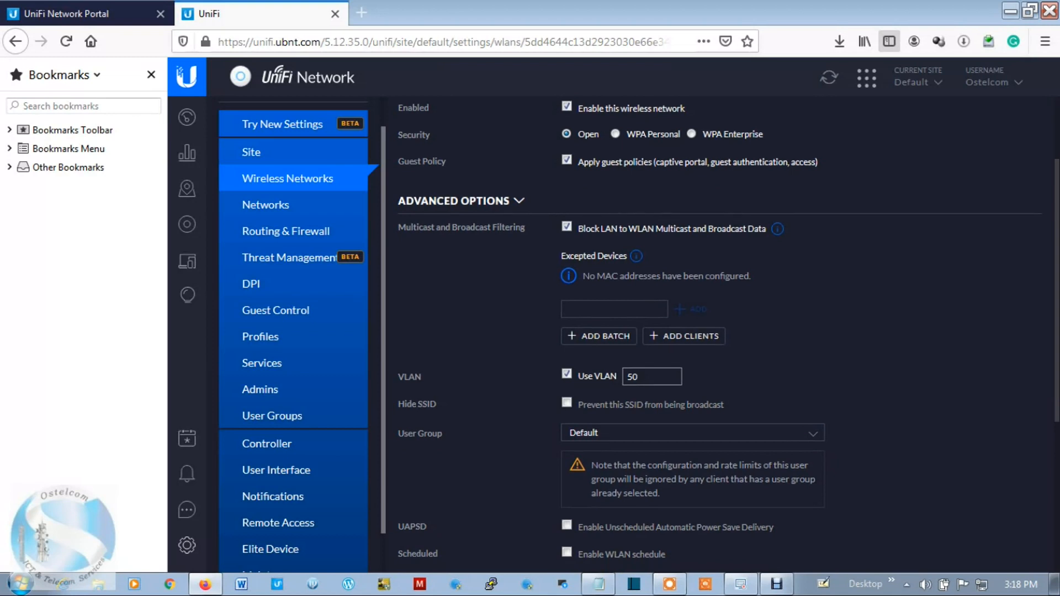
scroll(723, 334, down, 2)
scroll(723, 334, down, 2)
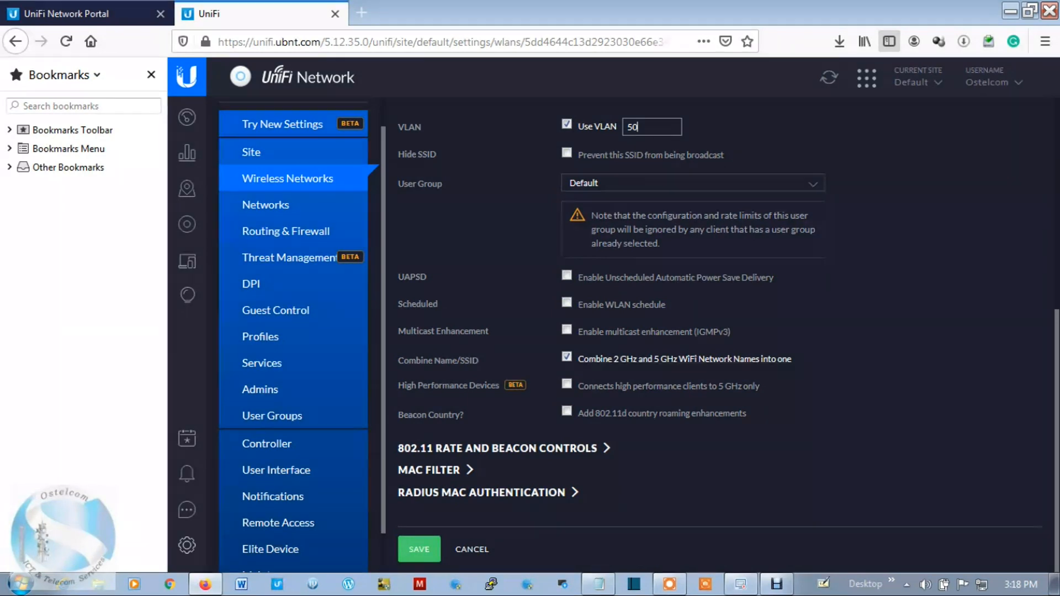
click(419, 549)
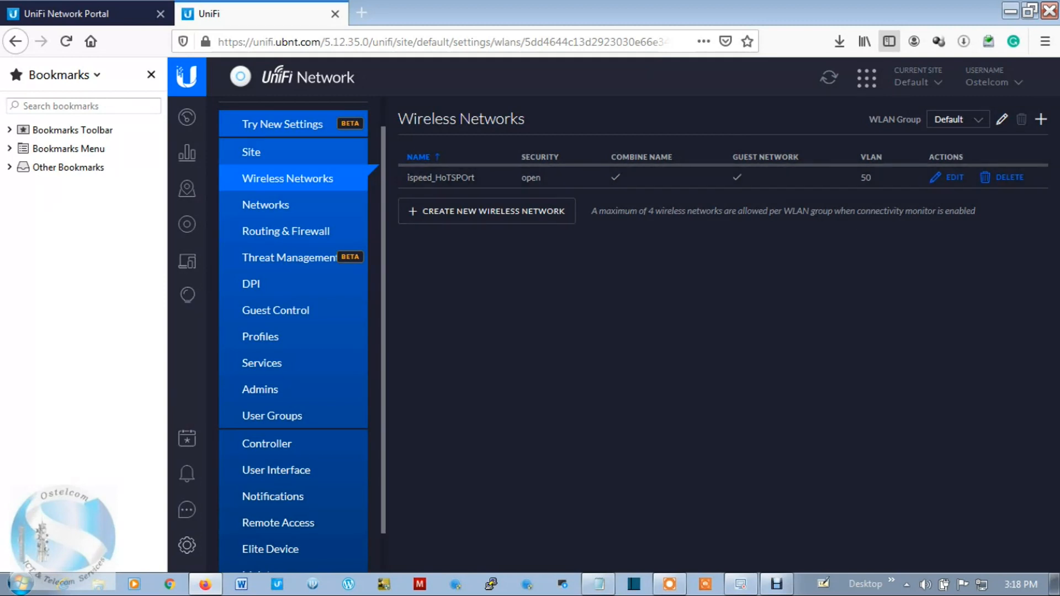
Open the site's Guest Control settings
scroll(293, 332, down, 1)
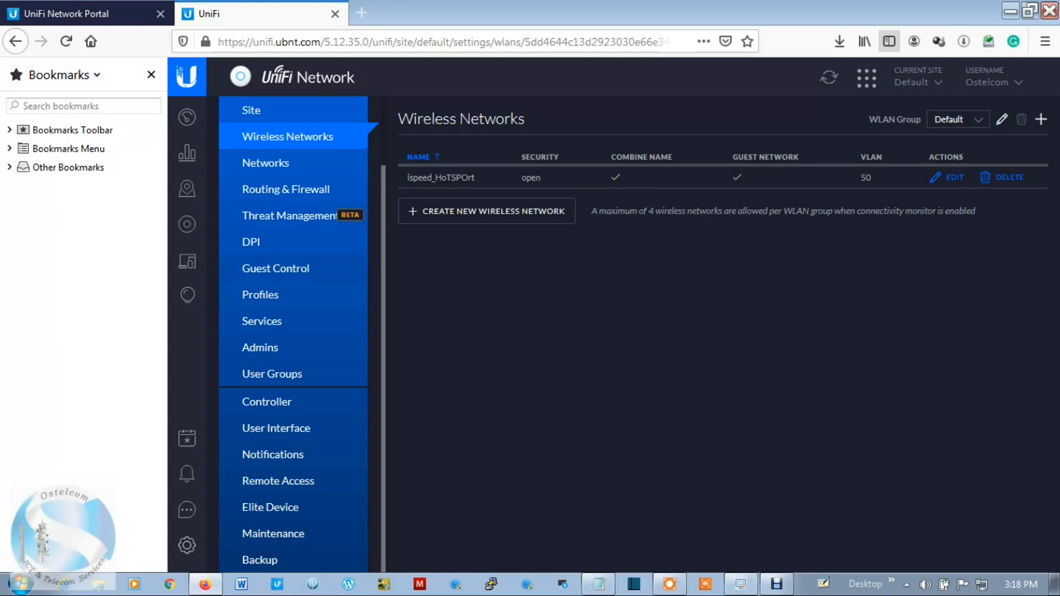
click(275, 268)
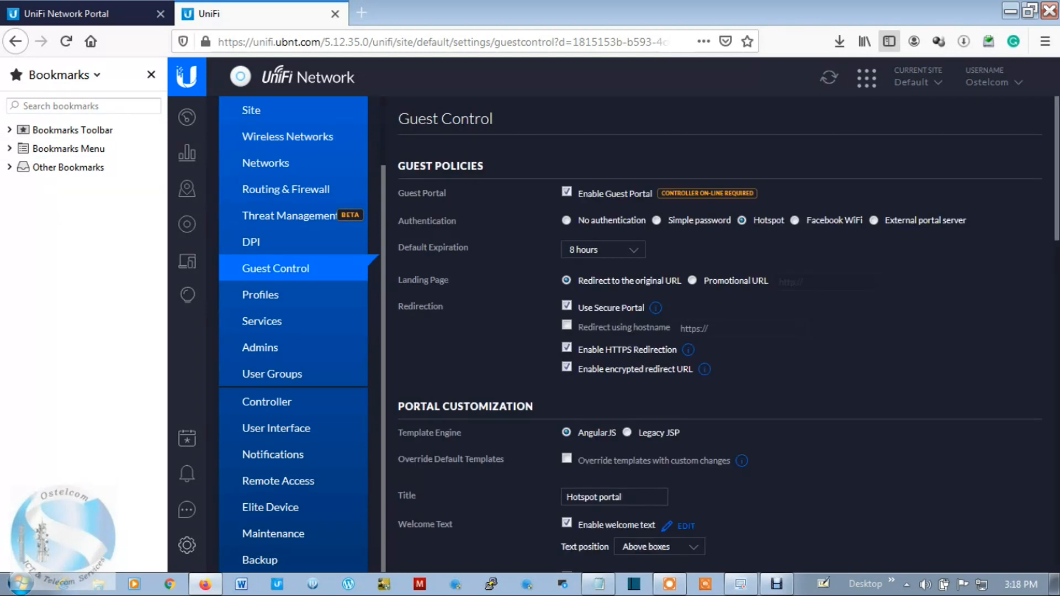
Toggle the guest portal off and on again to compare the options in Guest Control
click(566, 192)
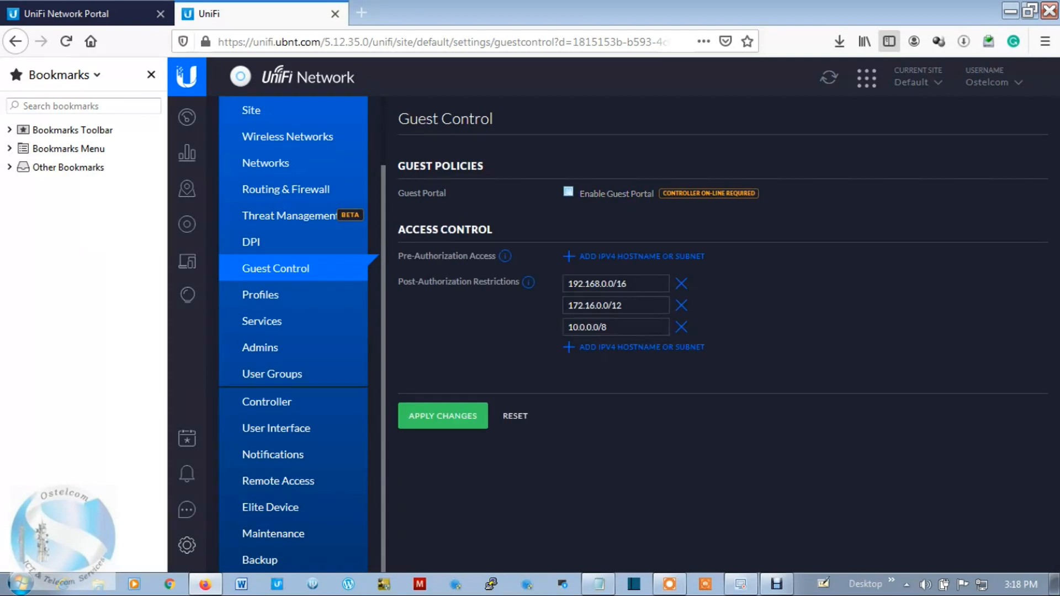
click(566, 191)
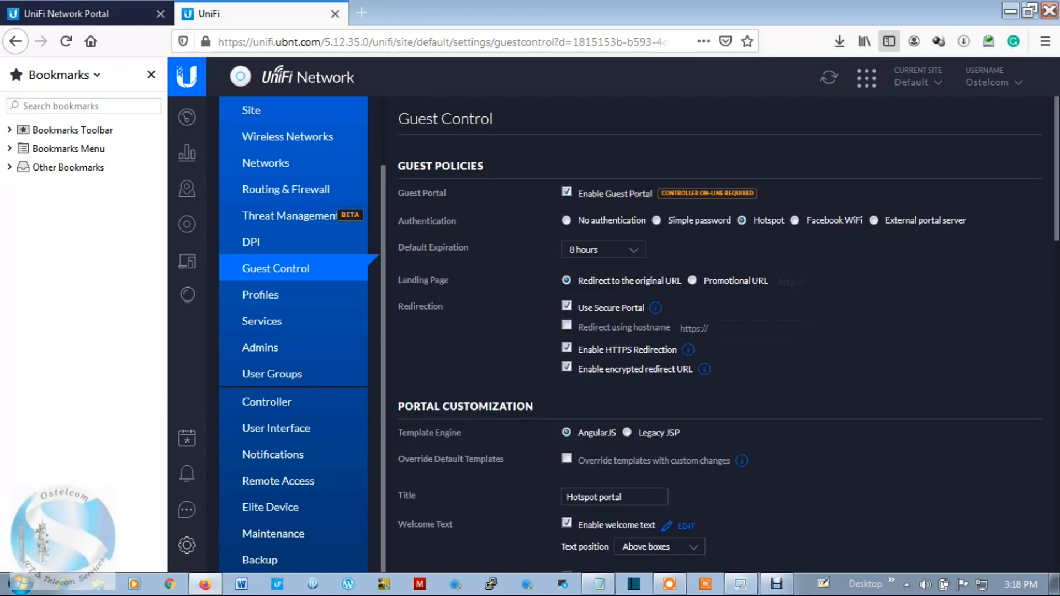
click(566, 192)
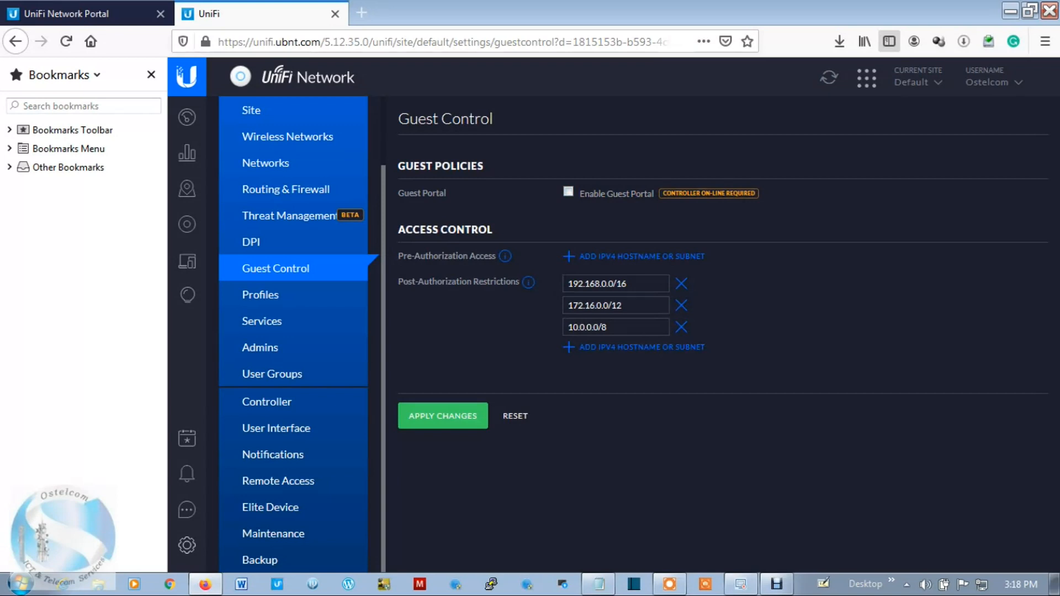
click(567, 192)
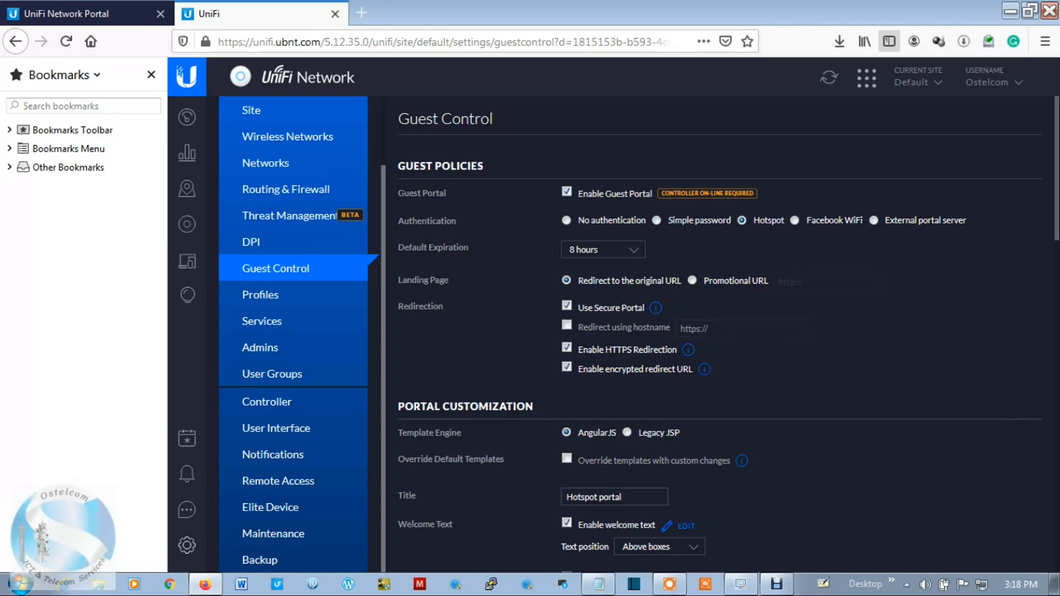
Set the guest portal's default expiration to 8 hours
scroll(729, 326, down, 1)
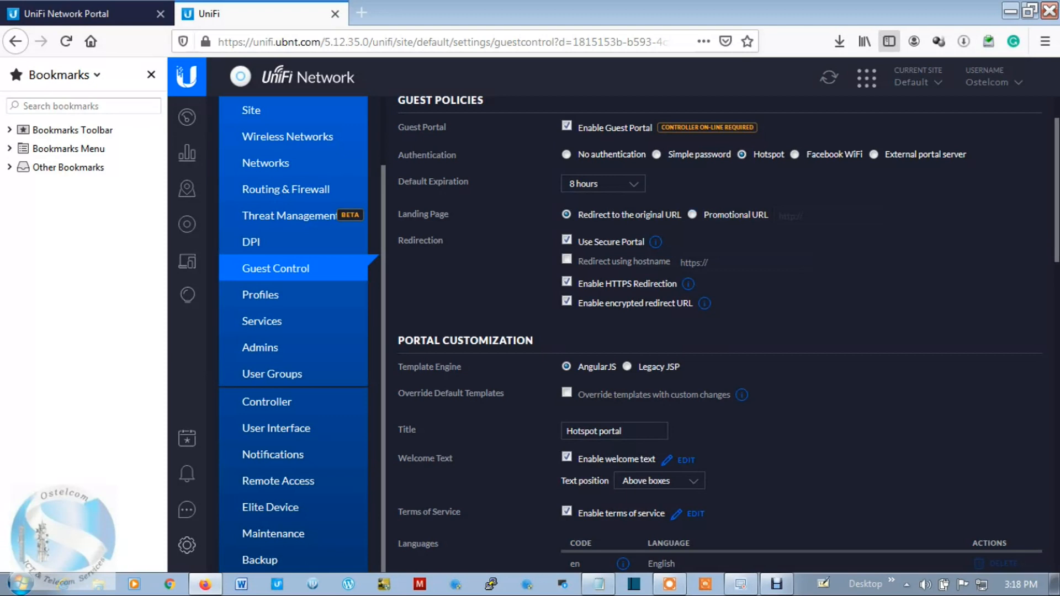
scroll(718, 331, up, 1)
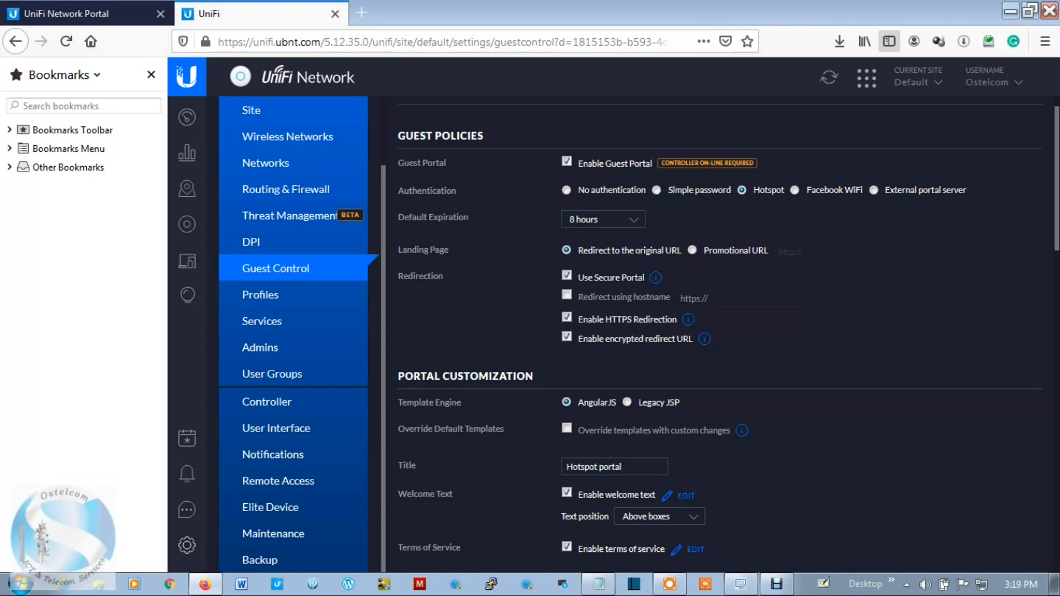
click(624, 219)
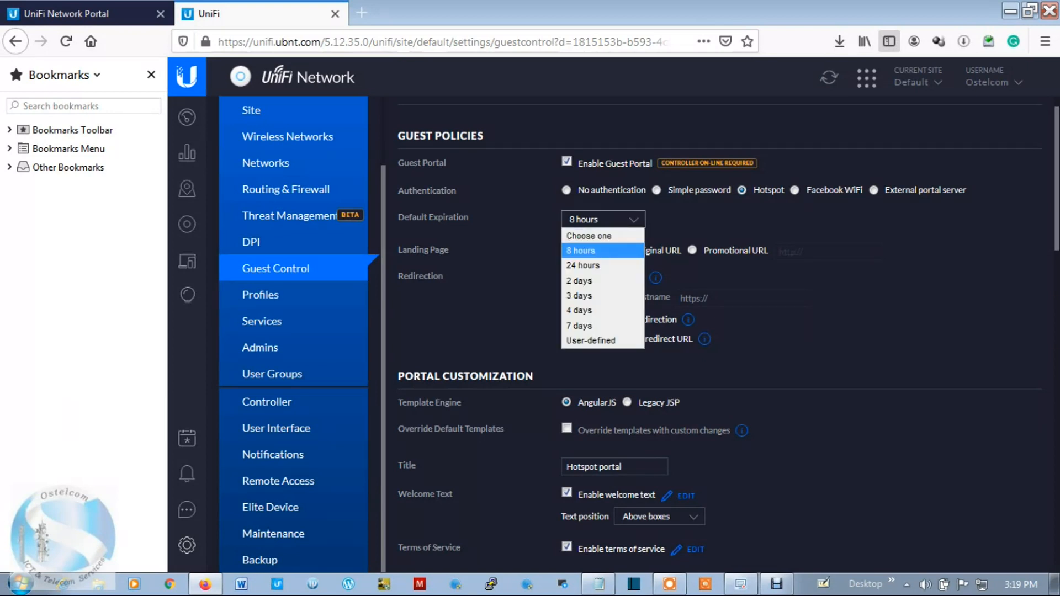
click(602, 251)
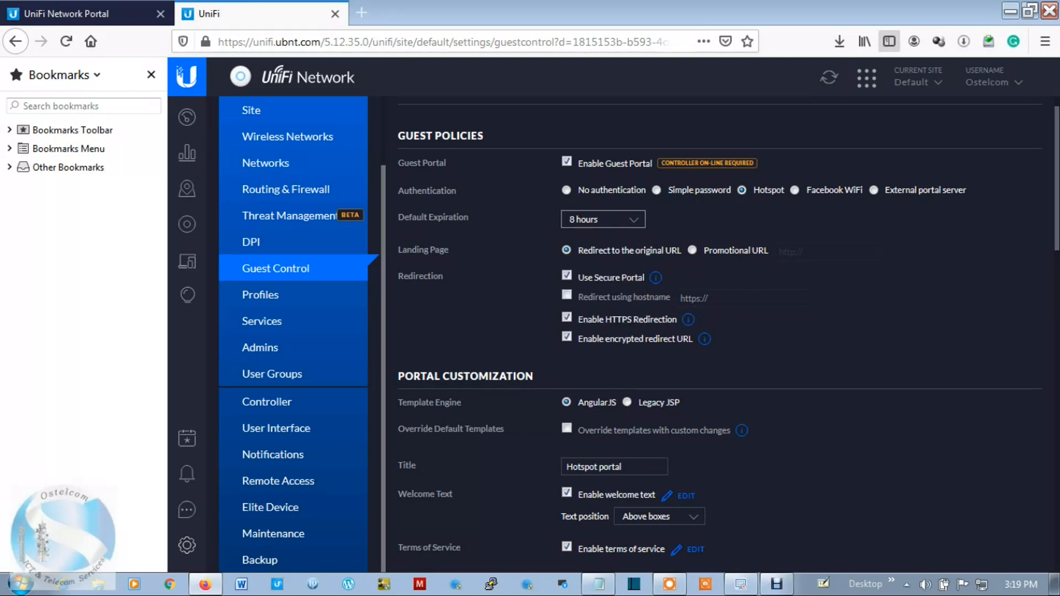
Disable the secure portal for redirection and enable it again
scroll(723, 339, down, 2)
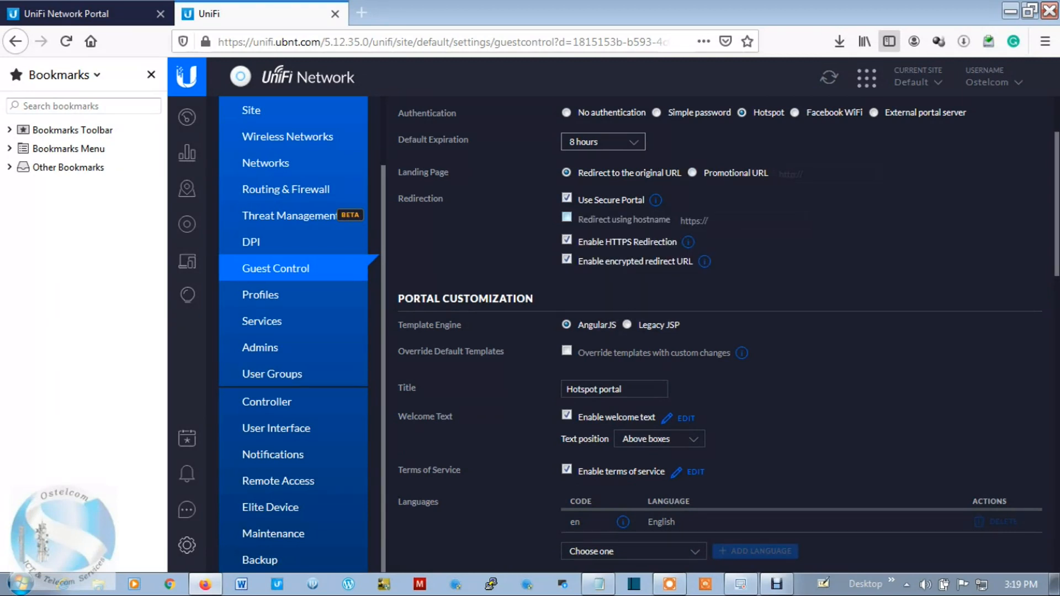
click(566, 198)
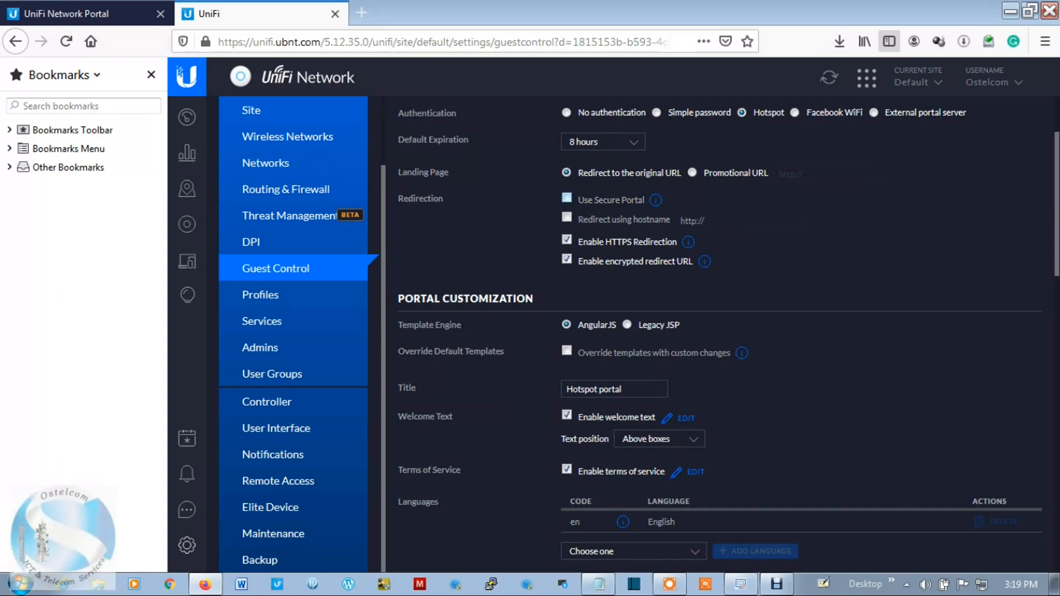
click(567, 198)
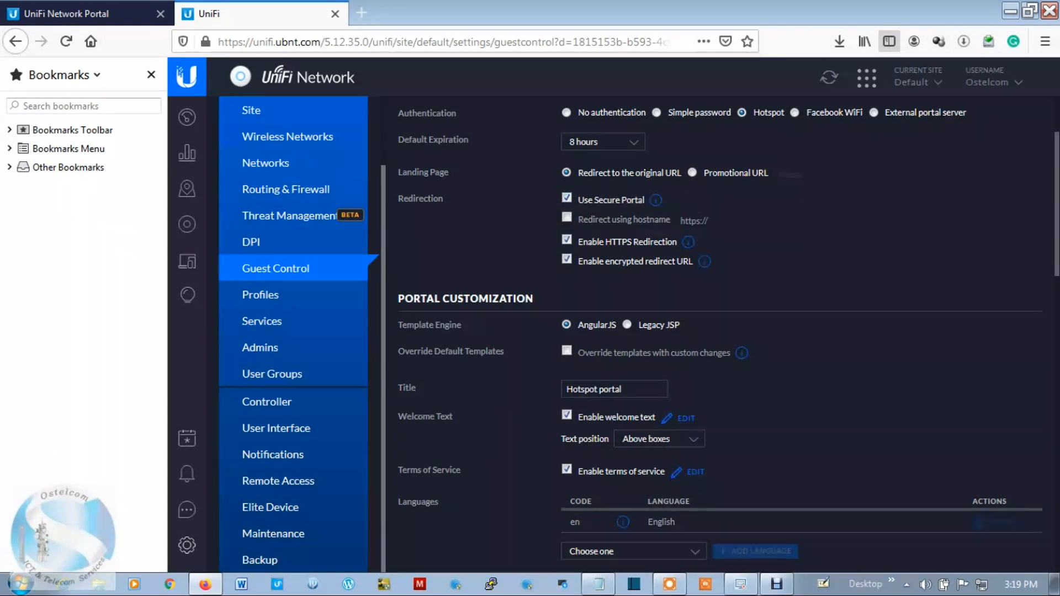
Check the portal title and the welcome text option, and view the welcome text editor without entering anything
scroll(717, 331, down, 5)
scroll(718, 331, down, 1)
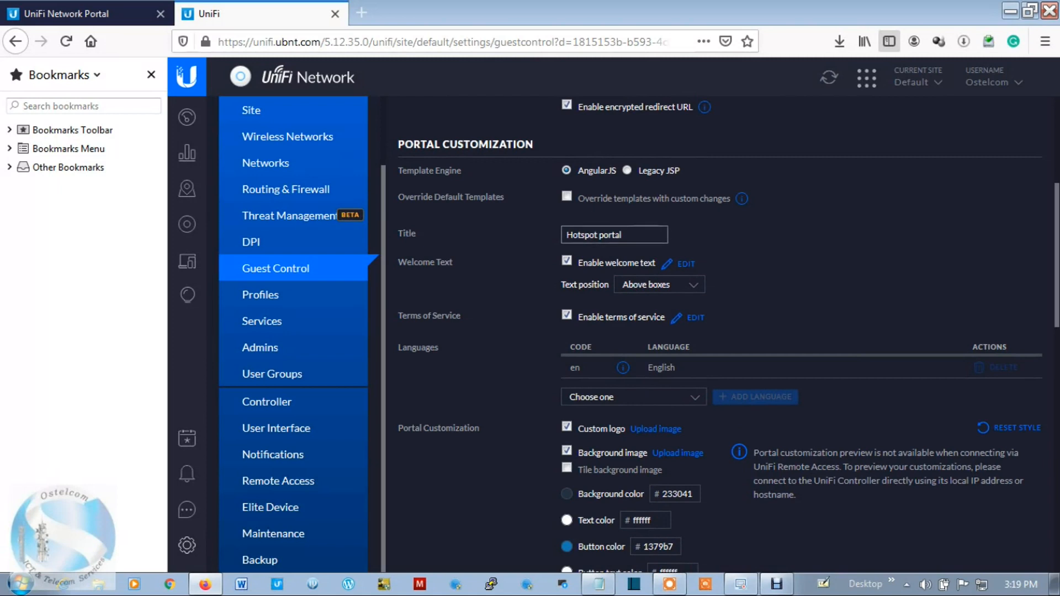
drag(623, 236, 564, 236)
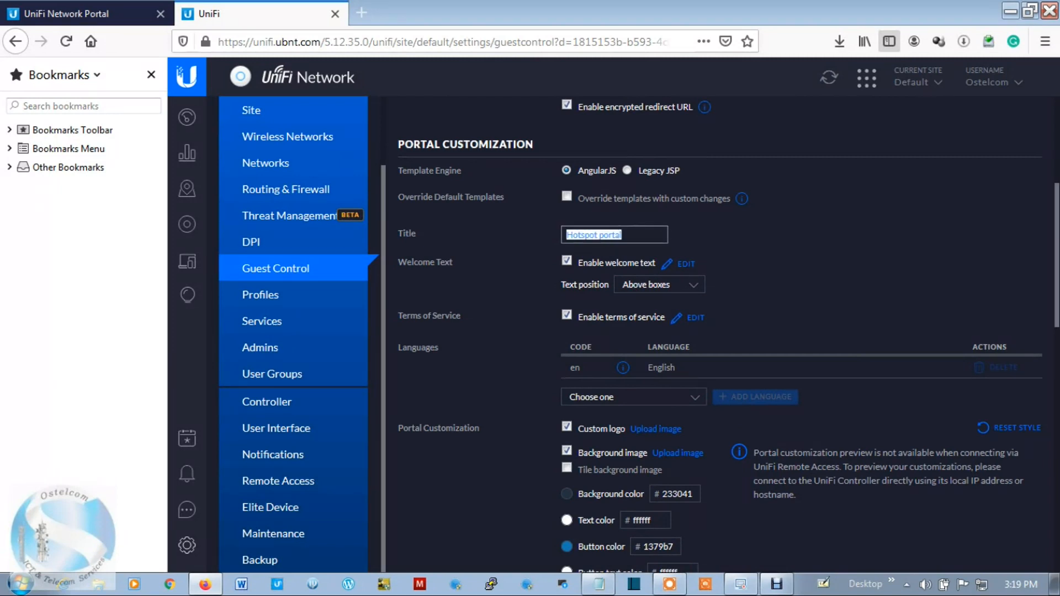
click(623, 235)
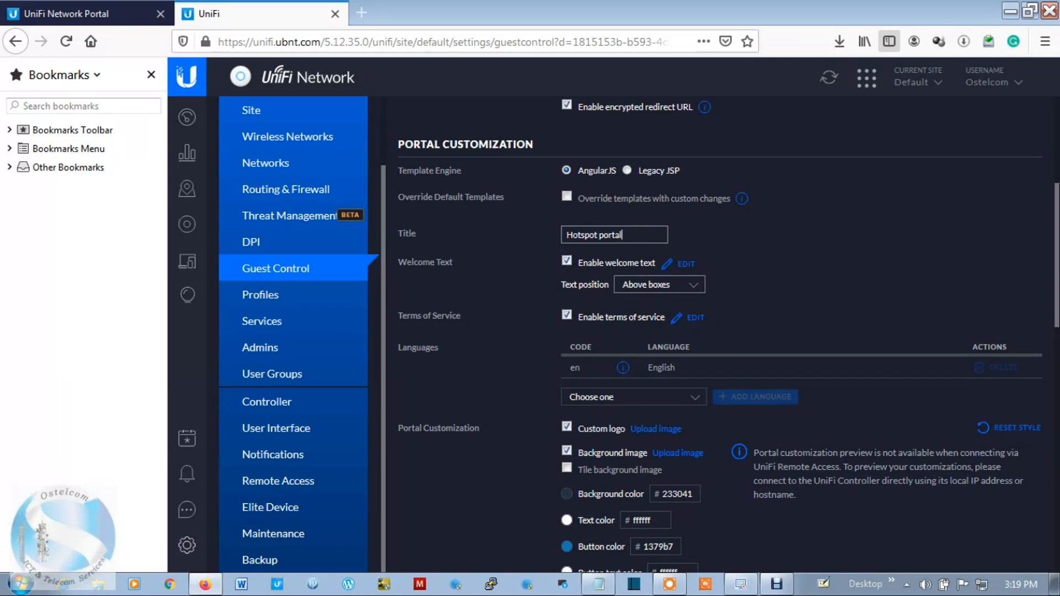
click(567, 261)
click(567, 261)
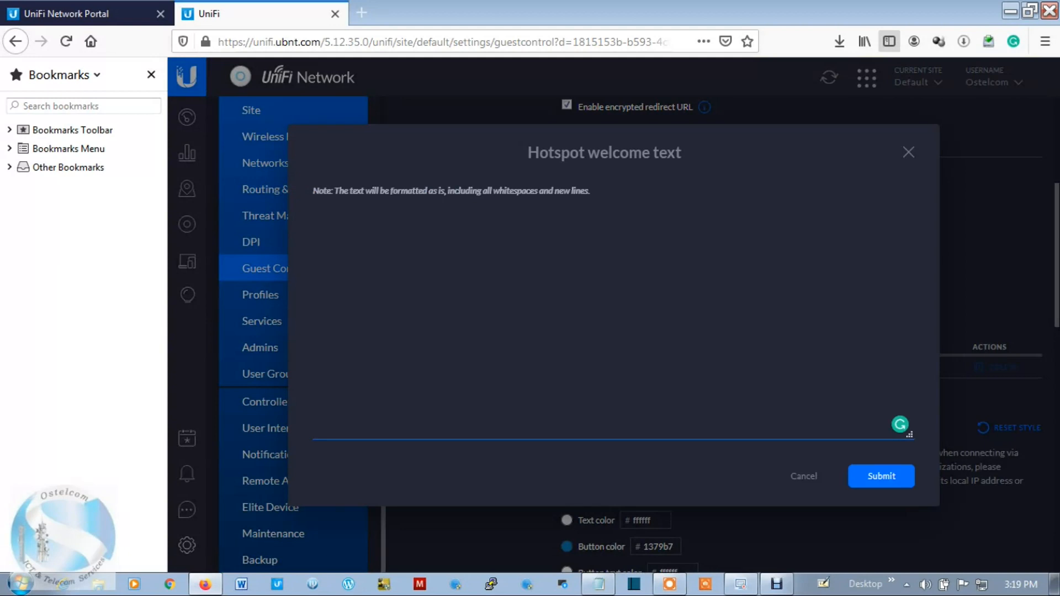
key(Escape)
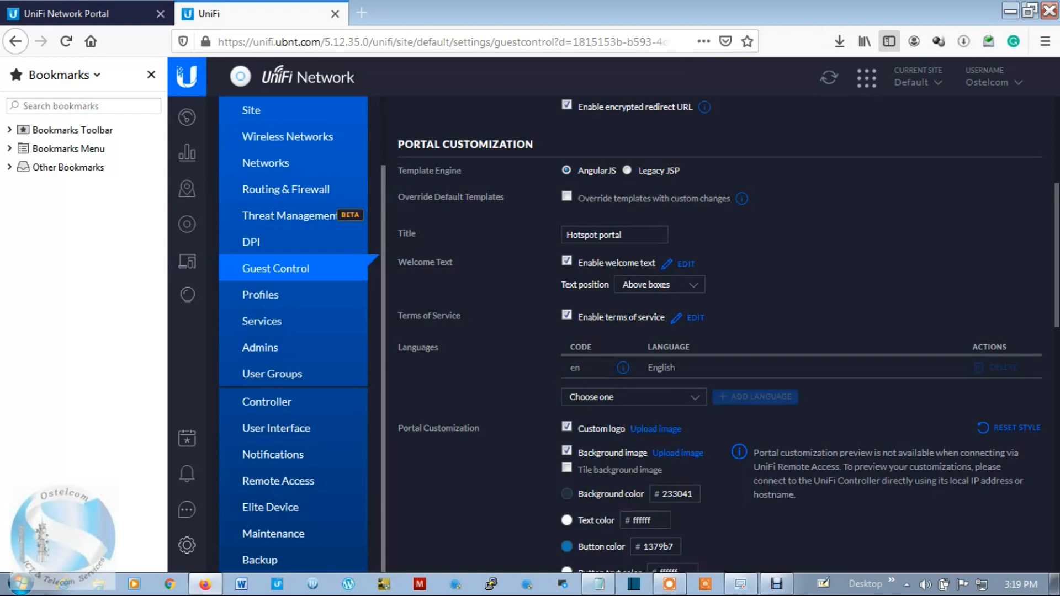
Copy the complete Terms of Use text from the portal's terms of service and close its editor
scroll(728, 336, down, 3)
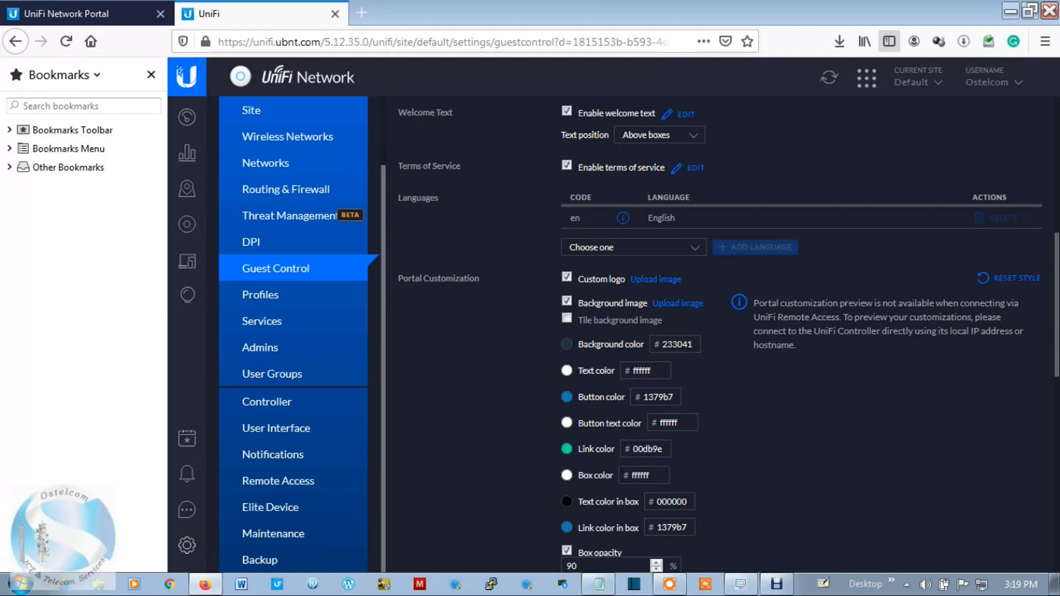
scroll(717, 331, up, 3)
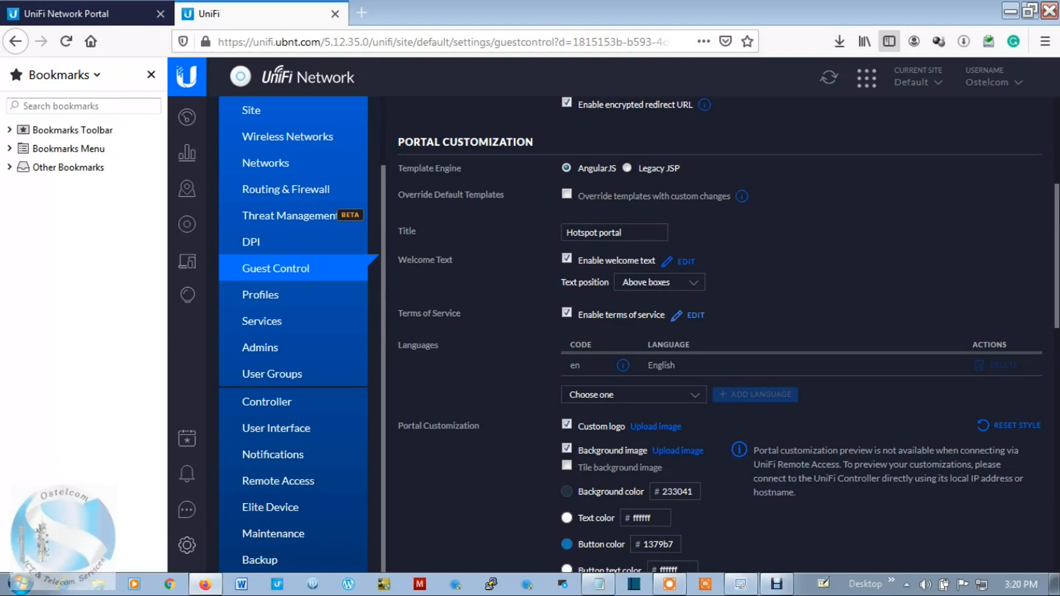
click(693, 316)
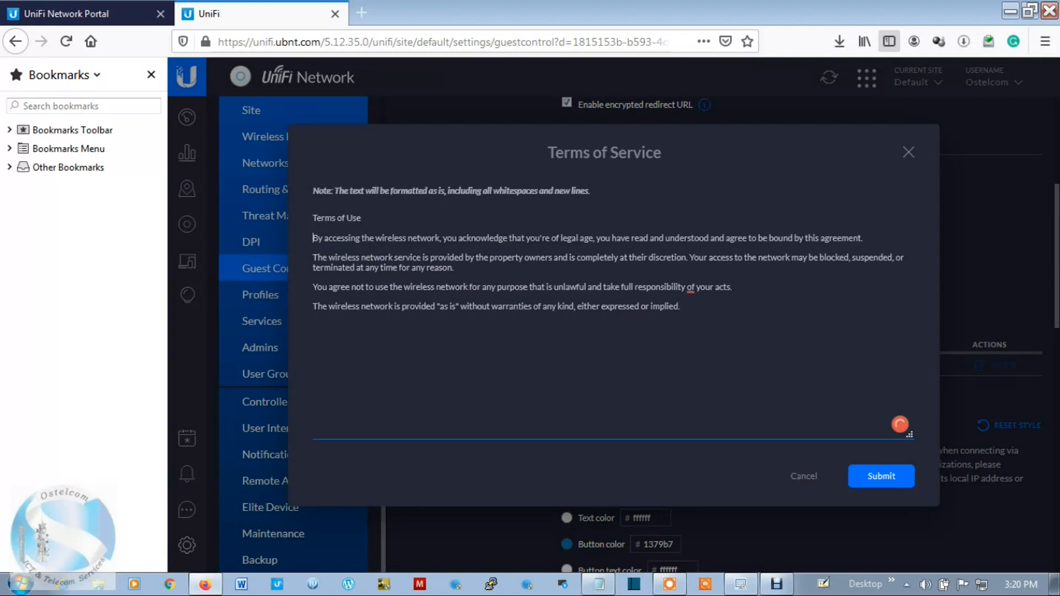
drag(313, 238, 680, 307)
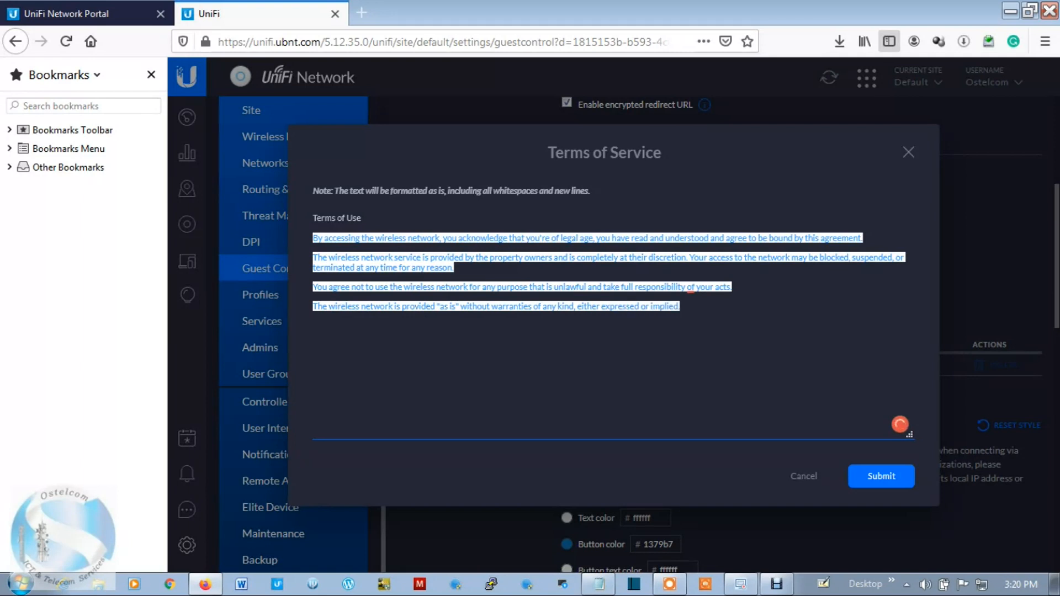
click(682, 319)
drag(312, 217, 680, 307)
key(ctrl+c)
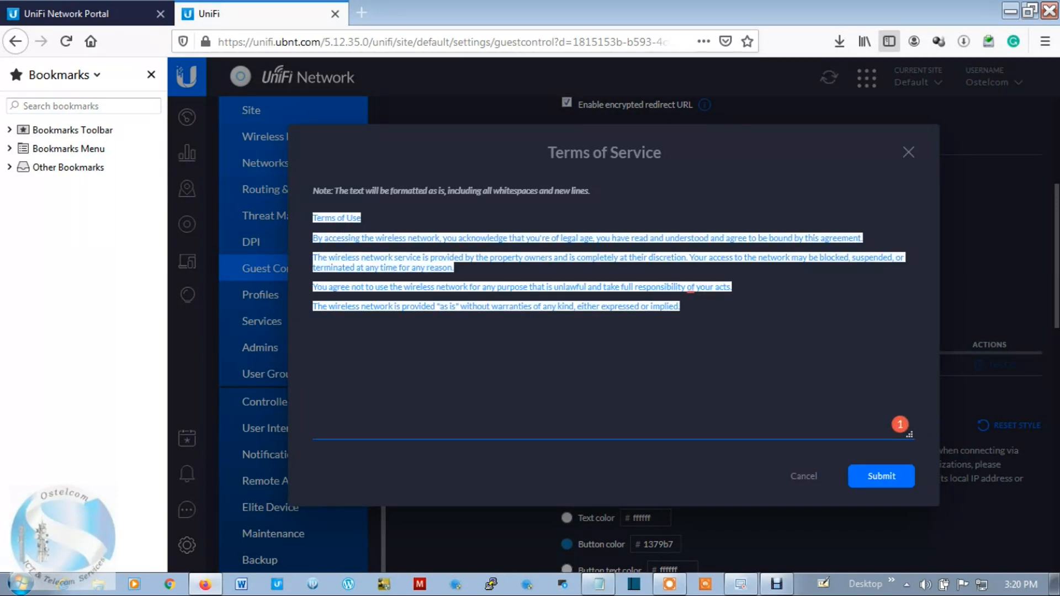
click(908, 152)
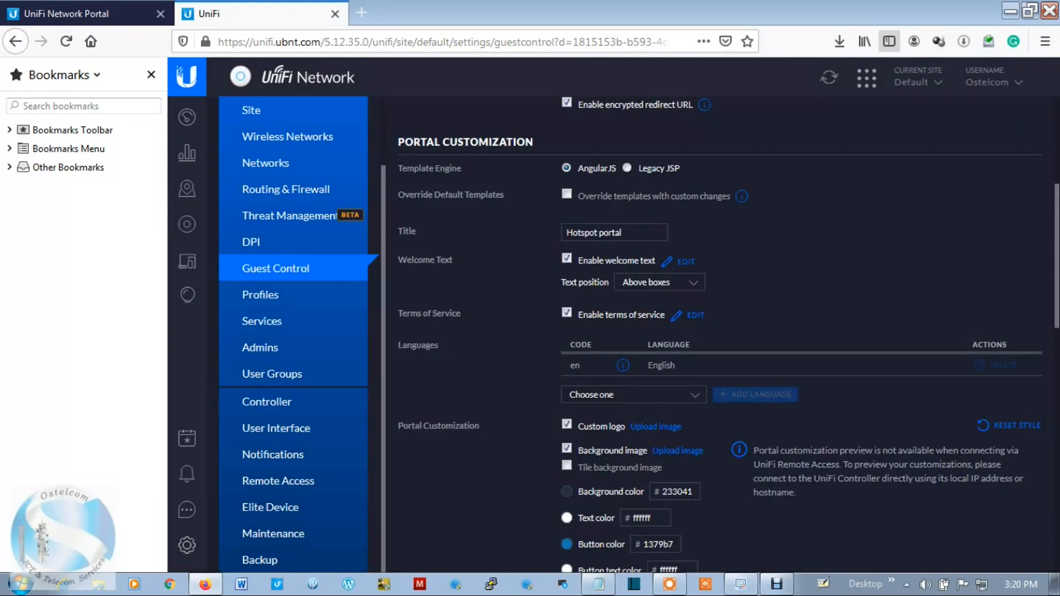
Paste the copied Terms of Use text as the hotspot welcome text and submit it
click(685, 261)
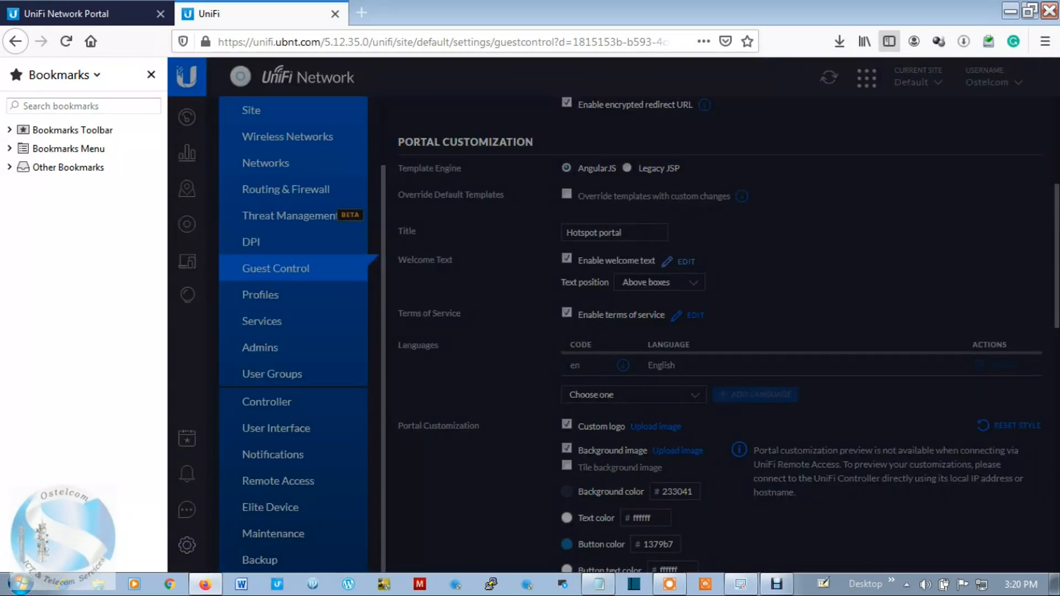
key(ctrl+v)
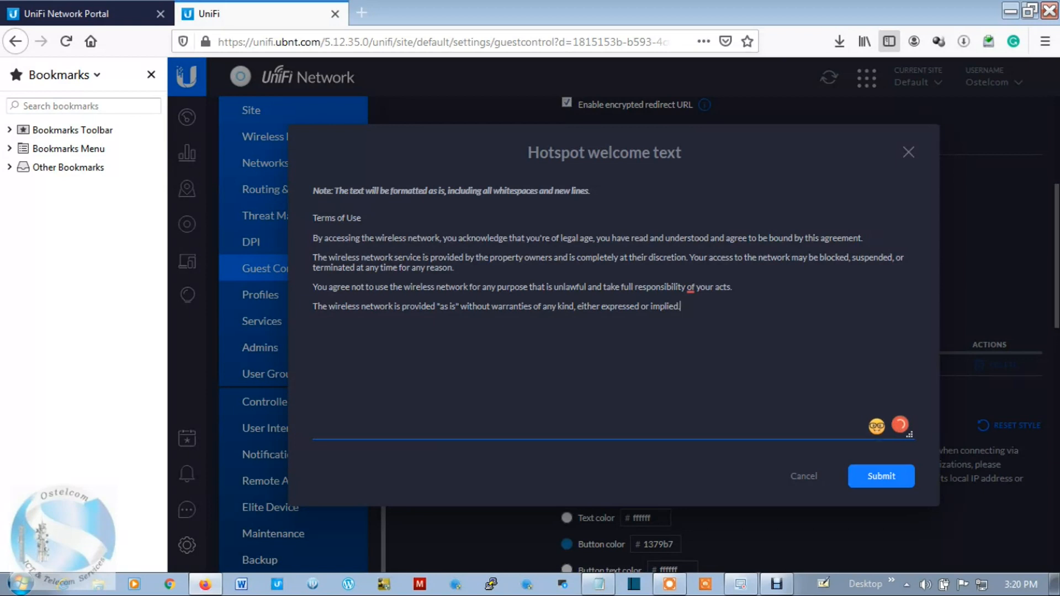
click(881, 477)
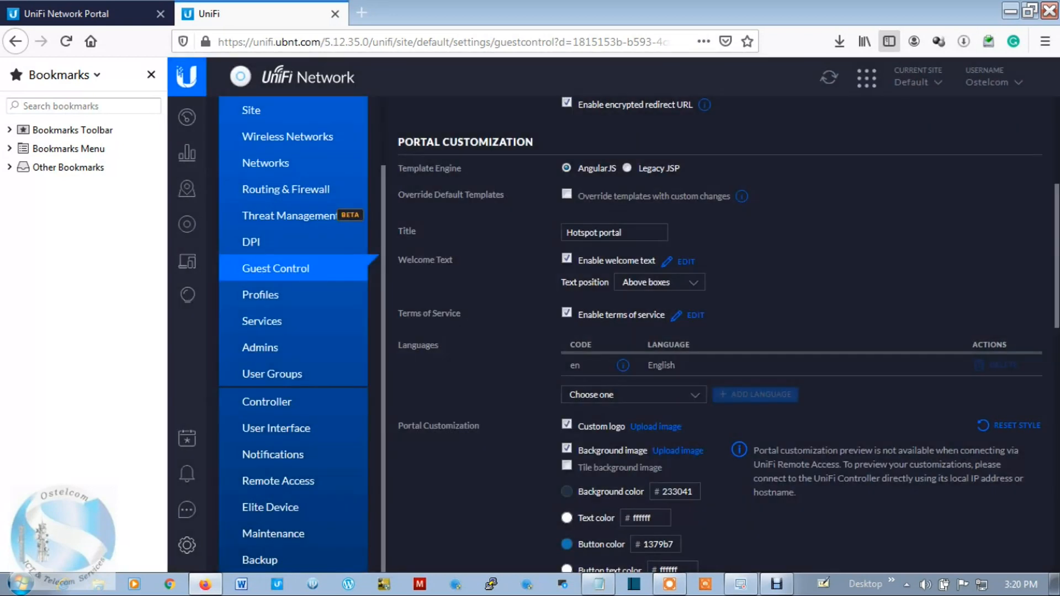
Review the hotspot authorization methods, voucher customization, access control and portal customization options
scroll(718, 331, down, 6)
scroll(621, 325, down, 5)
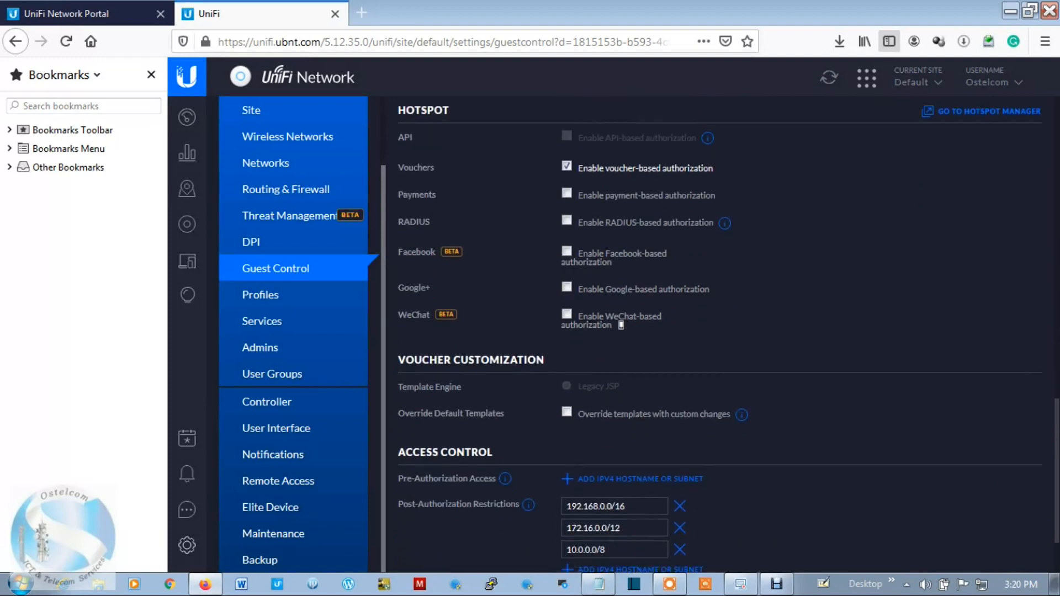
scroll(718, 331, up, 1)
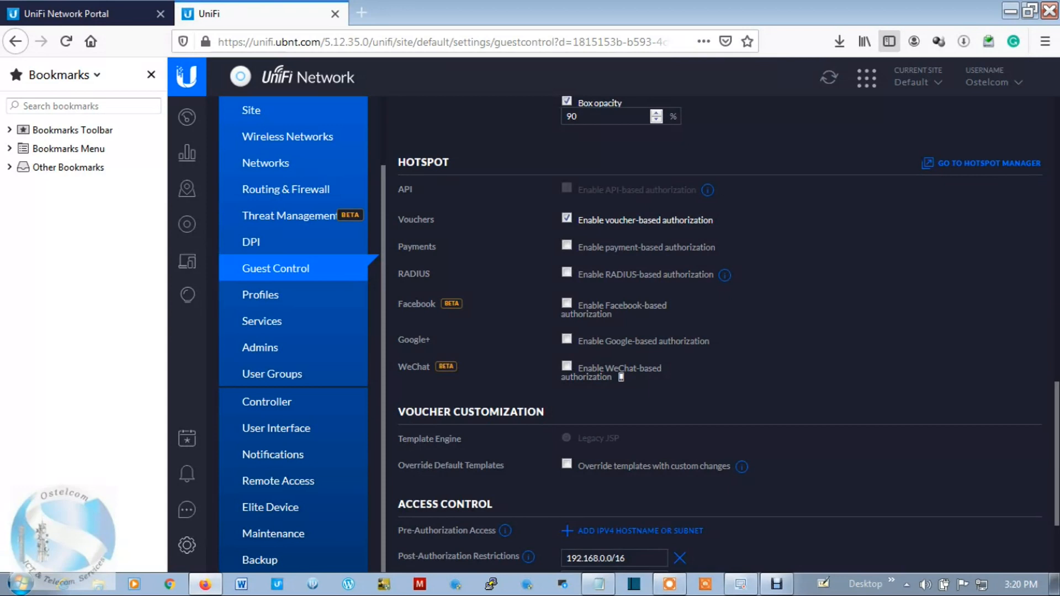
scroll(621, 377, up, 10)
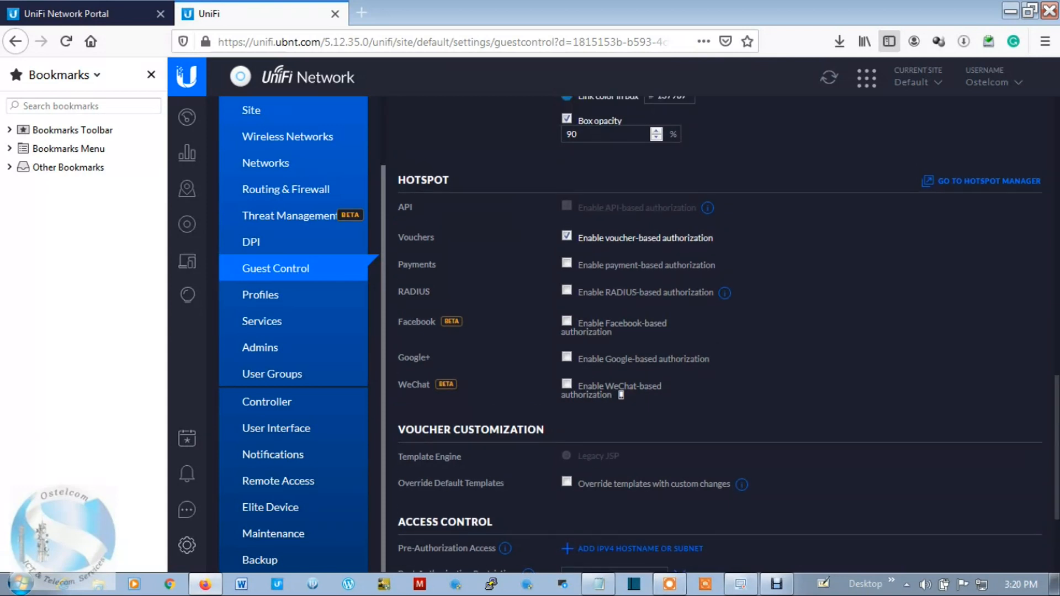
scroll(621, 377, down, 5)
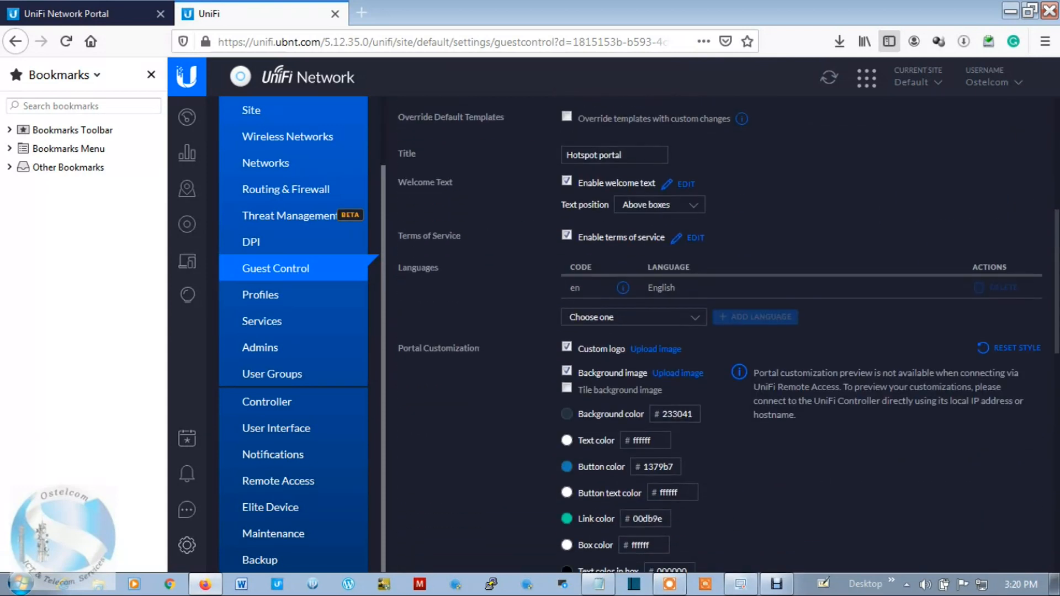
scroll(621, 377, down, 2)
scroll(621, 377, up, 2)
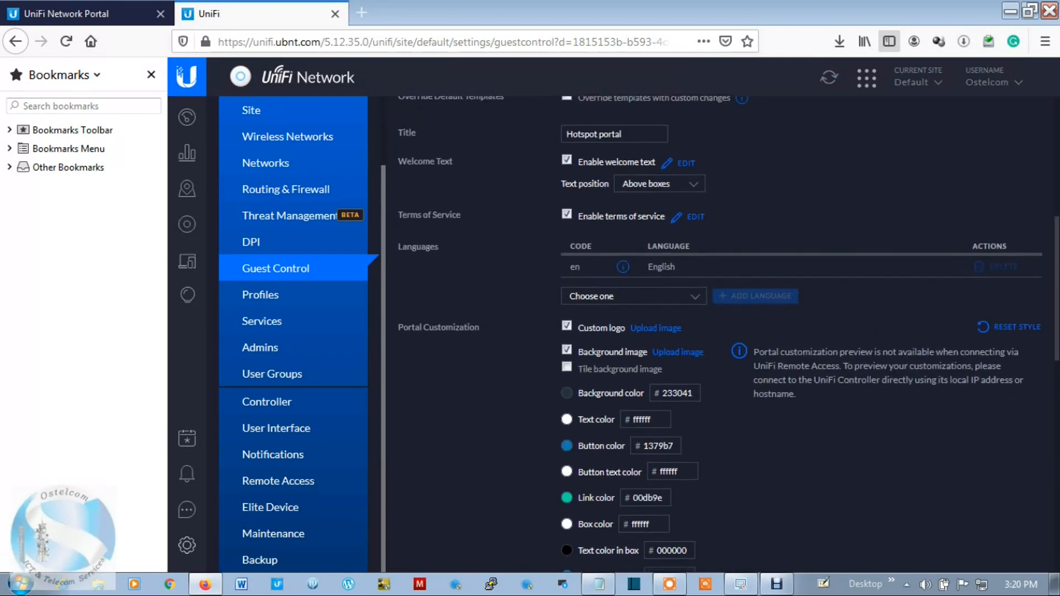
Open the file selection for the portal's background image and close it without choosing a file
scroll(621, 377, down, 1)
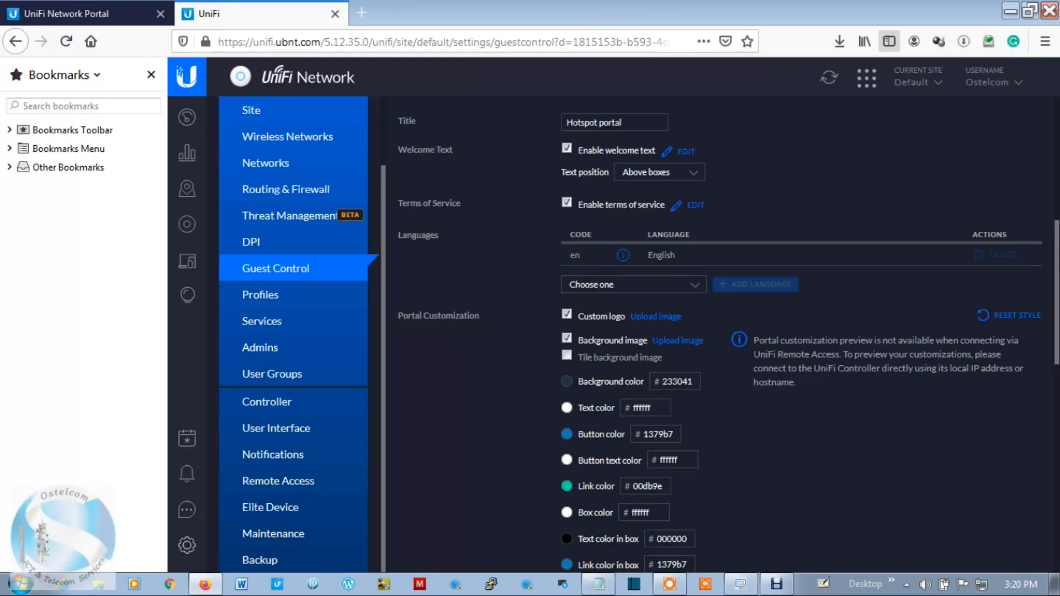
click(678, 341)
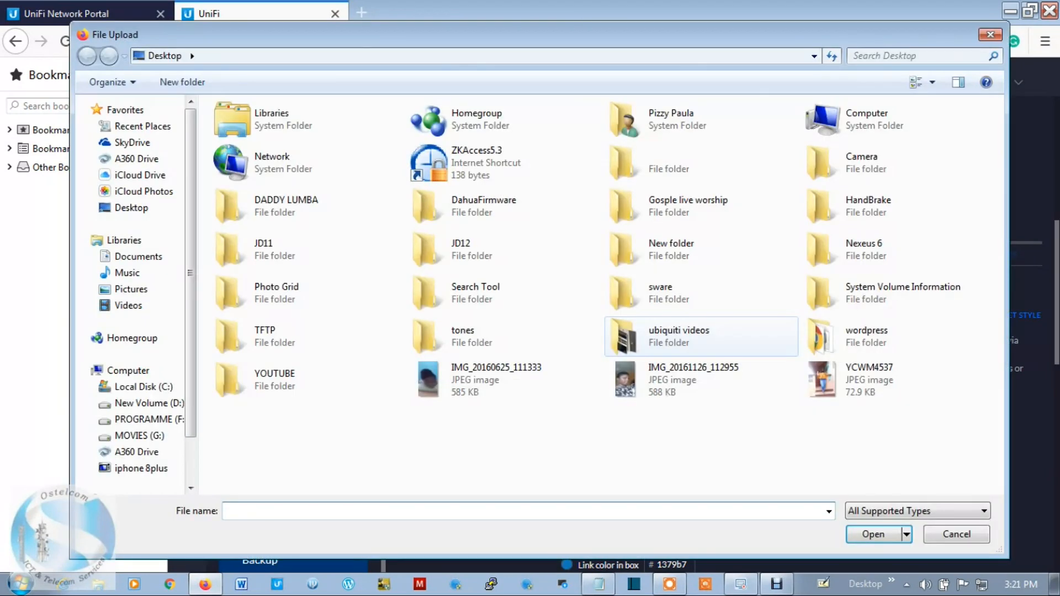
click(990, 34)
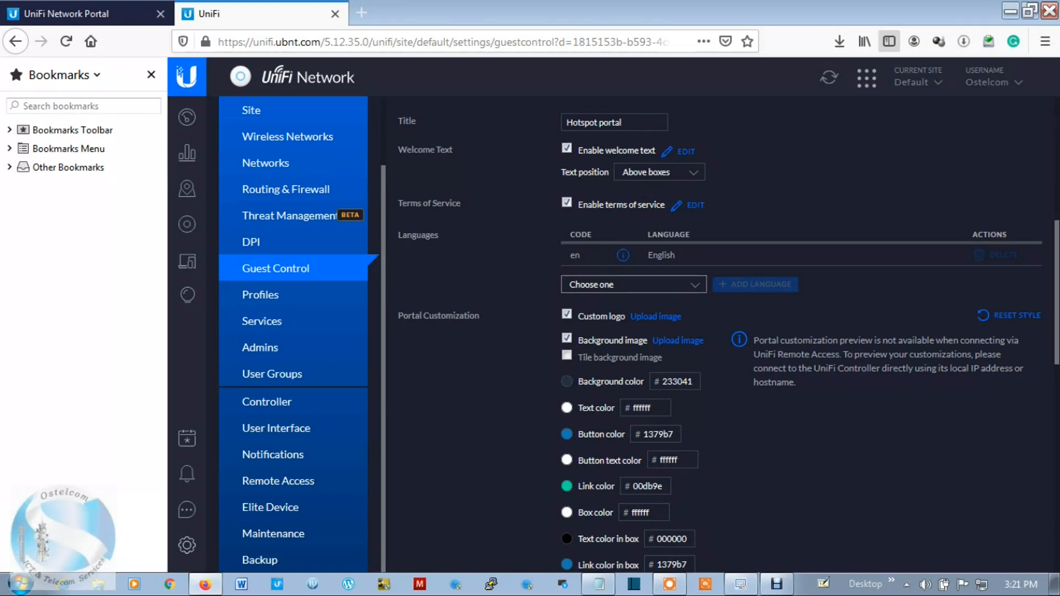
Browse the languages available for the guest portal and close the selection without choosing one
click(633, 284)
scroll(633, 431, down, 2)
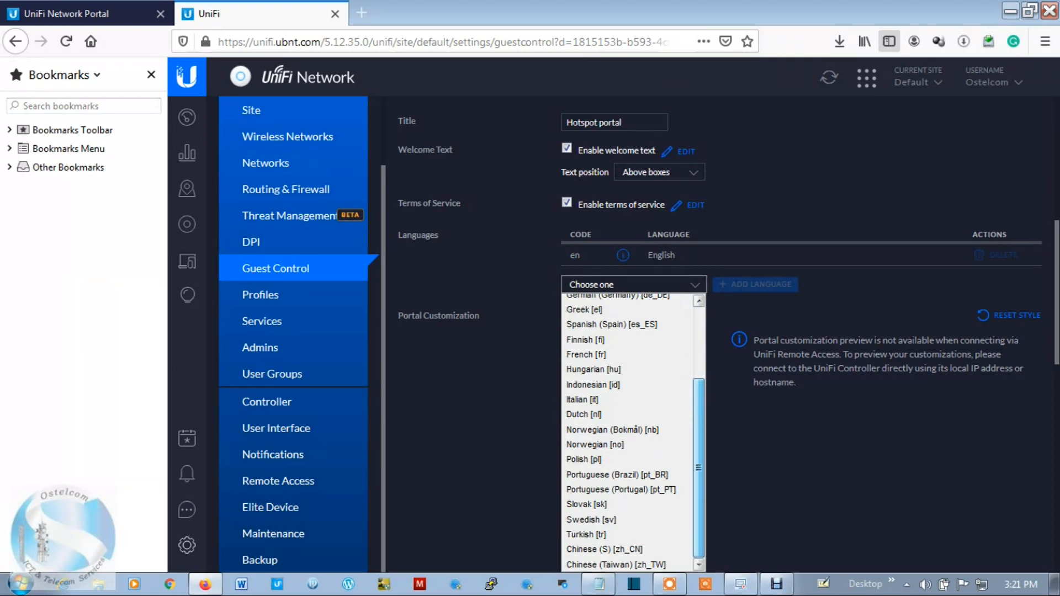
scroll(629, 431, up, 3)
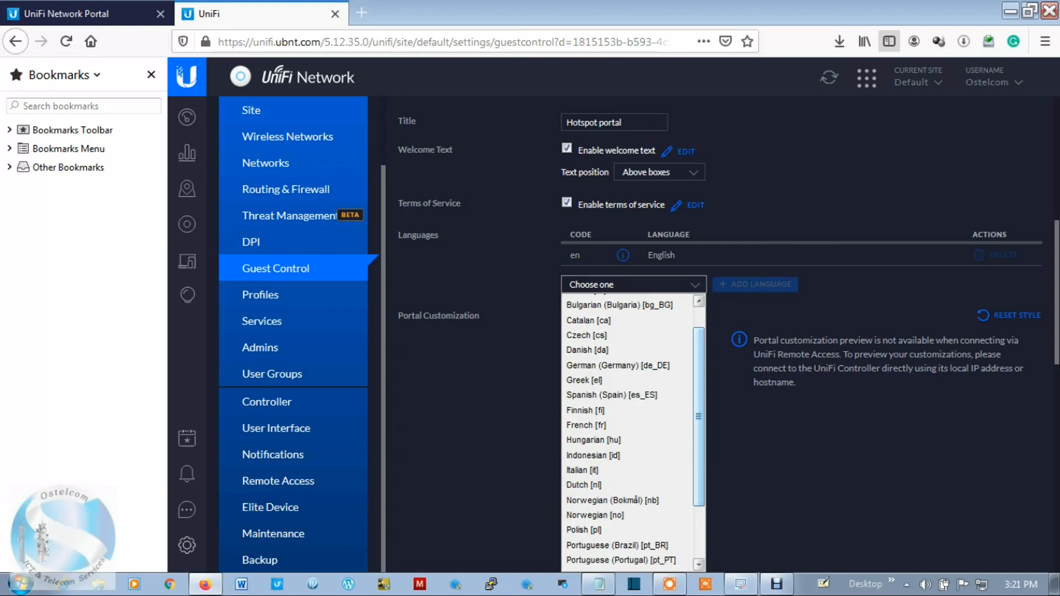
mouse_move(699, 340)
mouse_down()
mouse_move(699, 322)
mouse_move(699, 342)
mouse_up()
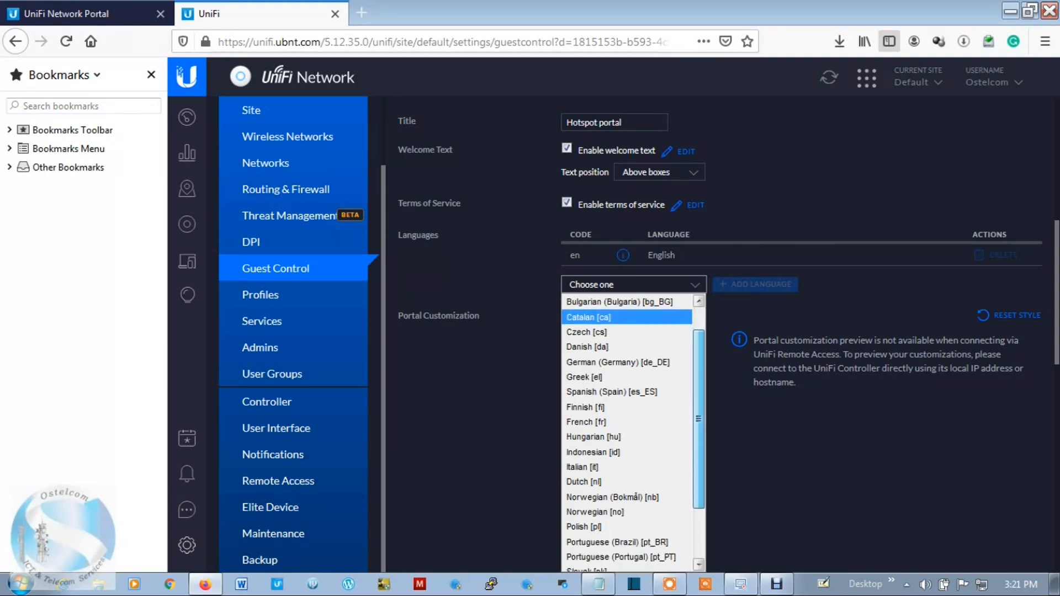
click(795, 437)
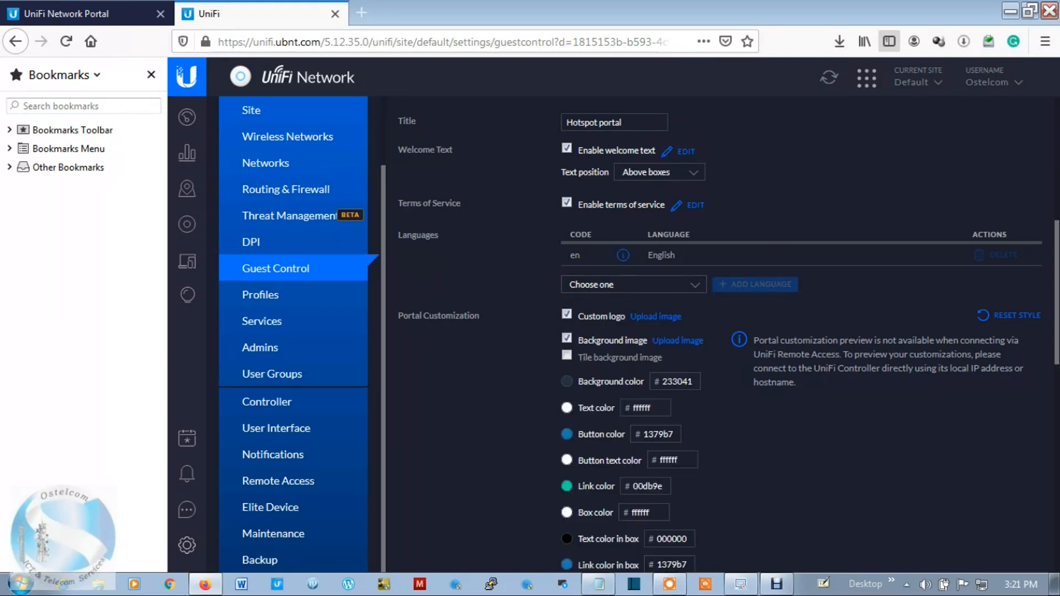
Apply the guest control changes with voucher-based authorization as the only hotspot method
scroll(621, 482, down, 6)
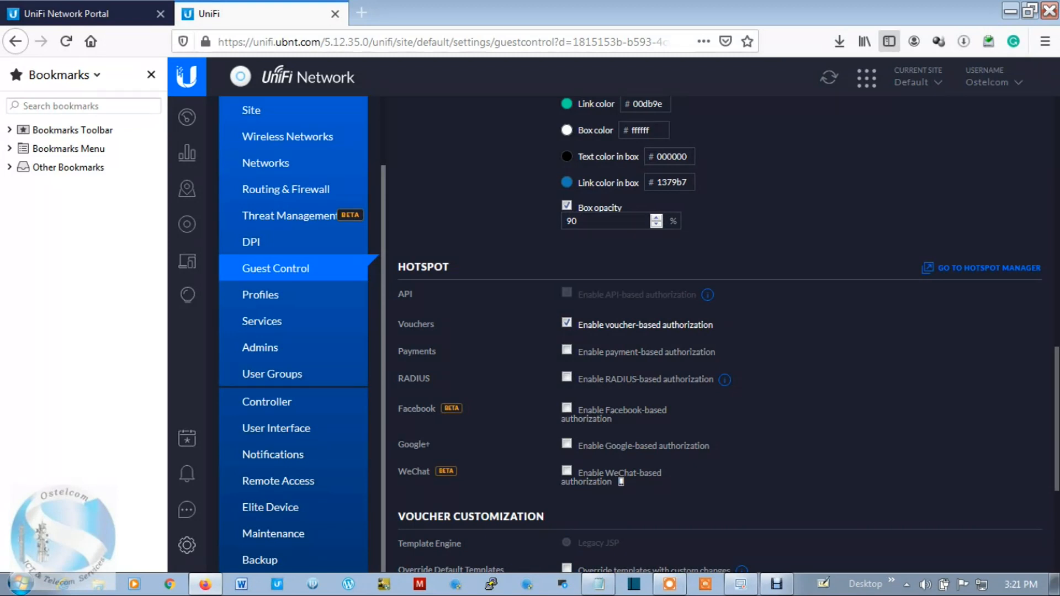
scroll(717, 331, down, 5)
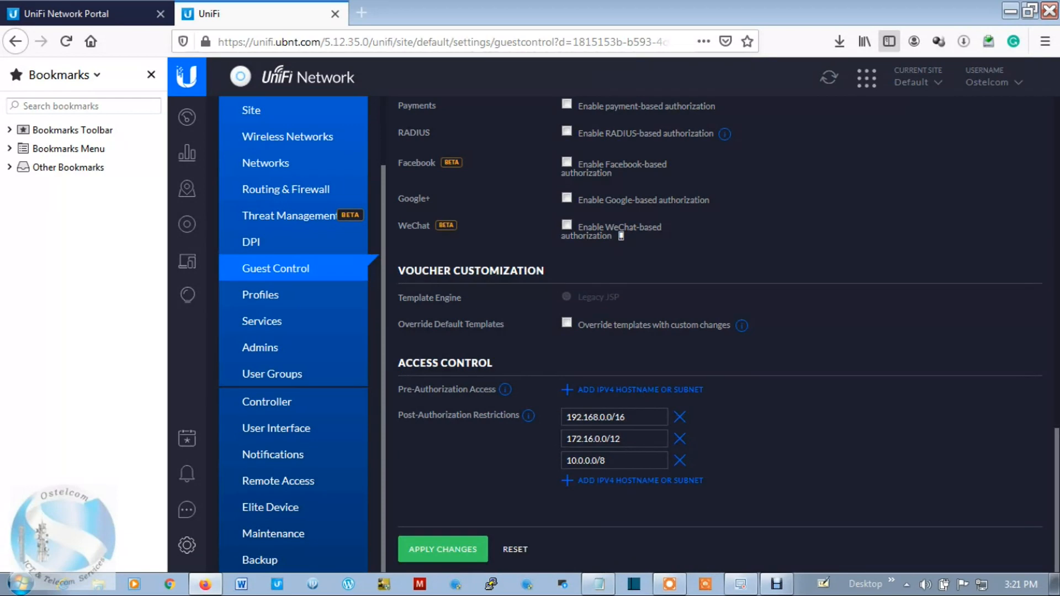
click(443, 549)
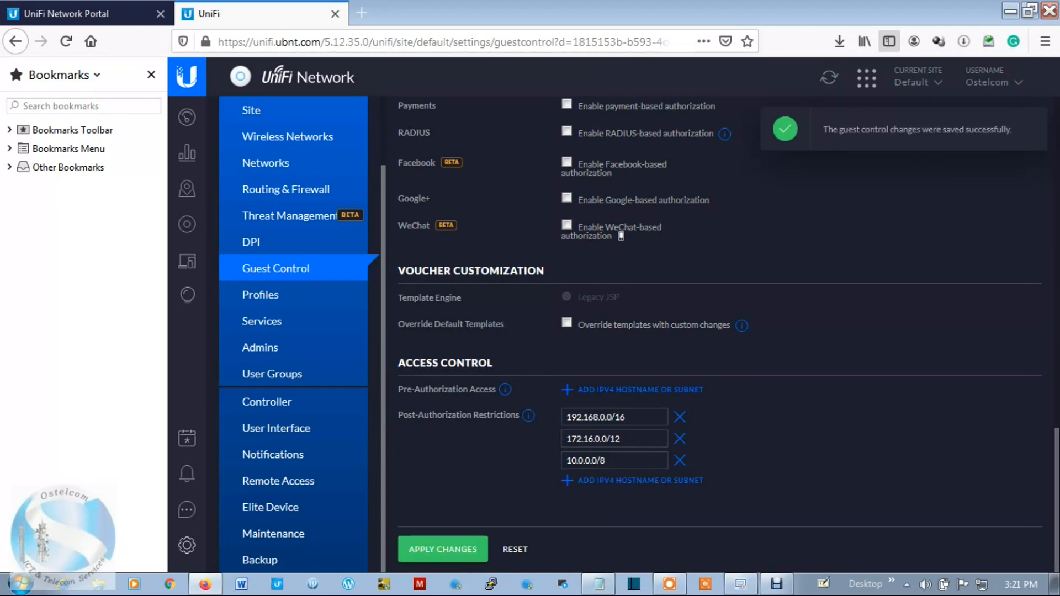
Enable WeChat, Google, Facebook, RADIUS and payment-based authorization for the hotspot
scroll(717, 331, up, 4)
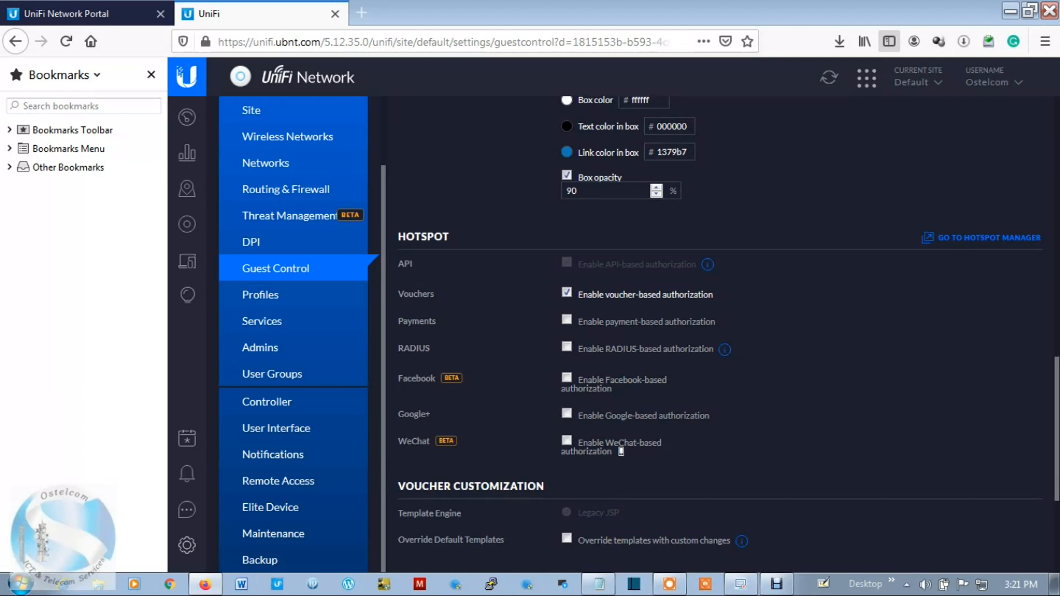
click(621, 452)
click(621, 416)
click(567, 378)
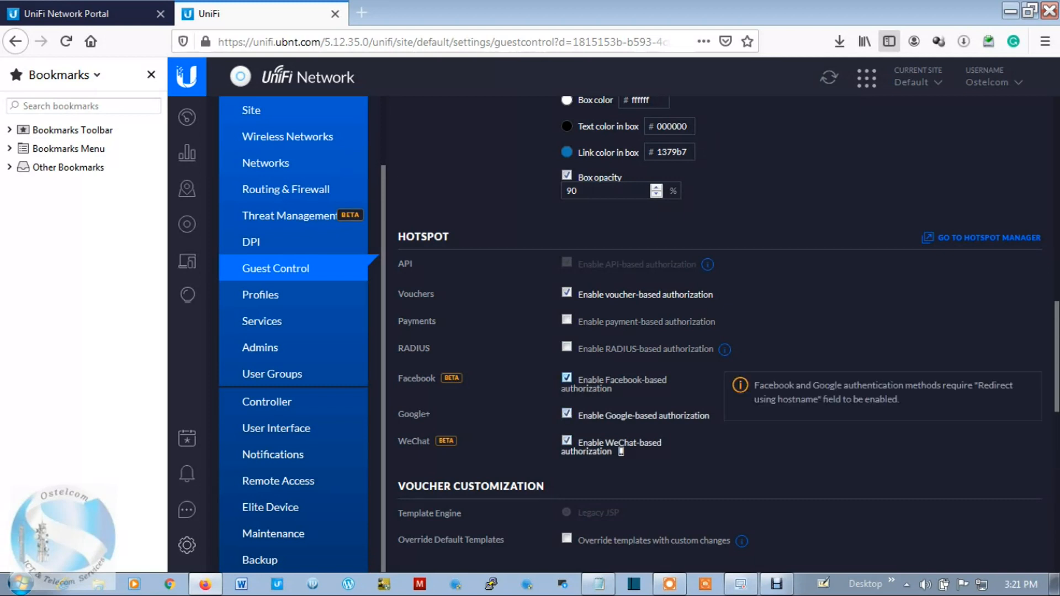
click(567, 347)
click(567, 320)
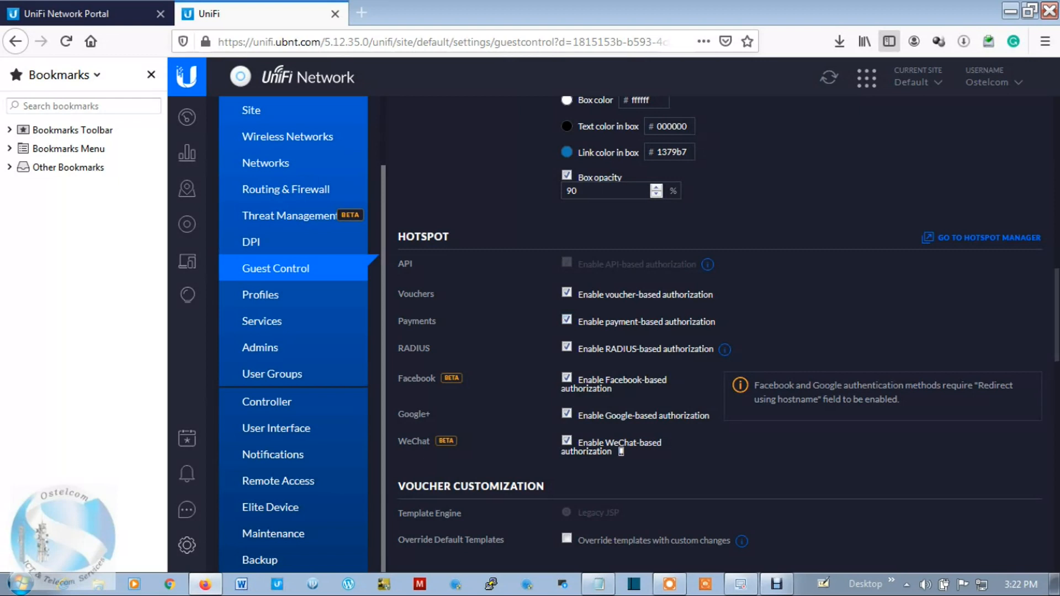
Examine the payment packages, payment gateway, RADIUS, Facebook, Google+, WeChat and access control settings
scroll(621, 451, down, 7)
scroll(720, 336, down, 1)
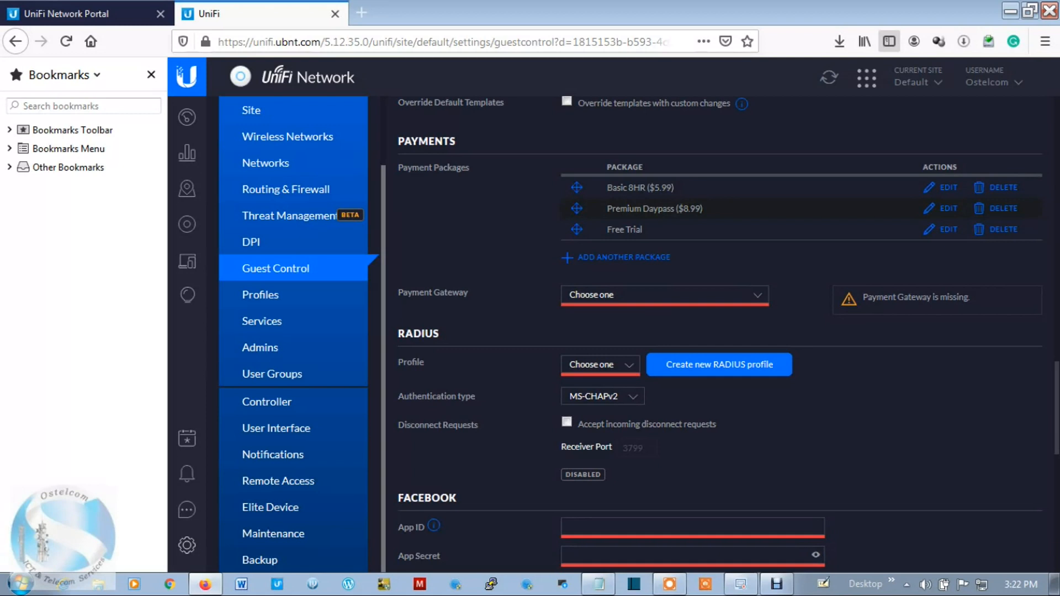
scroll(720, 334, down, 1)
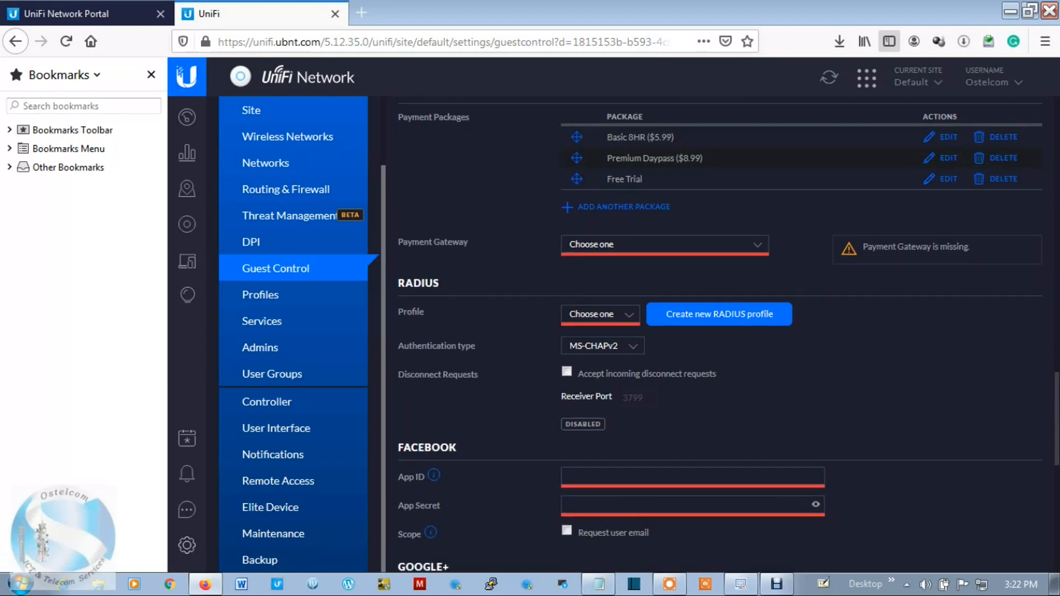
scroll(721, 334, down, 8)
scroll(721, 335, up, 2)
scroll(721, 334, down, 4)
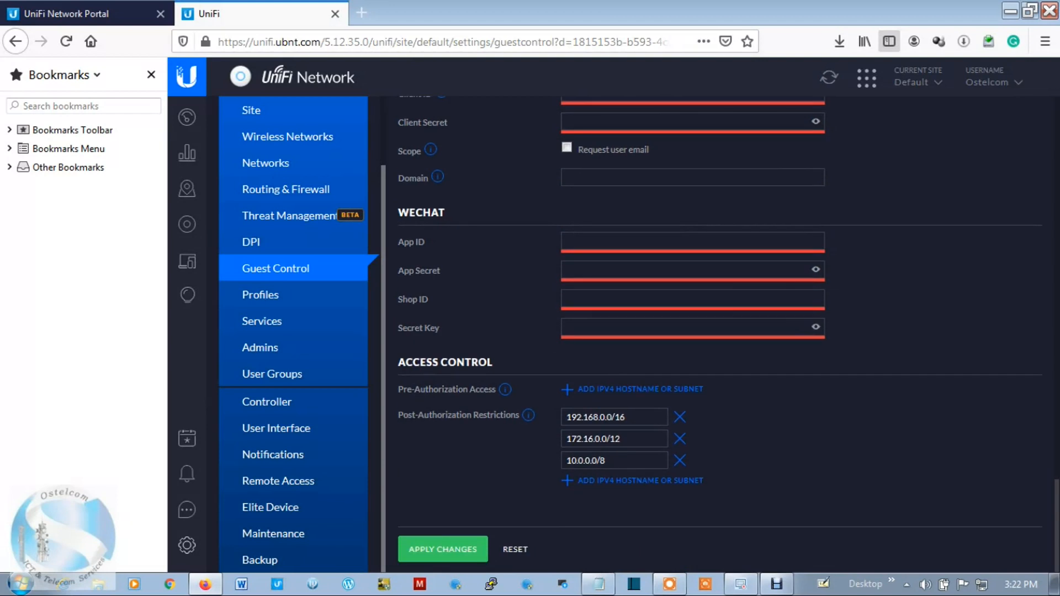
scroll(720, 335, up, 3)
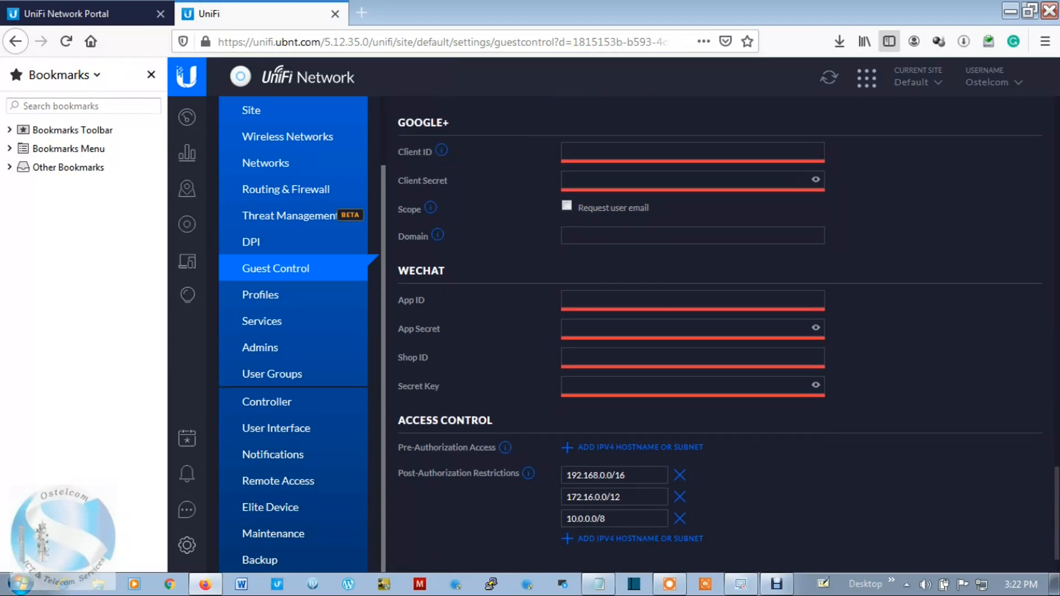
scroll(720, 335, up, 8)
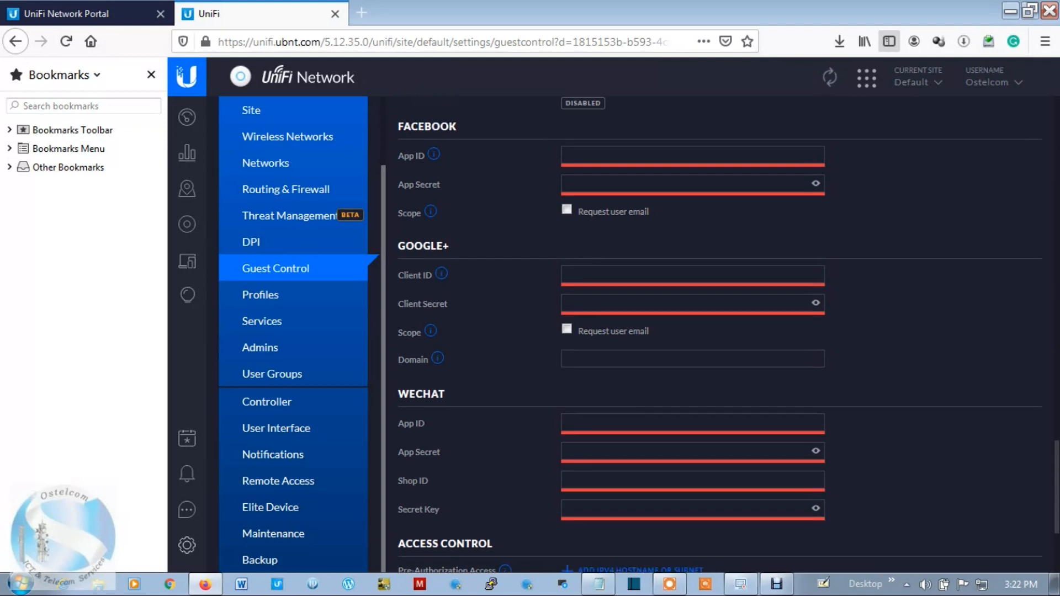
scroll(621, 190, up, 2)
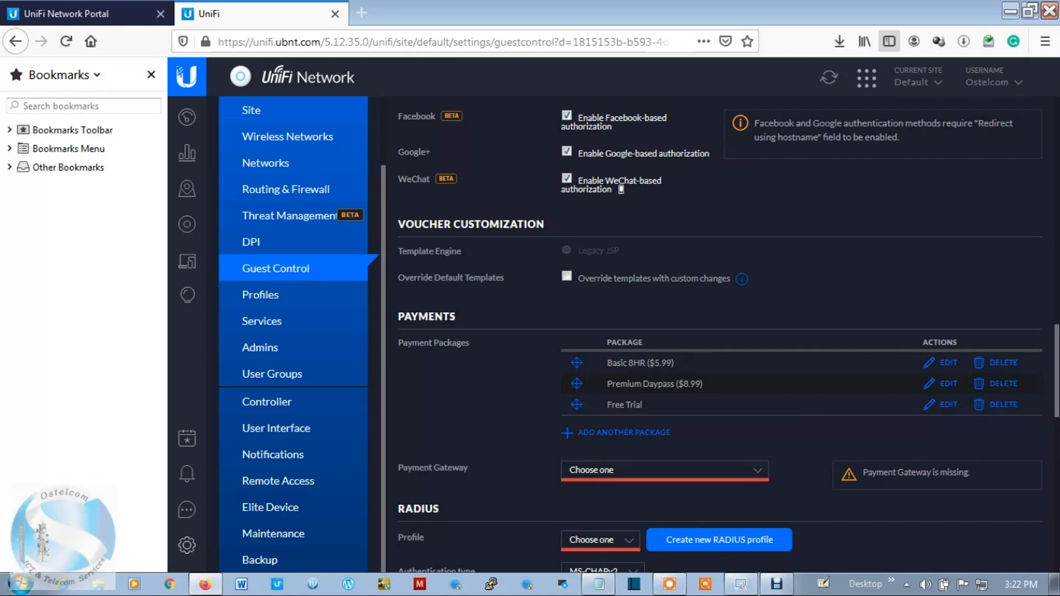
scroll(718, 331, up, 4)
scroll(718, 331, down, 1)
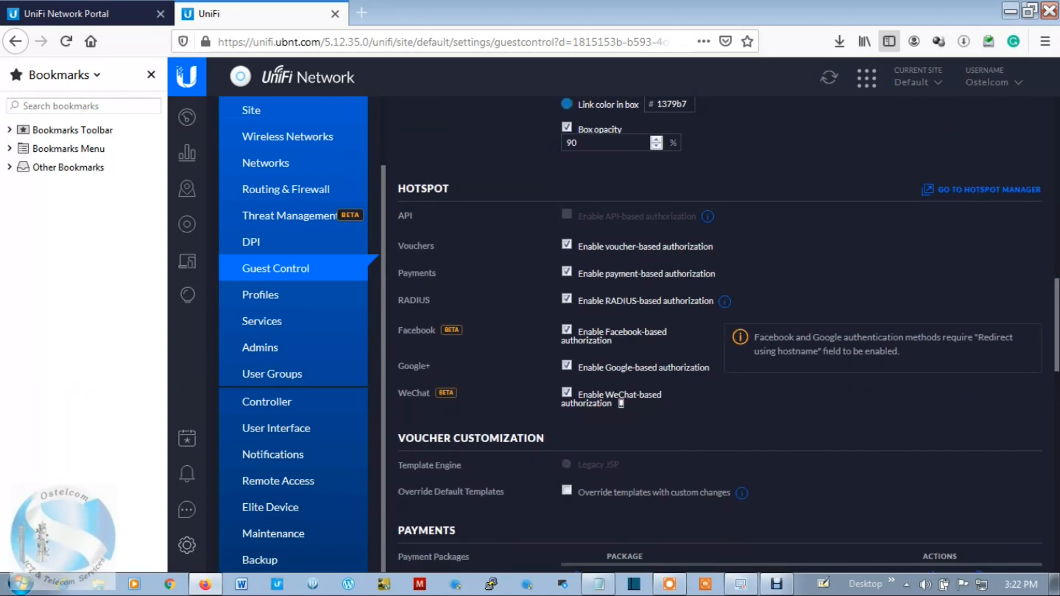
Disable WeChat, Google, Facebook, RADIUS and payment-based authorization, keep only vouchers enabled, and apply the guest control changes
click(567, 393)
click(566, 366)
click(566, 329)
click(566, 298)
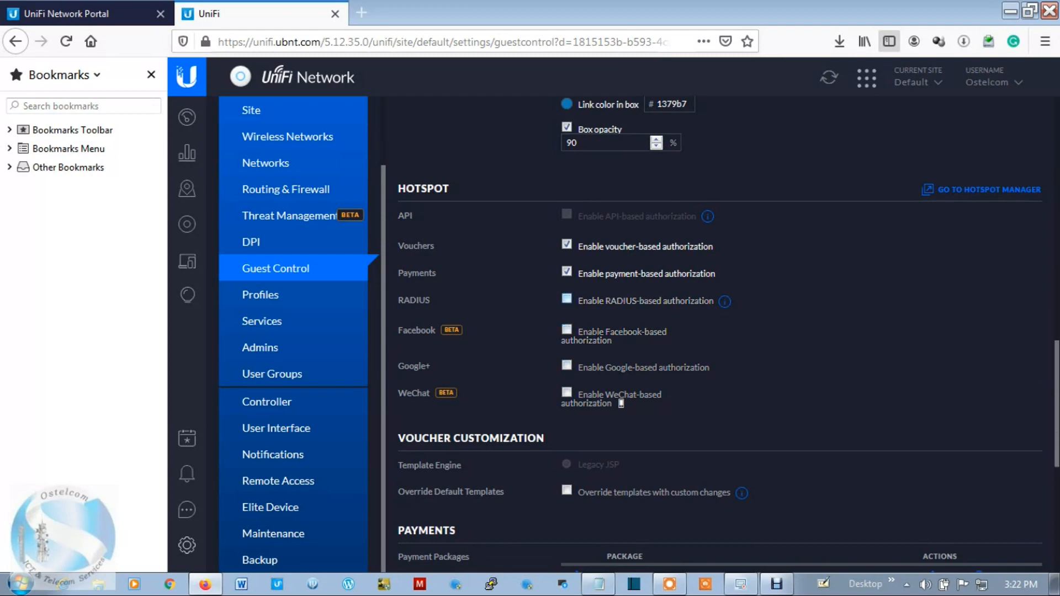
click(566, 271)
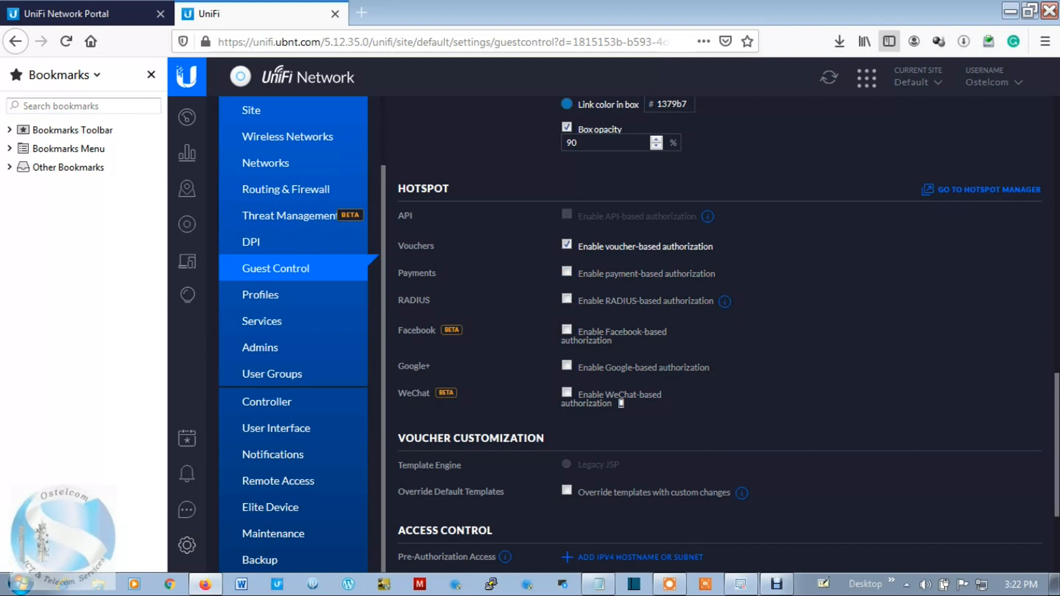
scroll(621, 403, up, 10)
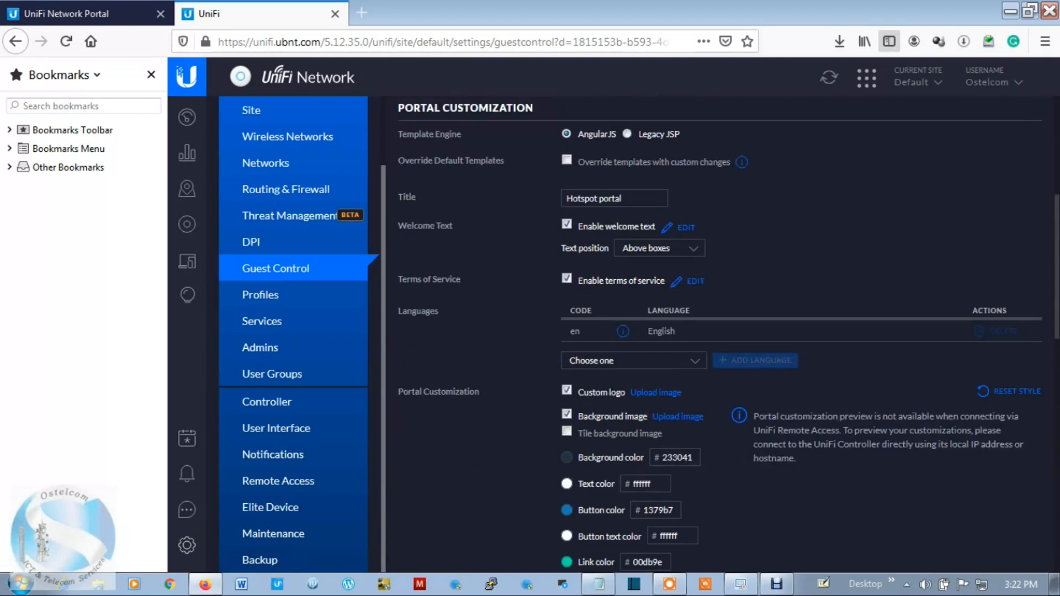
scroll(621, 236, down, 15)
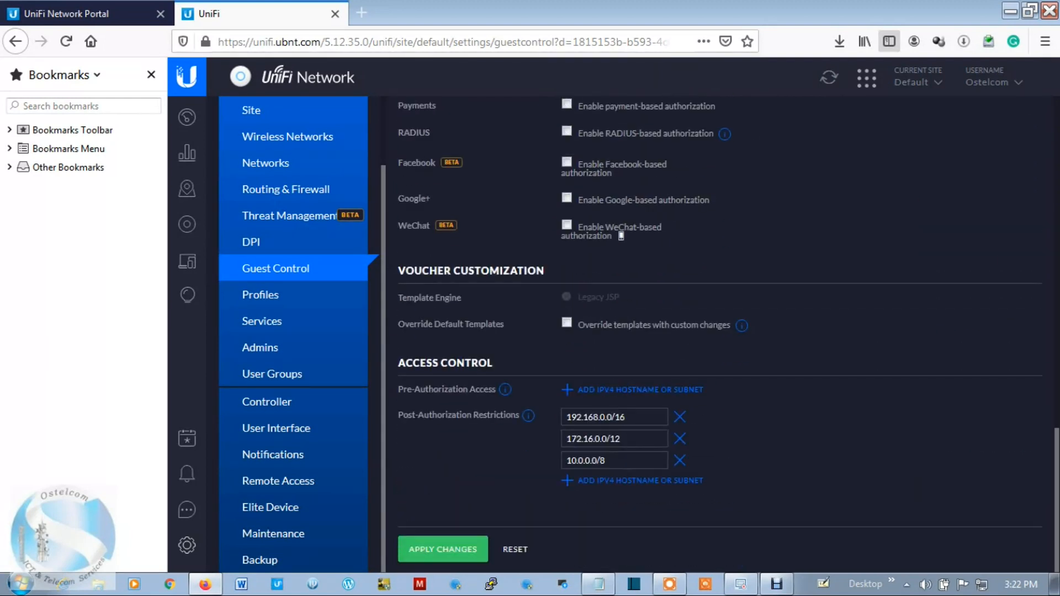
click(442, 550)
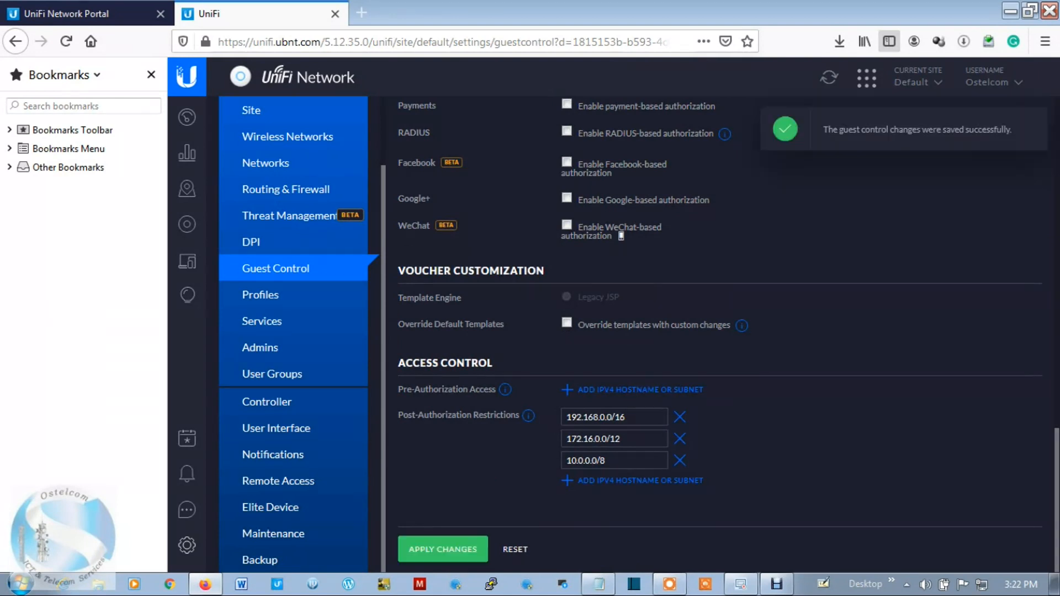
Open the Hotspot Manager and review its Total Connections and Device Distribution analytics
scroll(719, 335, up, 8)
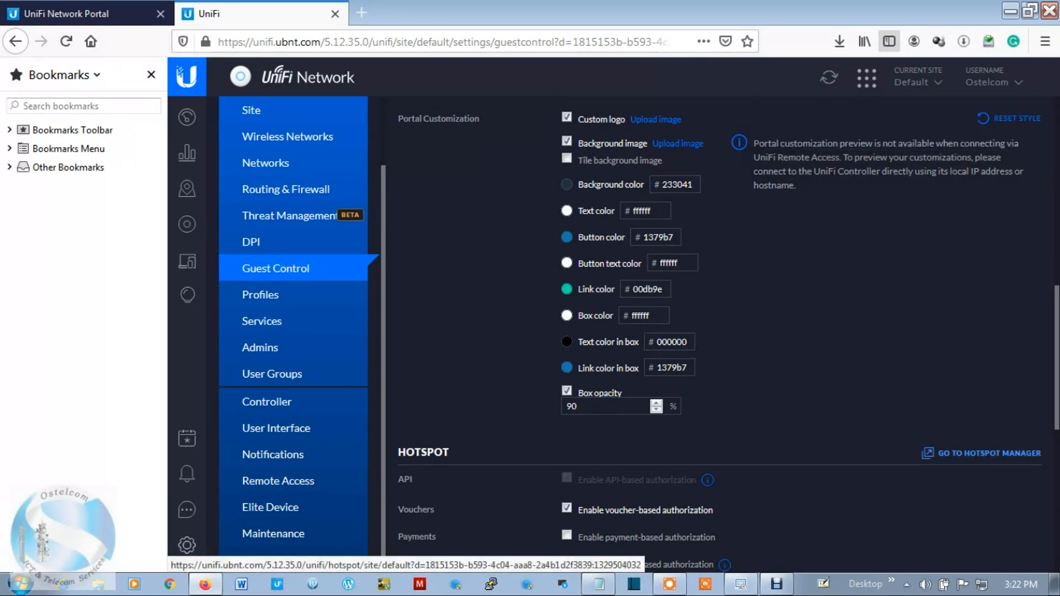
click(988, 453)
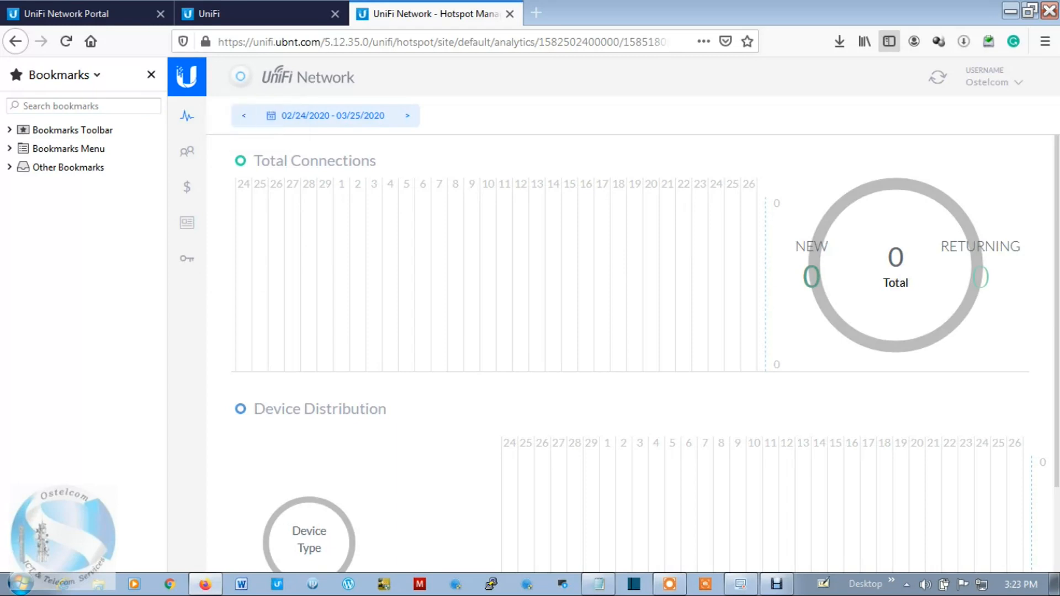
scroll(629, 353, down, 3)
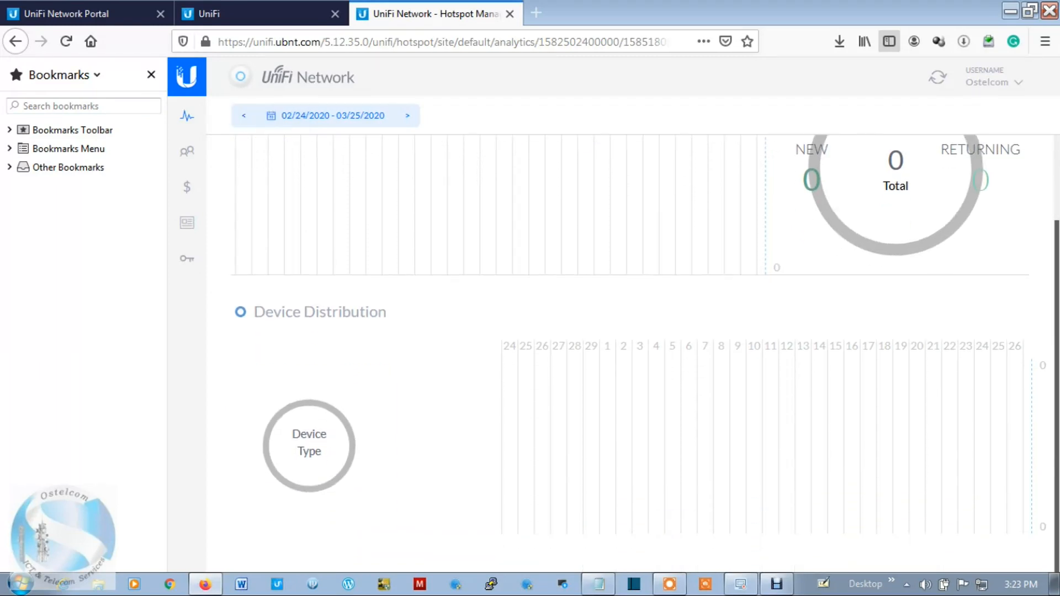
scroll(629, 353, up, 3)
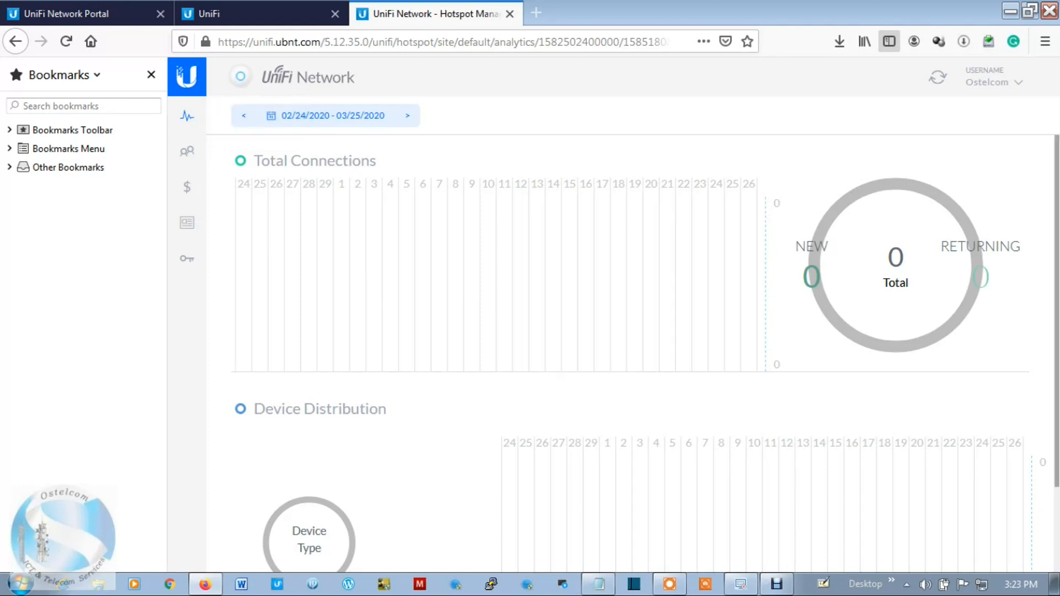
scroll(630, 354, down, 3)
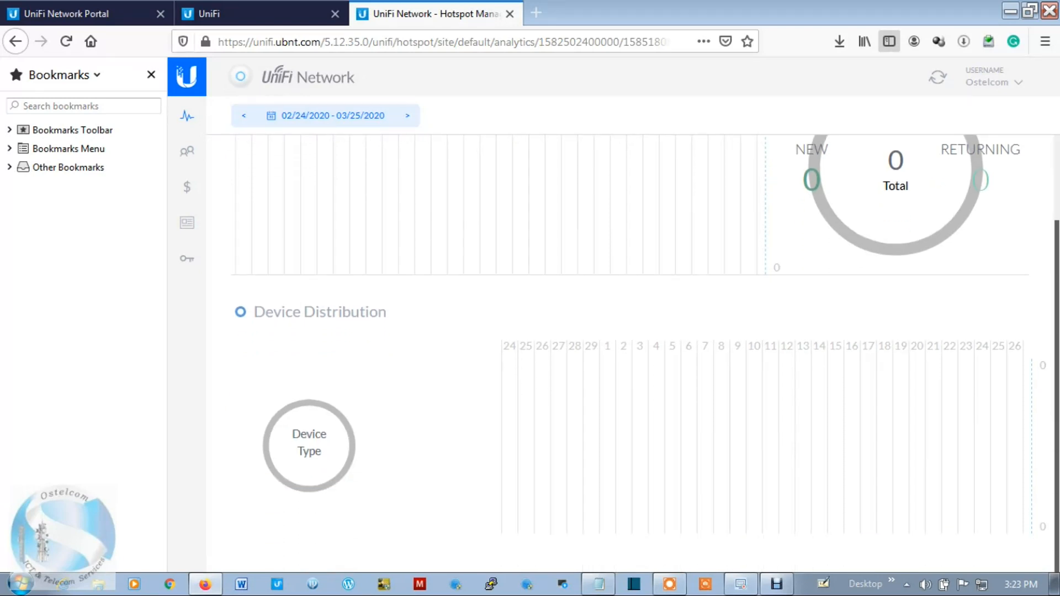
scroll(629, 353, up, 3)
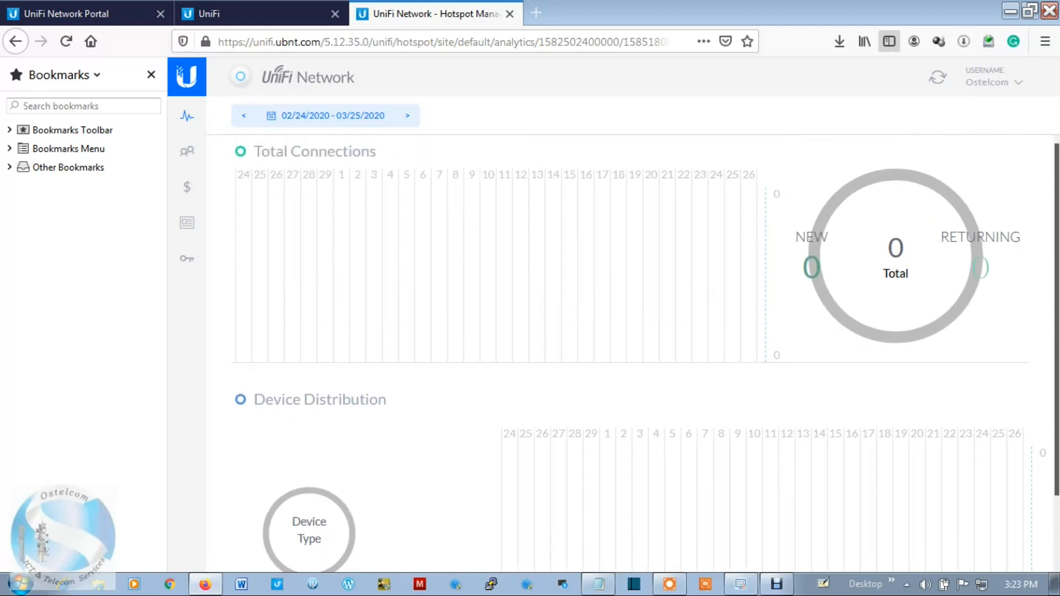
scroll(629, 353, down, 4)
scroll(629, 353, up, 4)
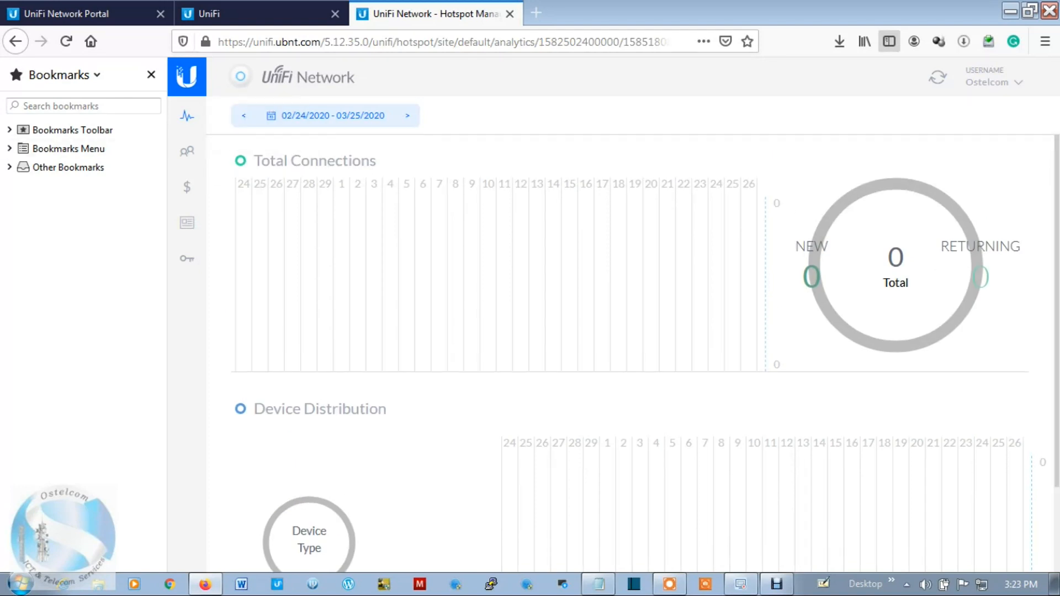
Check the guest list for the 3 days and Last 24 Hours periods, and view the hotspot transactions
click(186, 151)
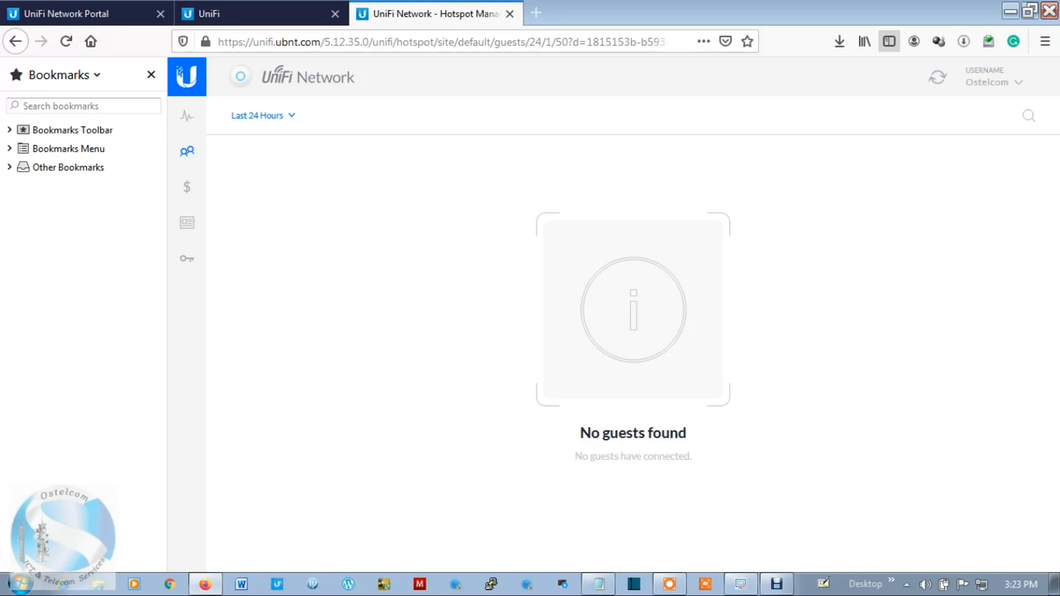
click(257, 115)
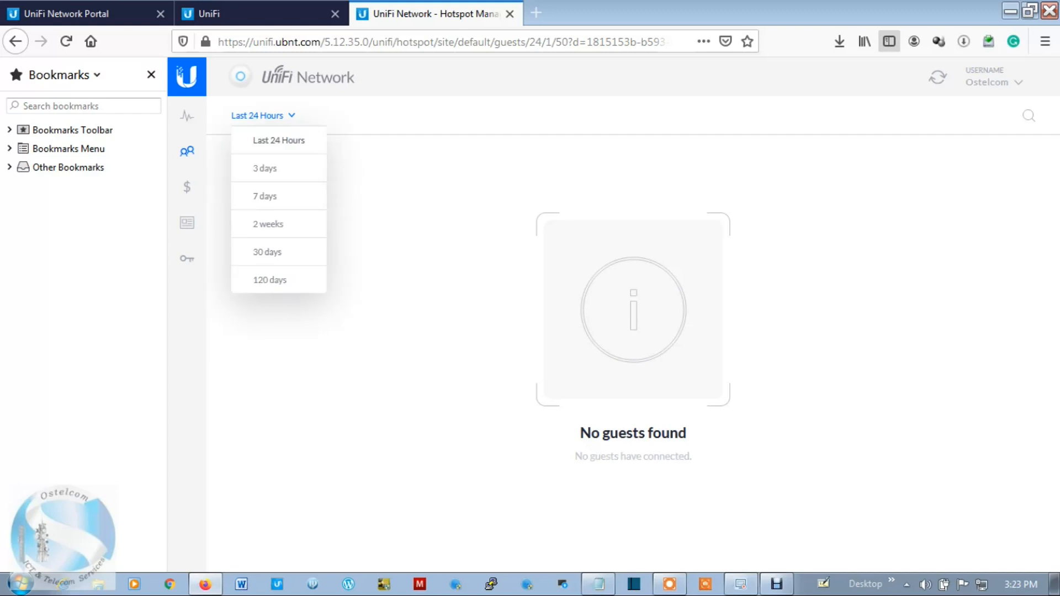
click(269, 168)
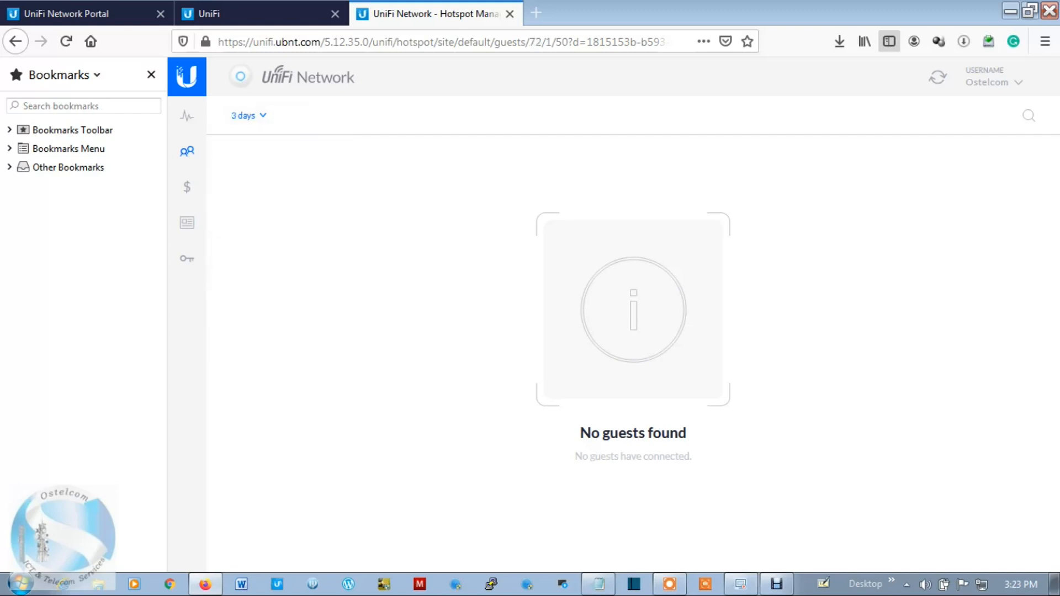
click(246, 116)
click(262, 141)
click(187, 186)
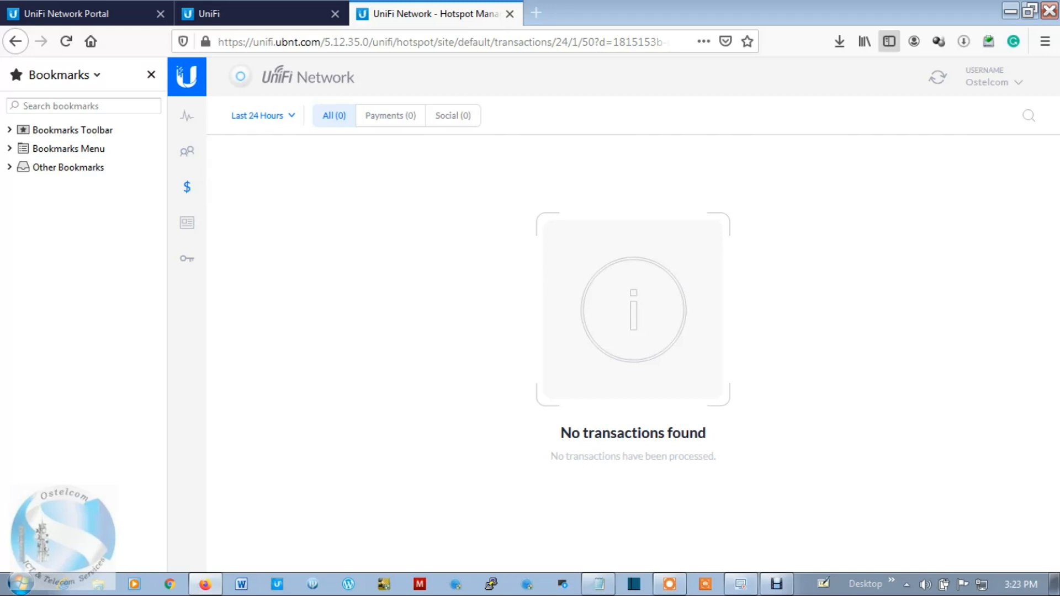
Start creating vouchers in the Hotspot Manager, check the network plan note, and set the number of vouchers to 14
click(186, 222)
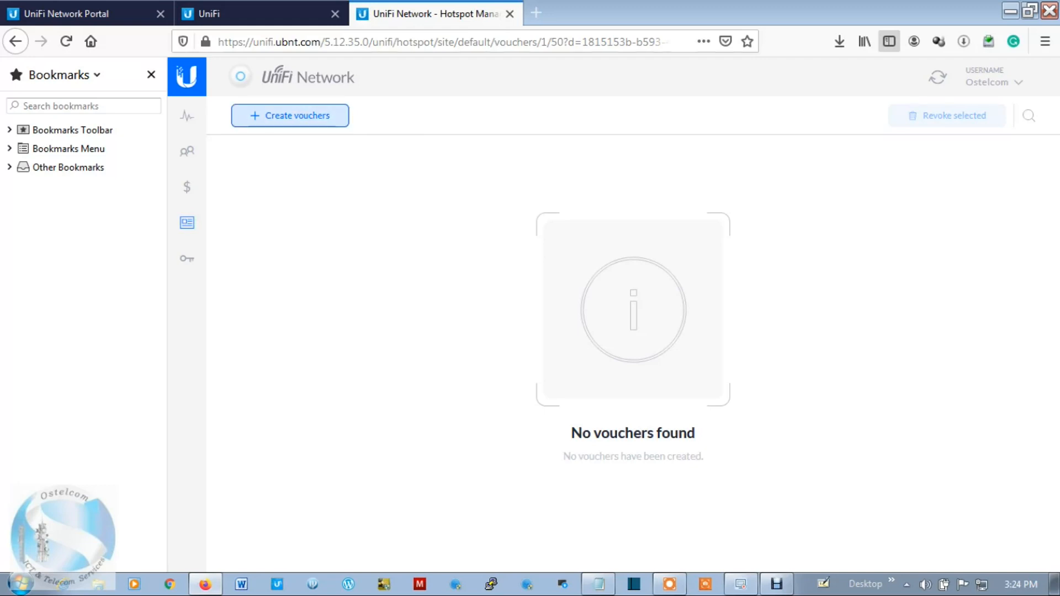
click(290, 116)
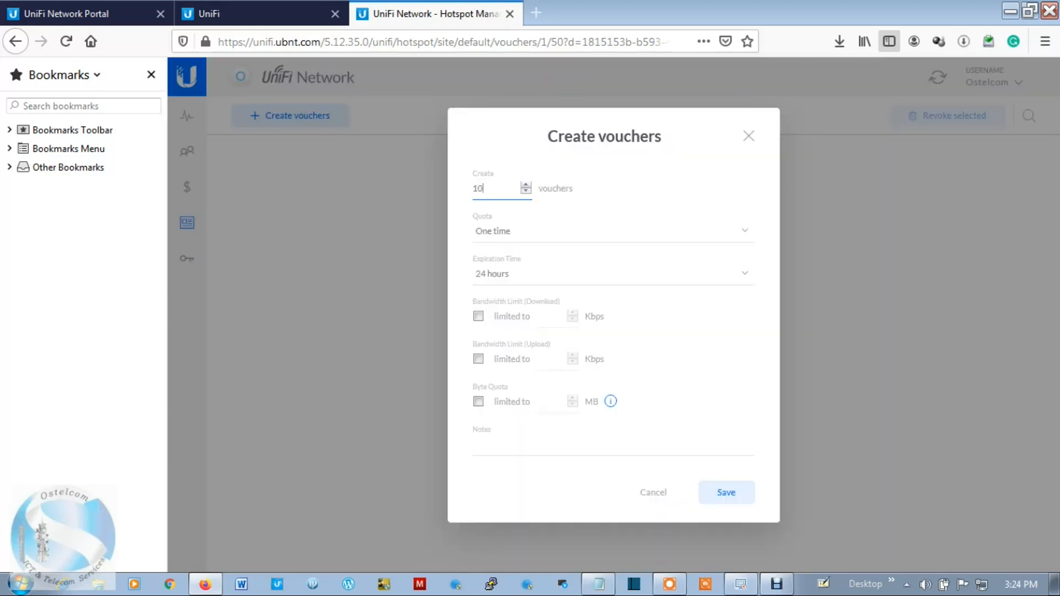
key(ctrl+a)
click(562, 584)
click(599, 584)
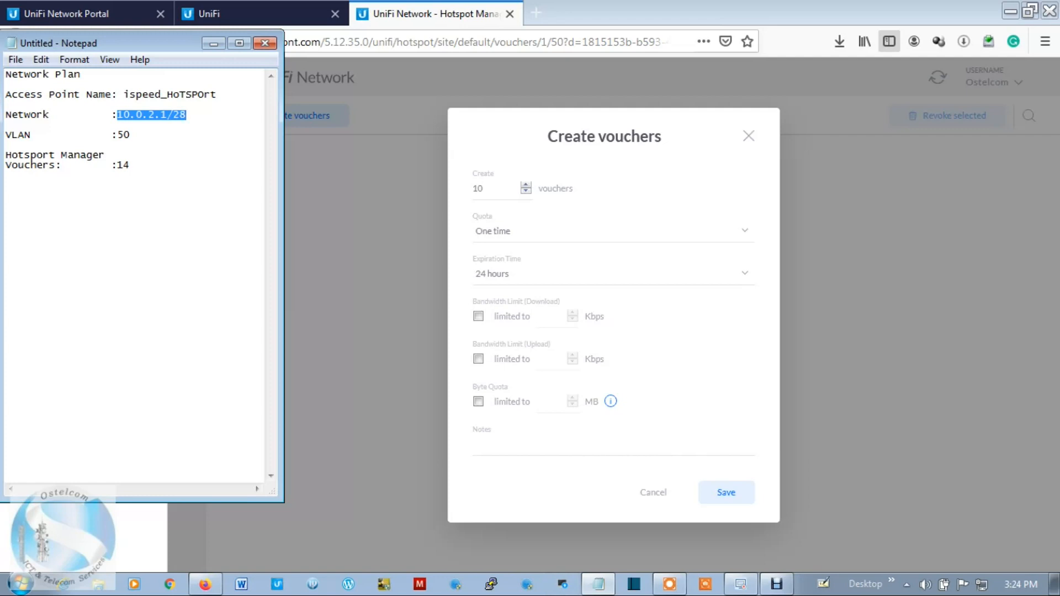
click(213, 43)
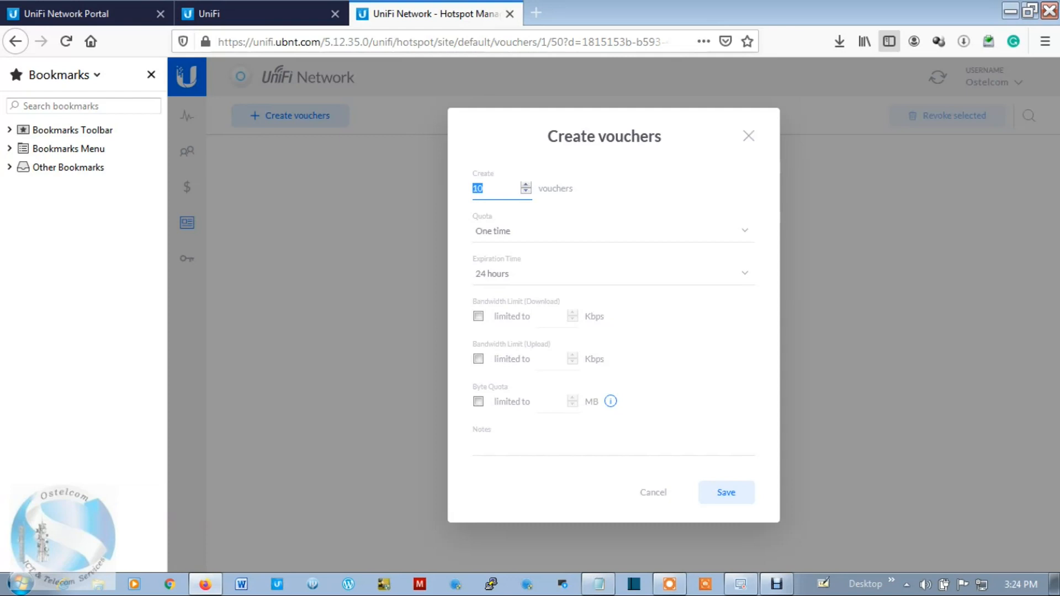
click(490, 188)
key(BackSpace)
text(4)
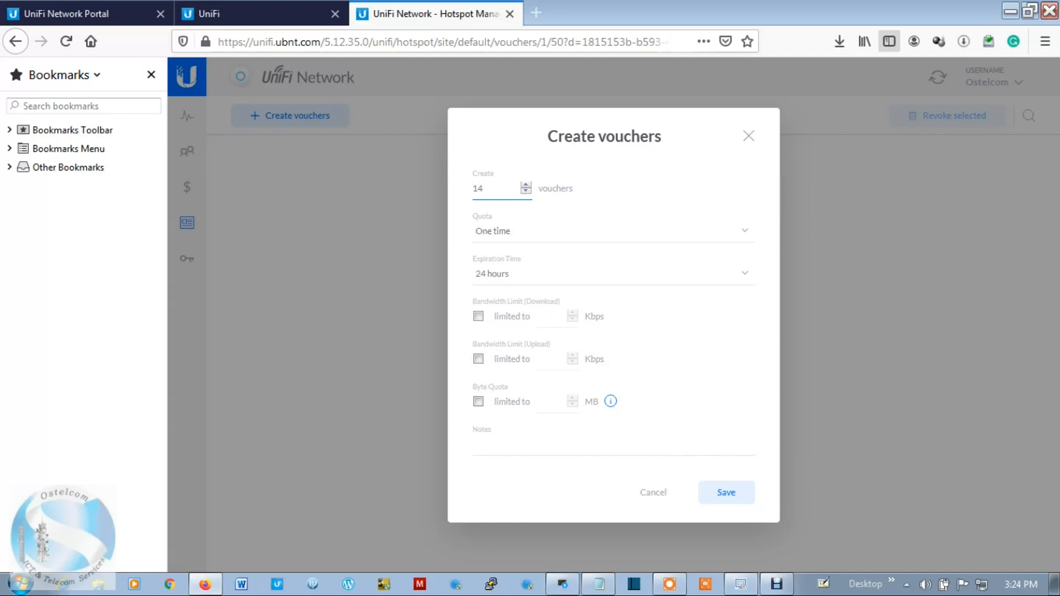
Set the vouchers' expiration time to a user-defined 30 days
click(613, 274)
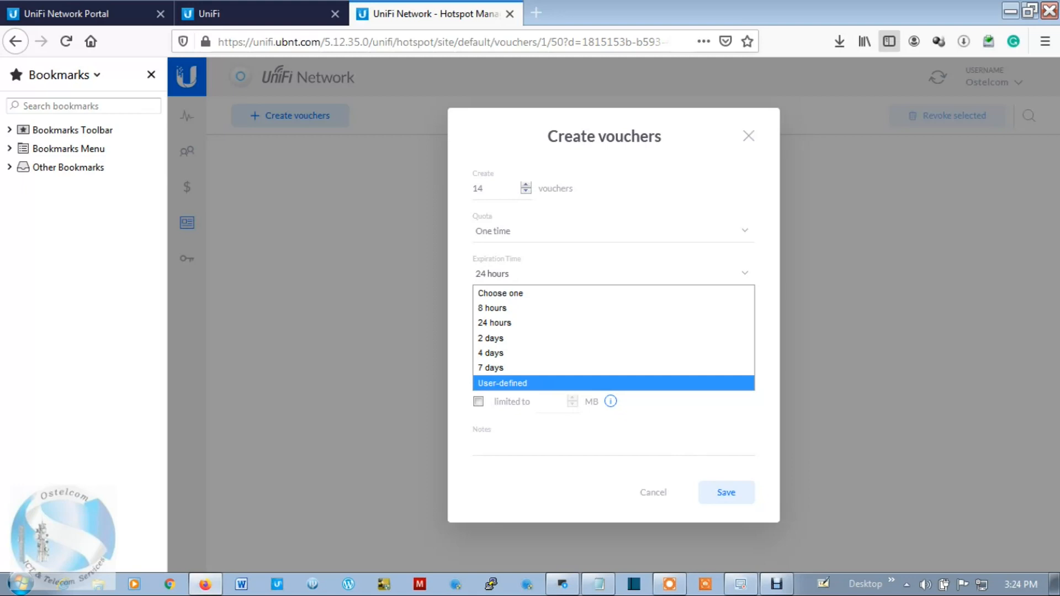
click(502, 384)
click(644, 273)
key(BackSpace)
text(20)
key(BackSpace)
key(BackSpace)
text(30)
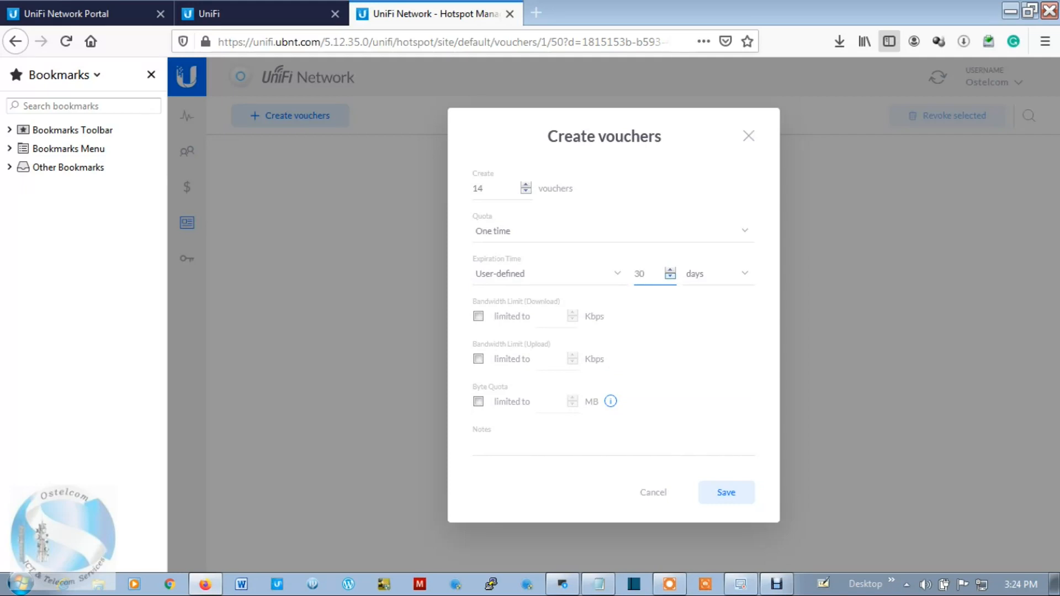
Limit the vouchers' bandwidth to 1020 Kbps for download and 512 Kbps for upload
click(666, 326)
click(478, 316)
click(478, 359)
click(549, 317)
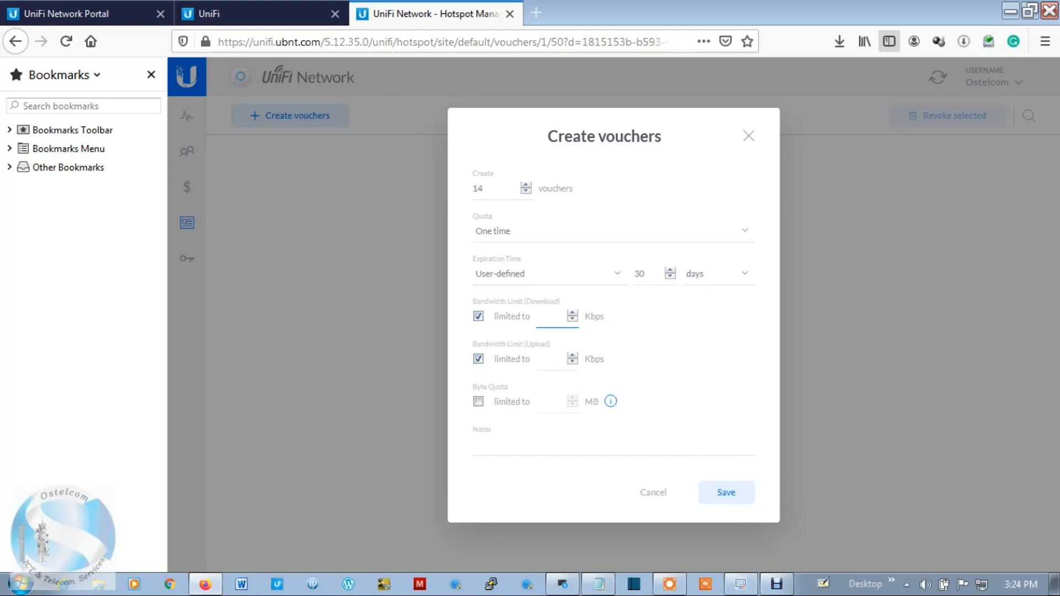
text(1020)
click(549, 358)
text(512)
Limit the vouchers' byte quota to 10200 MB and save the voucher batch
click(478, 401)
click(550, 402)
text(10200)
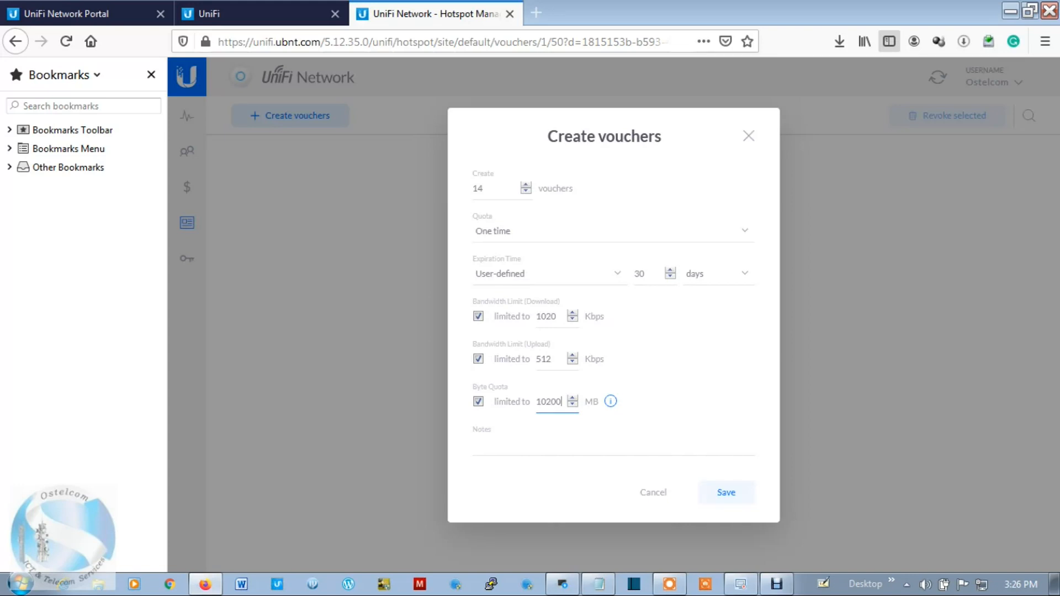
click(726, 492)
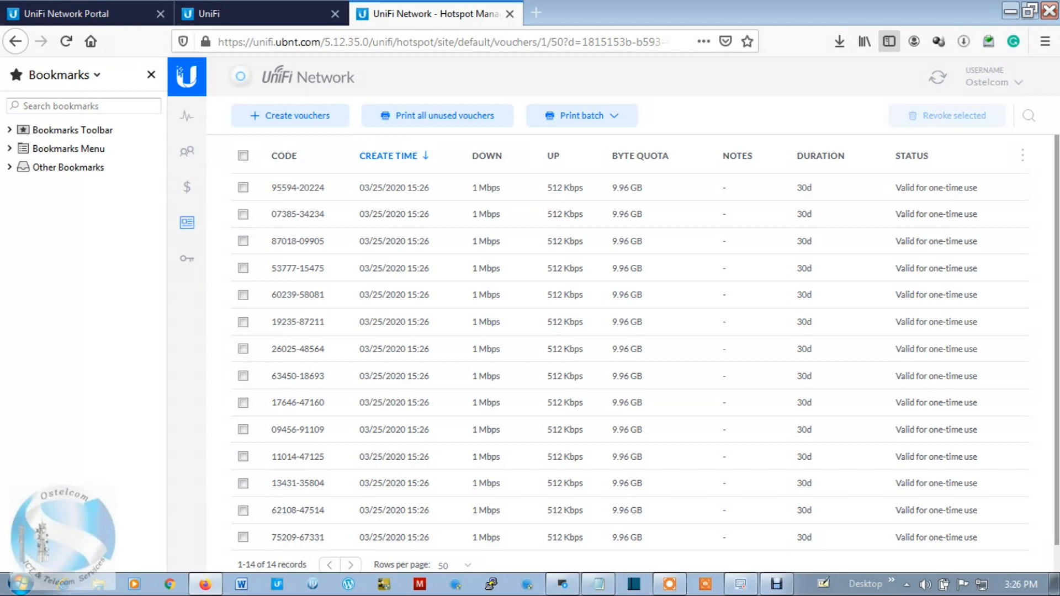
Review the created vouchers' codes, limits, duration and status, and check the batch printing options
scroll(629, 354, down, 1)
scroll(629, 353, down, 1)
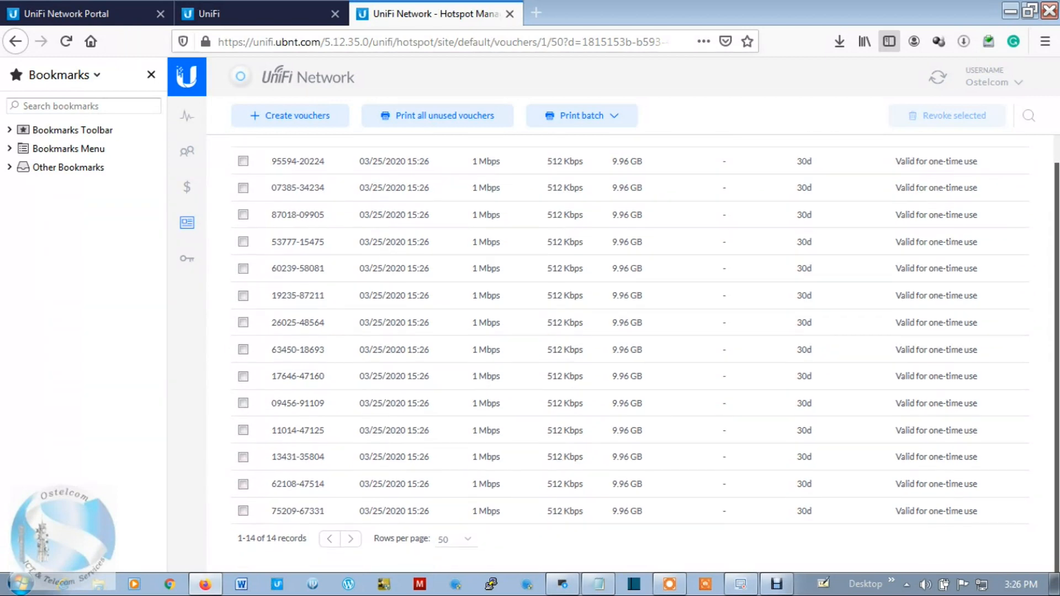
scroll(629, 353, up, 1)
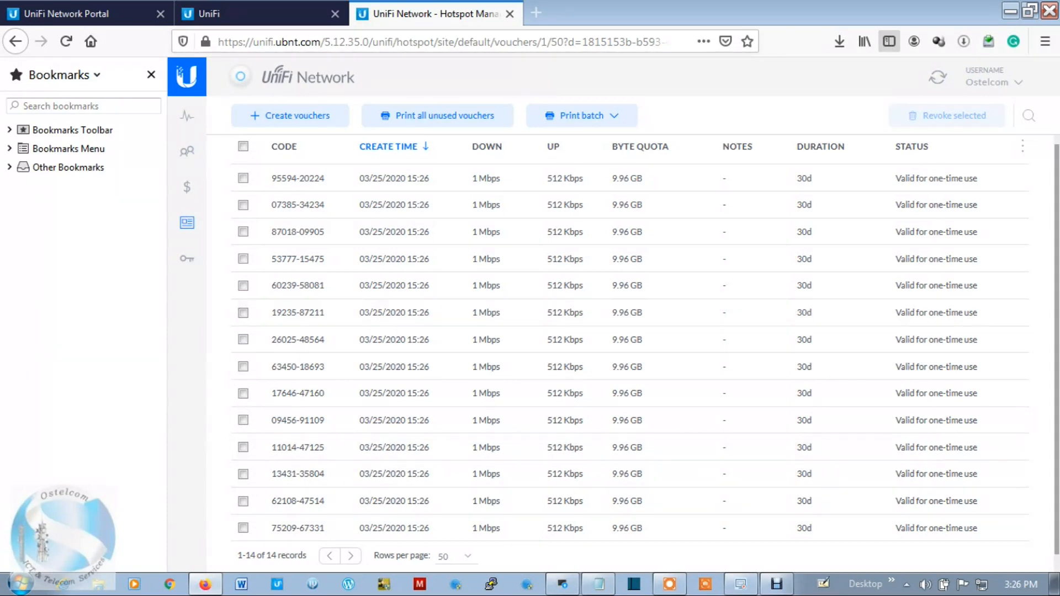
scroll(939, 309, down, 1)
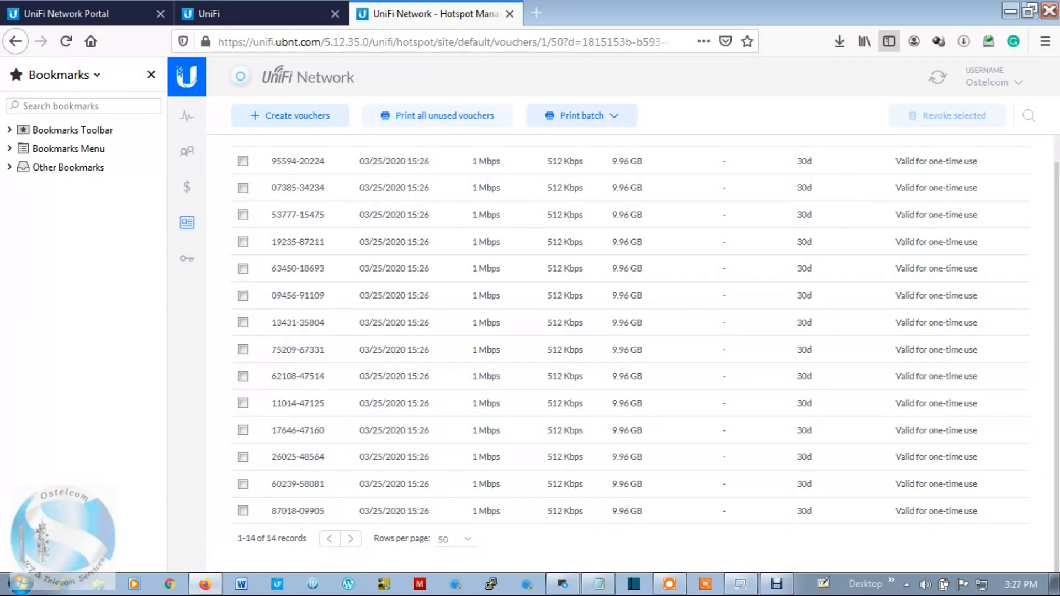
click(582, 116)
click(582, 116)
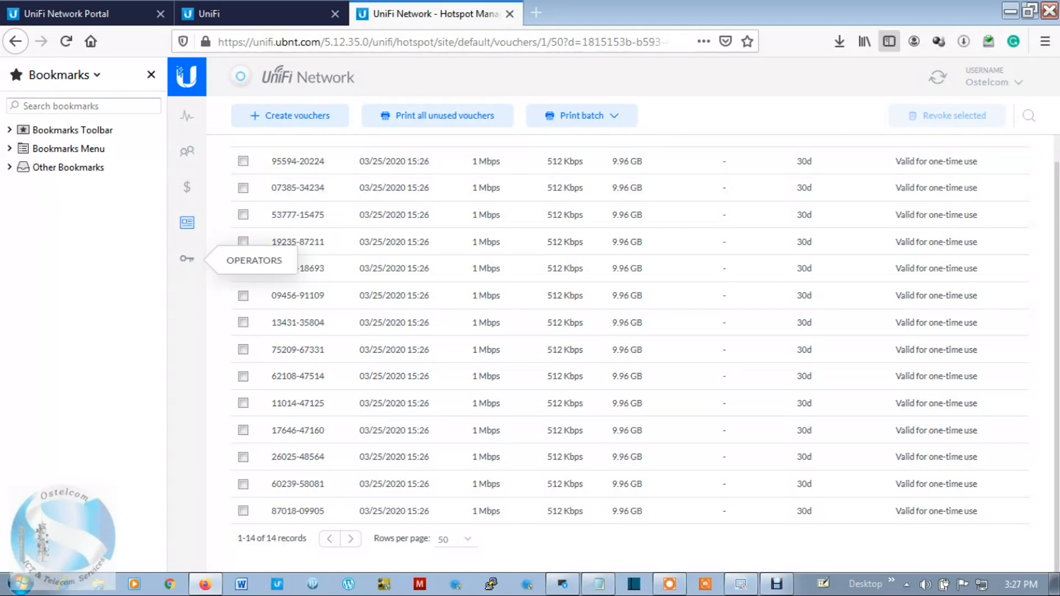
View the hotspot operators and look at the new operator form, then close it without creating an operator
click(186, 258)
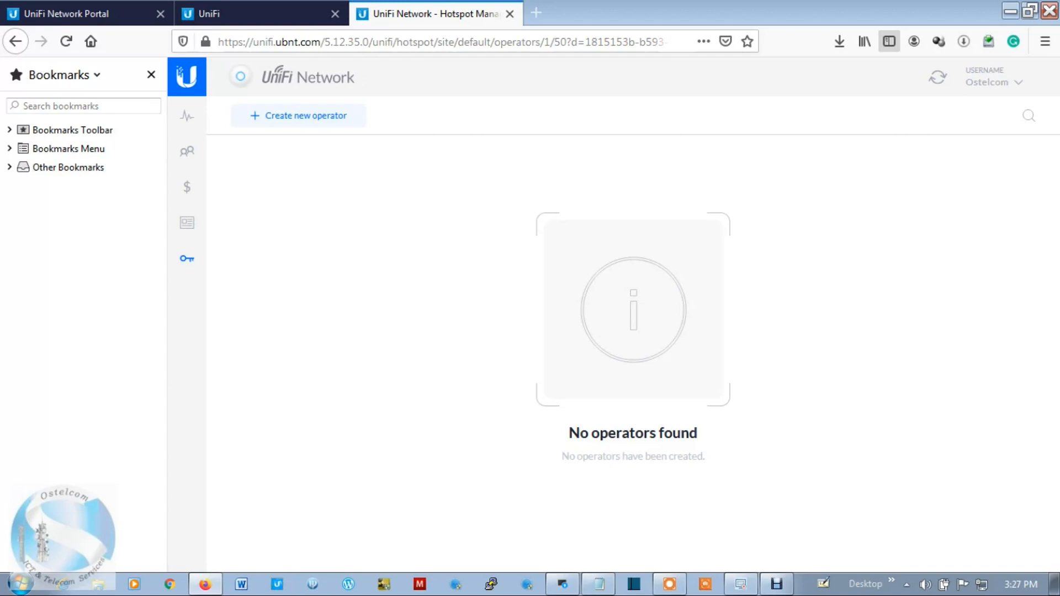
click(298, 115)
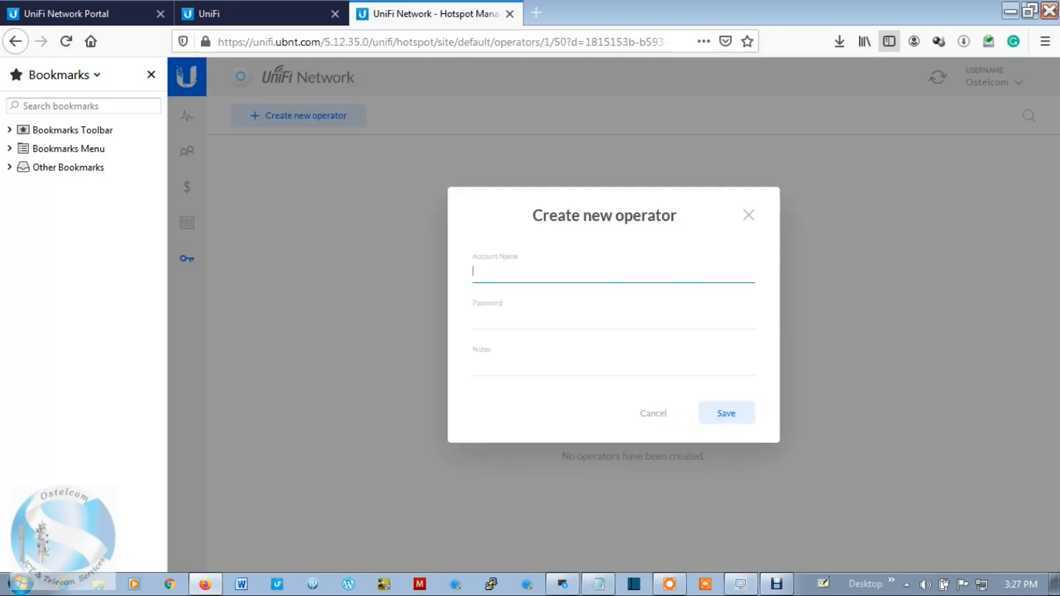
click(748, 215)
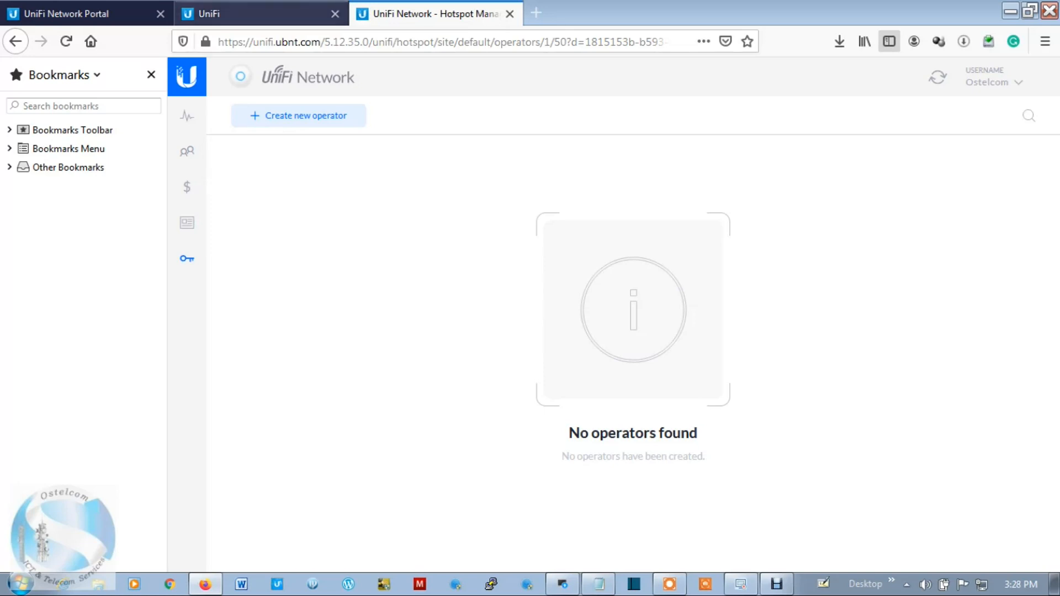
Return to the Default site's Guest Control settings and review the guest policies, portal customization, hotspot authorization and access control
click(260, 13)
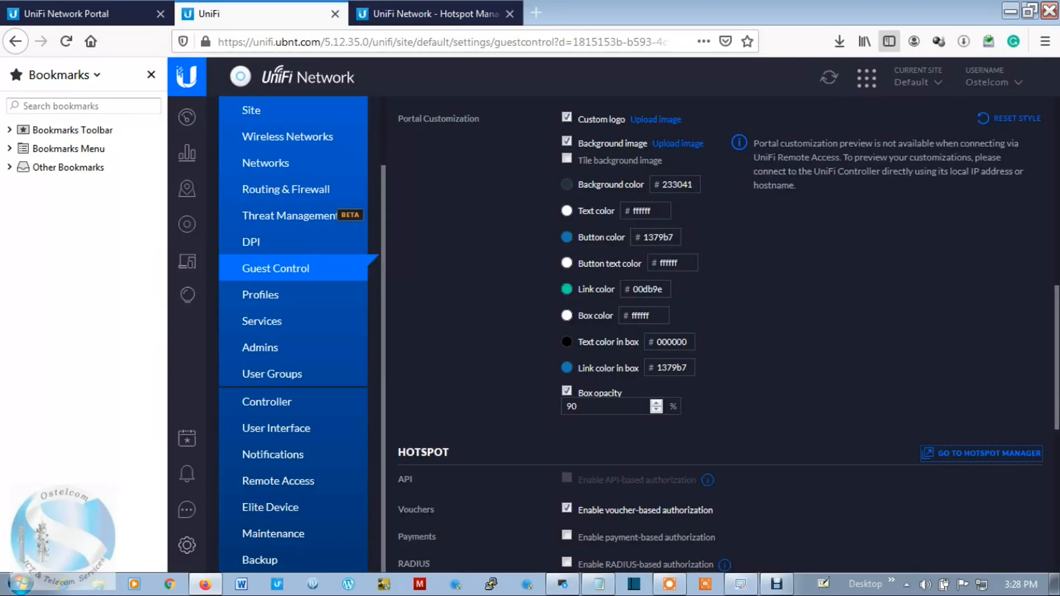
scroll(621, 402, down, 5)
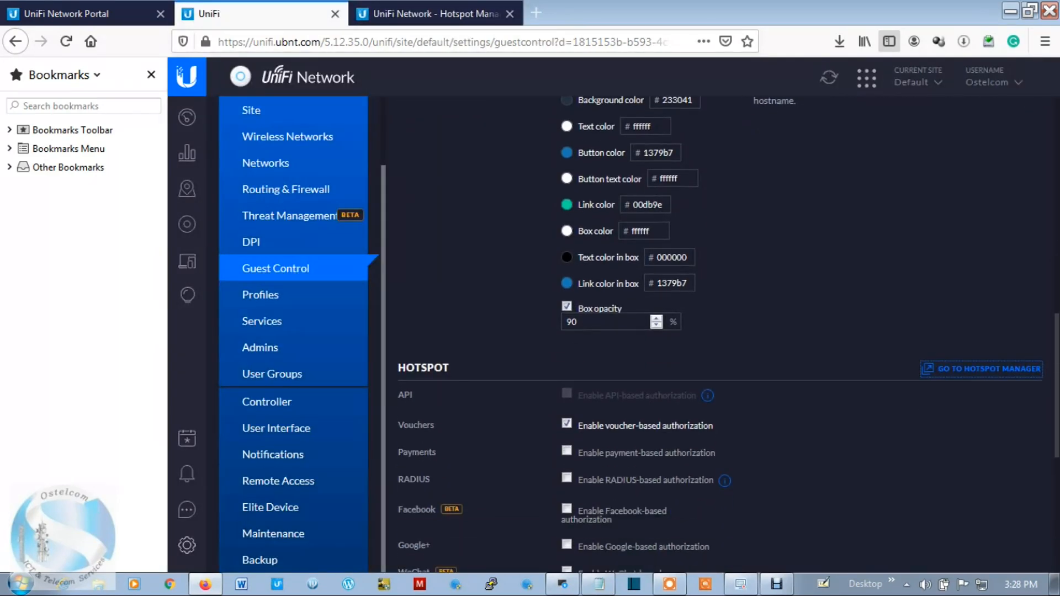
scroll(721, 334, down, 3)
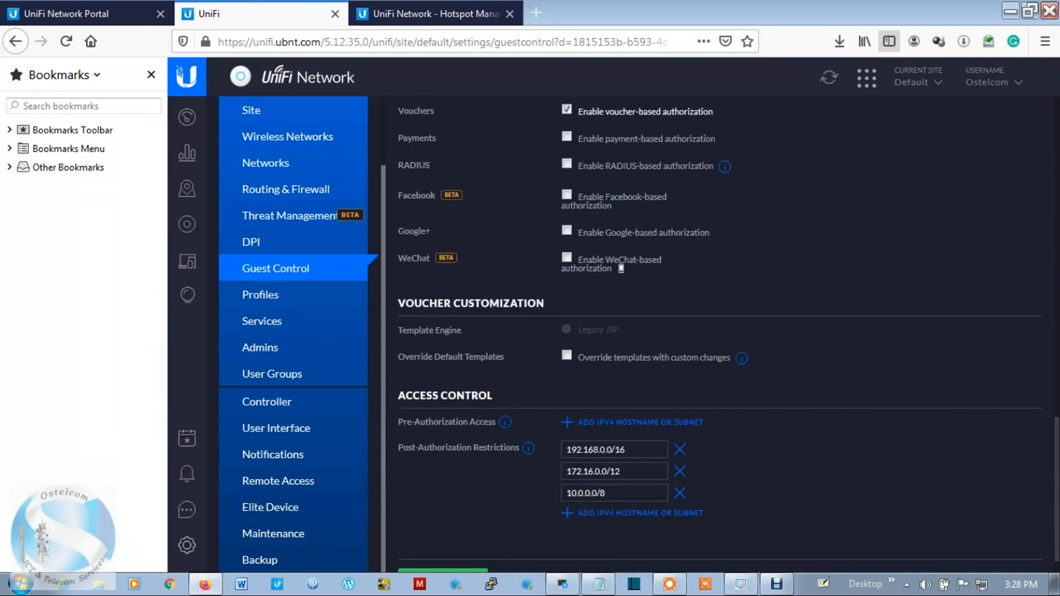
scroll(719, 335, down, 1)
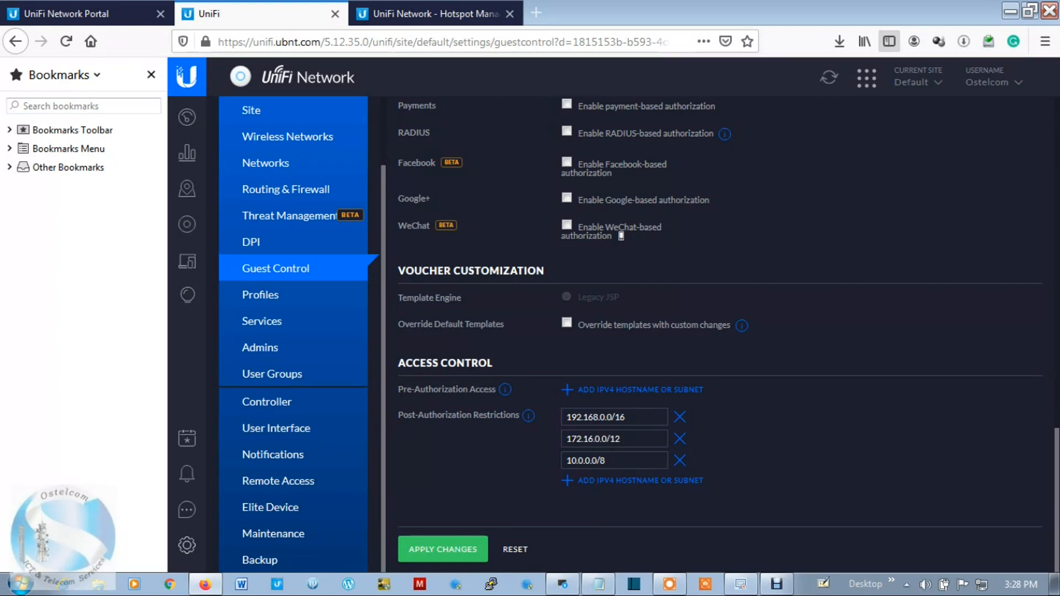
scroll(621, 236, up, 15)
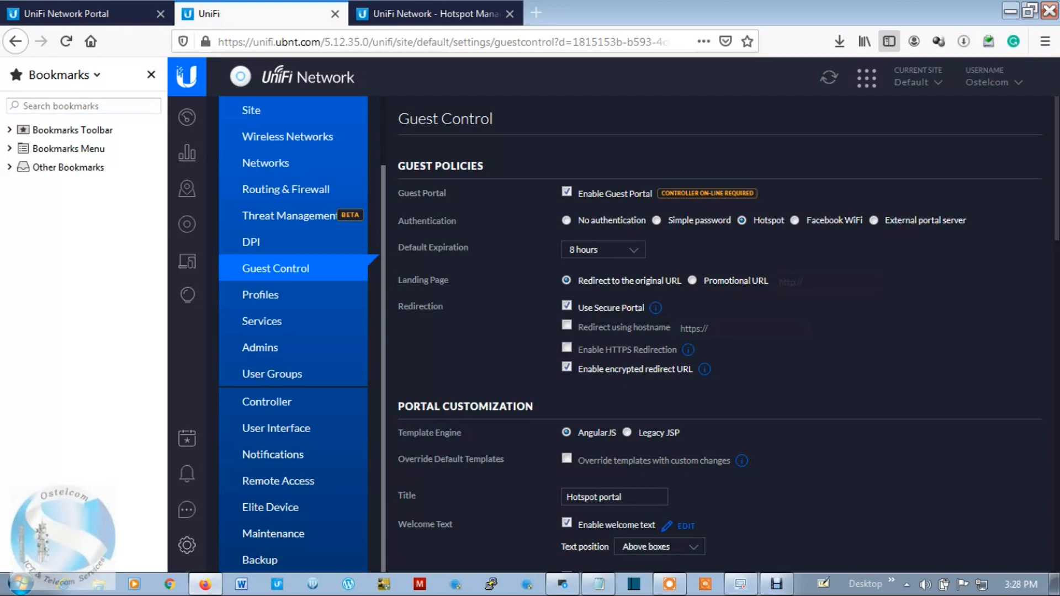
scroll(717, 331, down, 5)
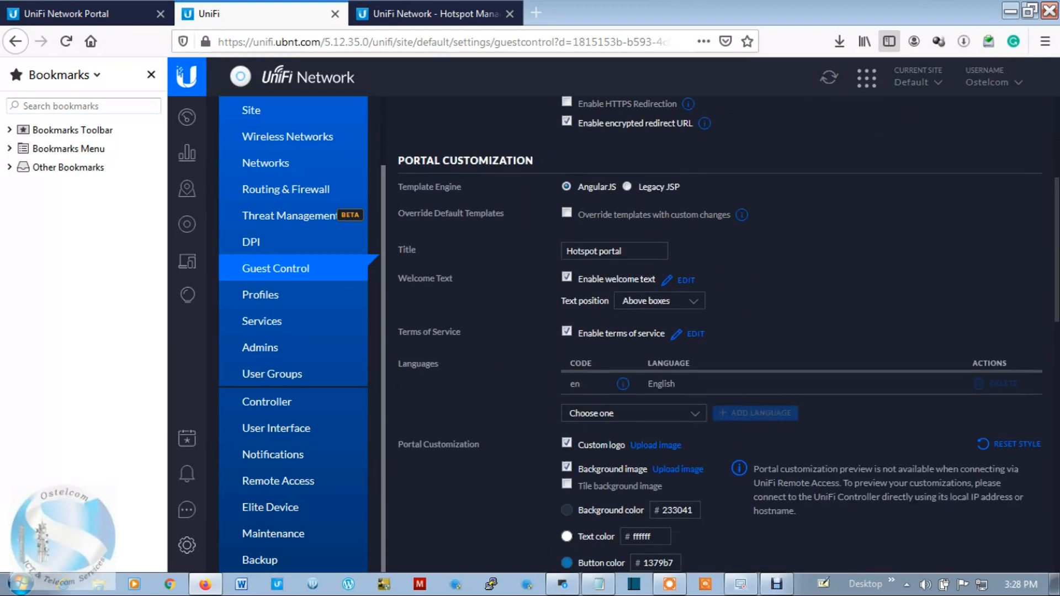
scroll(717, 331, down, 1)
scroll(717, 331, down, 4)
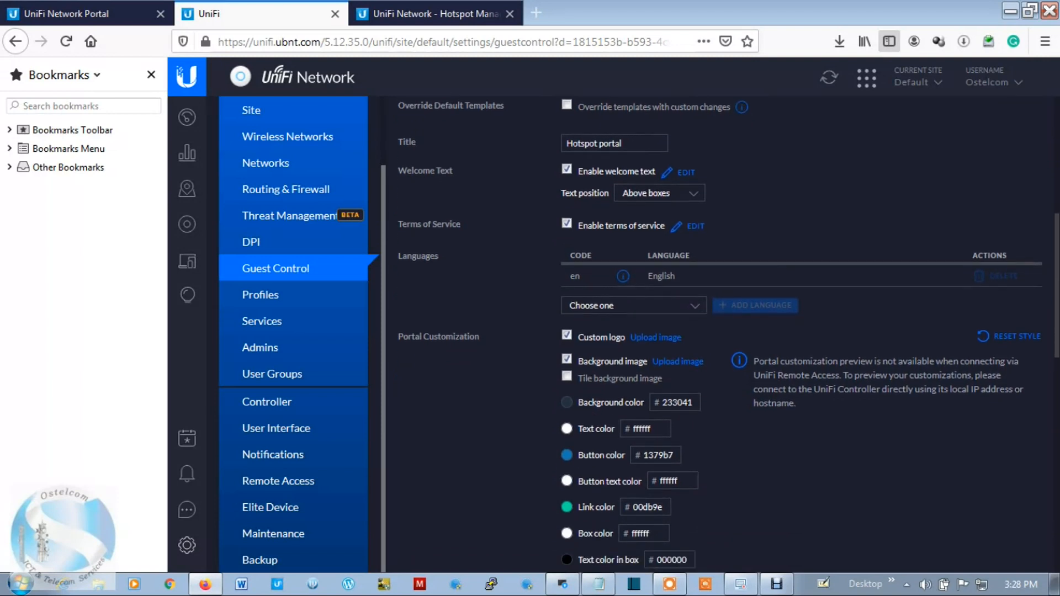
scroll(621, 541, down, 3)
scroll(717, 331, down, 5)
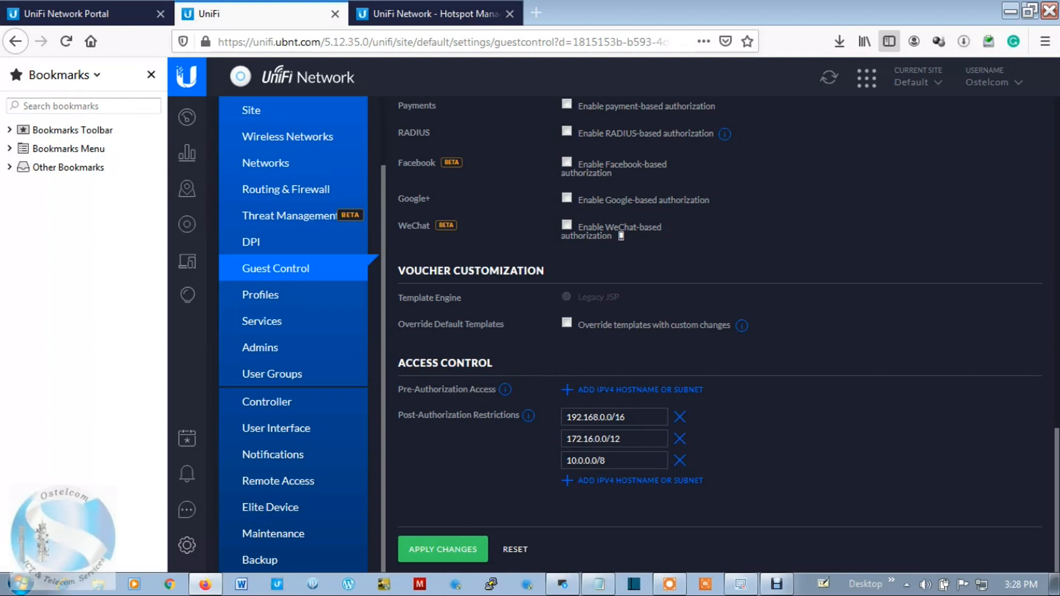